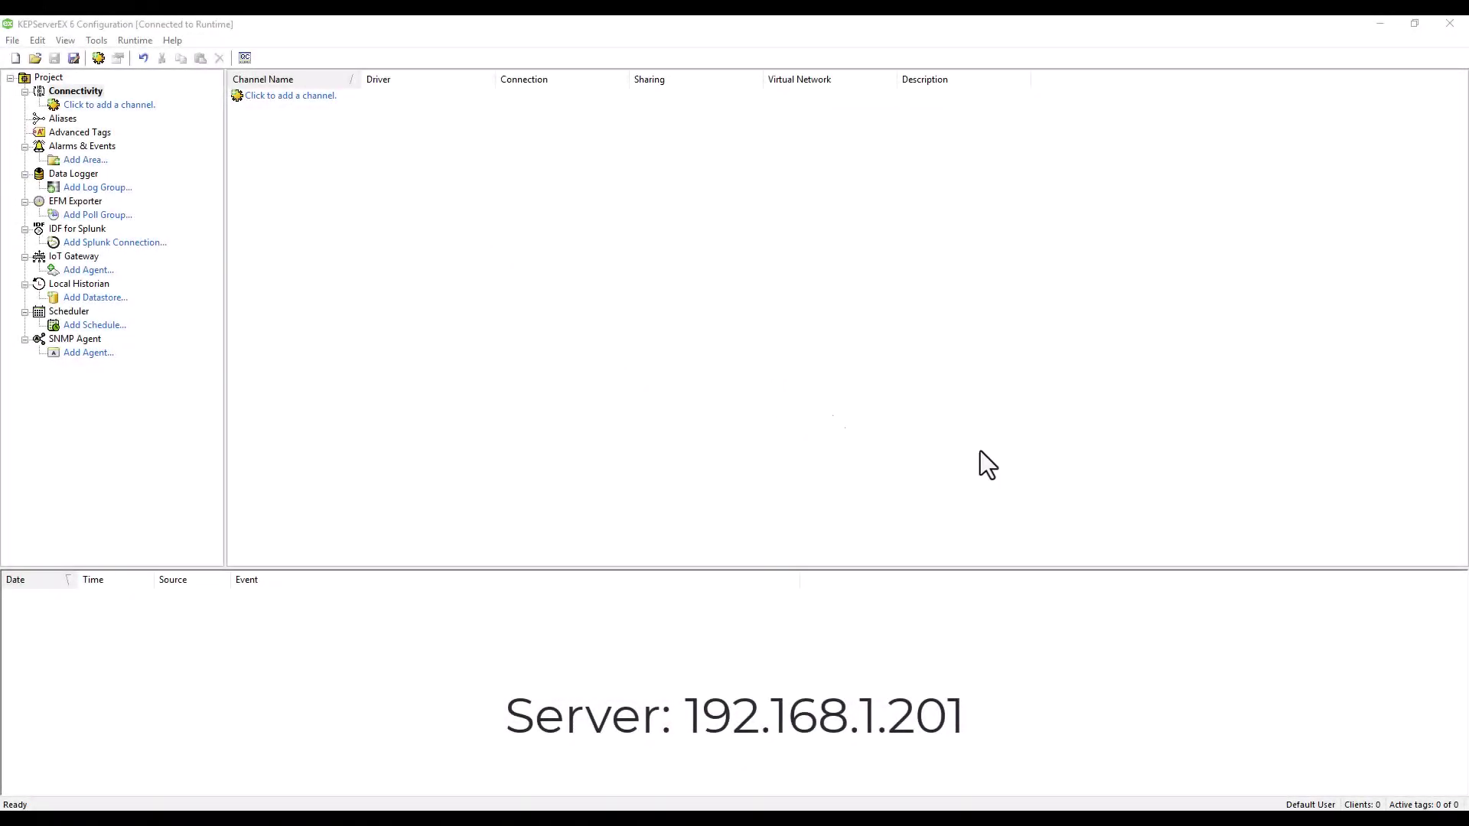
- Add an OPC UA server endpoint on the Default network adapter, port 49320, with Basic128Rsa15 and Basic256 security in the OPC UA Configuration Manager
click(1275, 805)
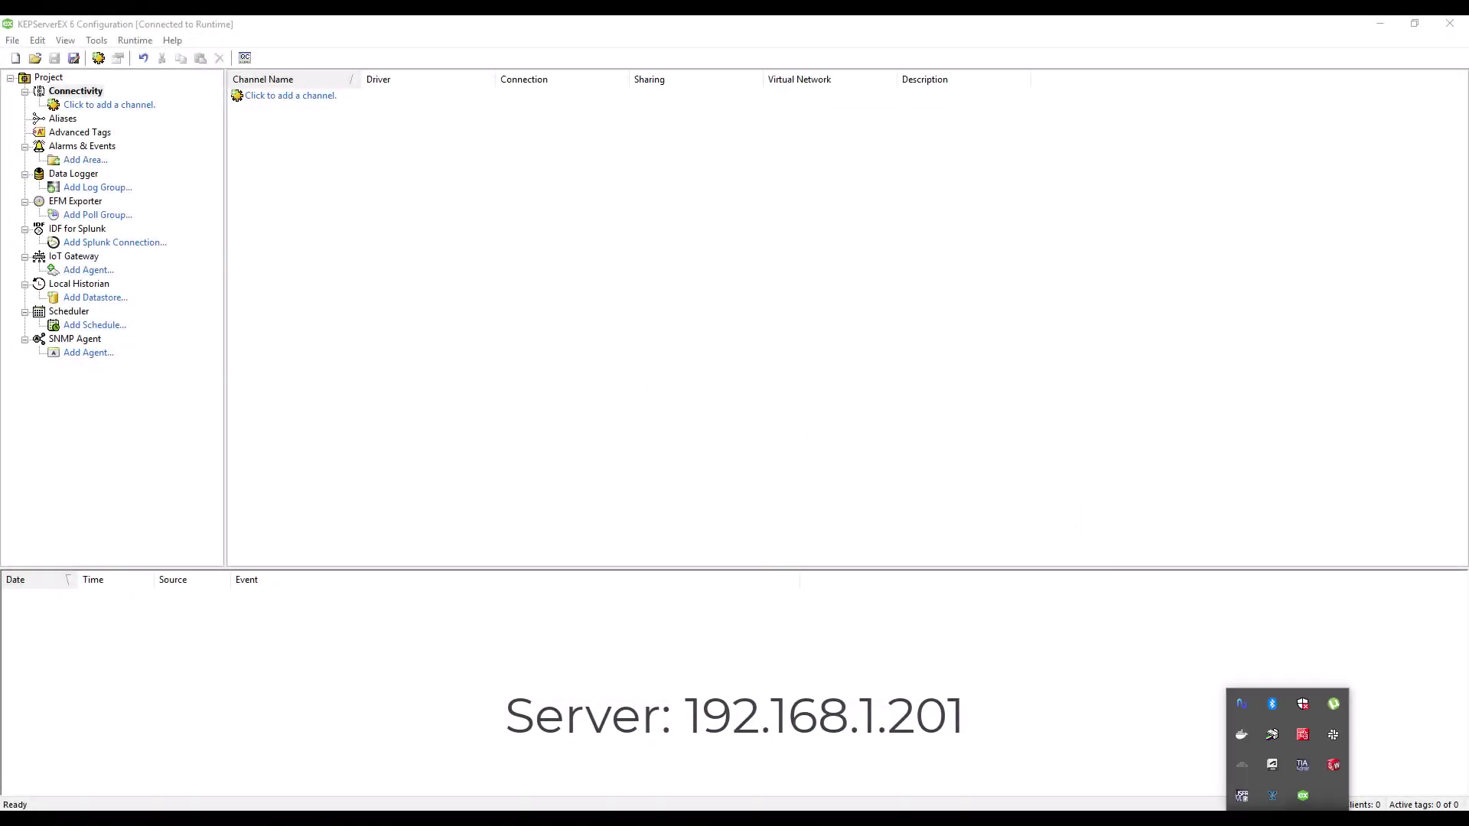
right_click(1303, 796)
key(Up)
key(Up)
key(Up)
key(Up)
key(Up)
key(Down)
key(Return)
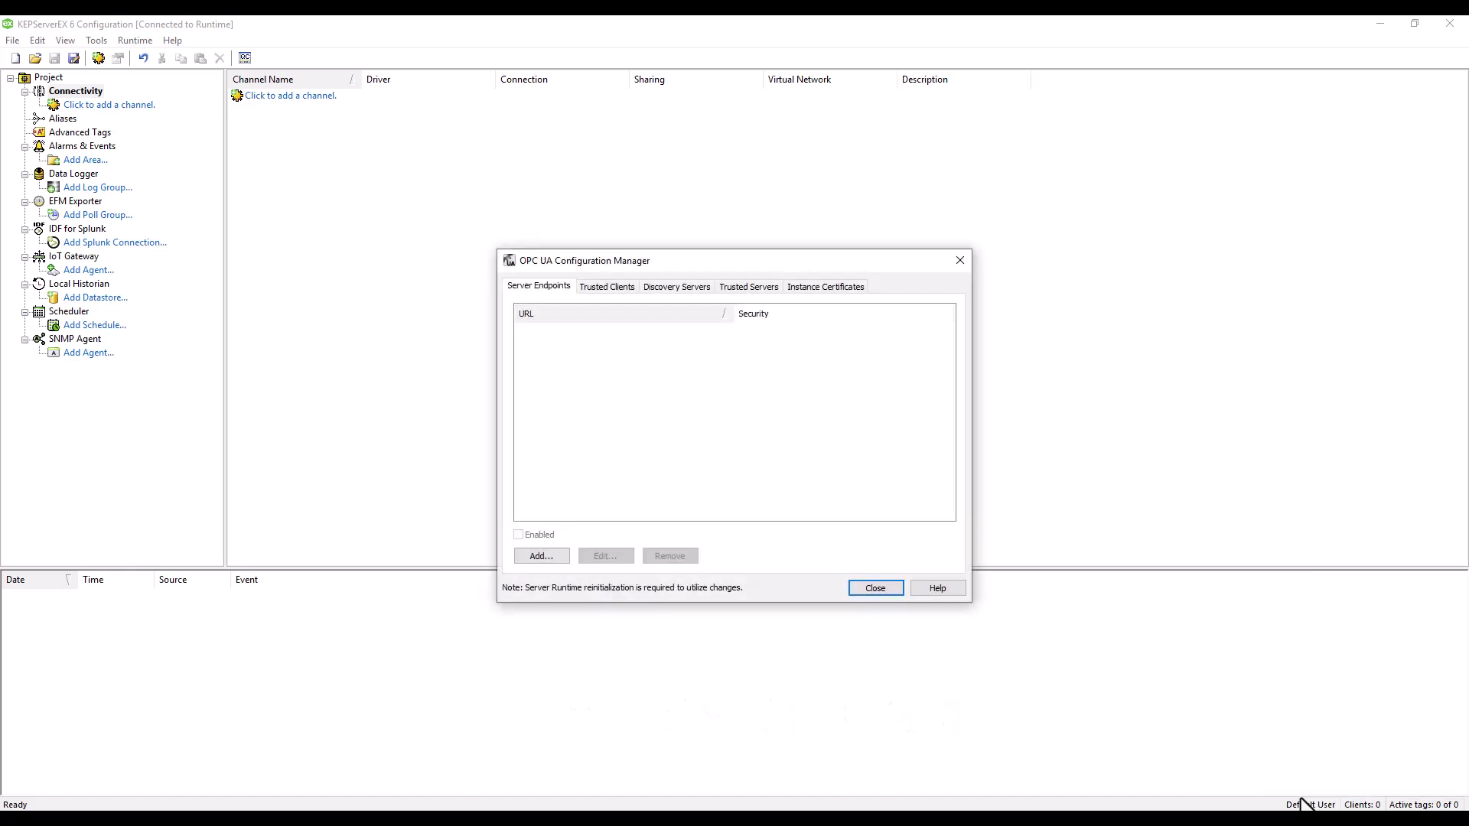
key(alt+a)
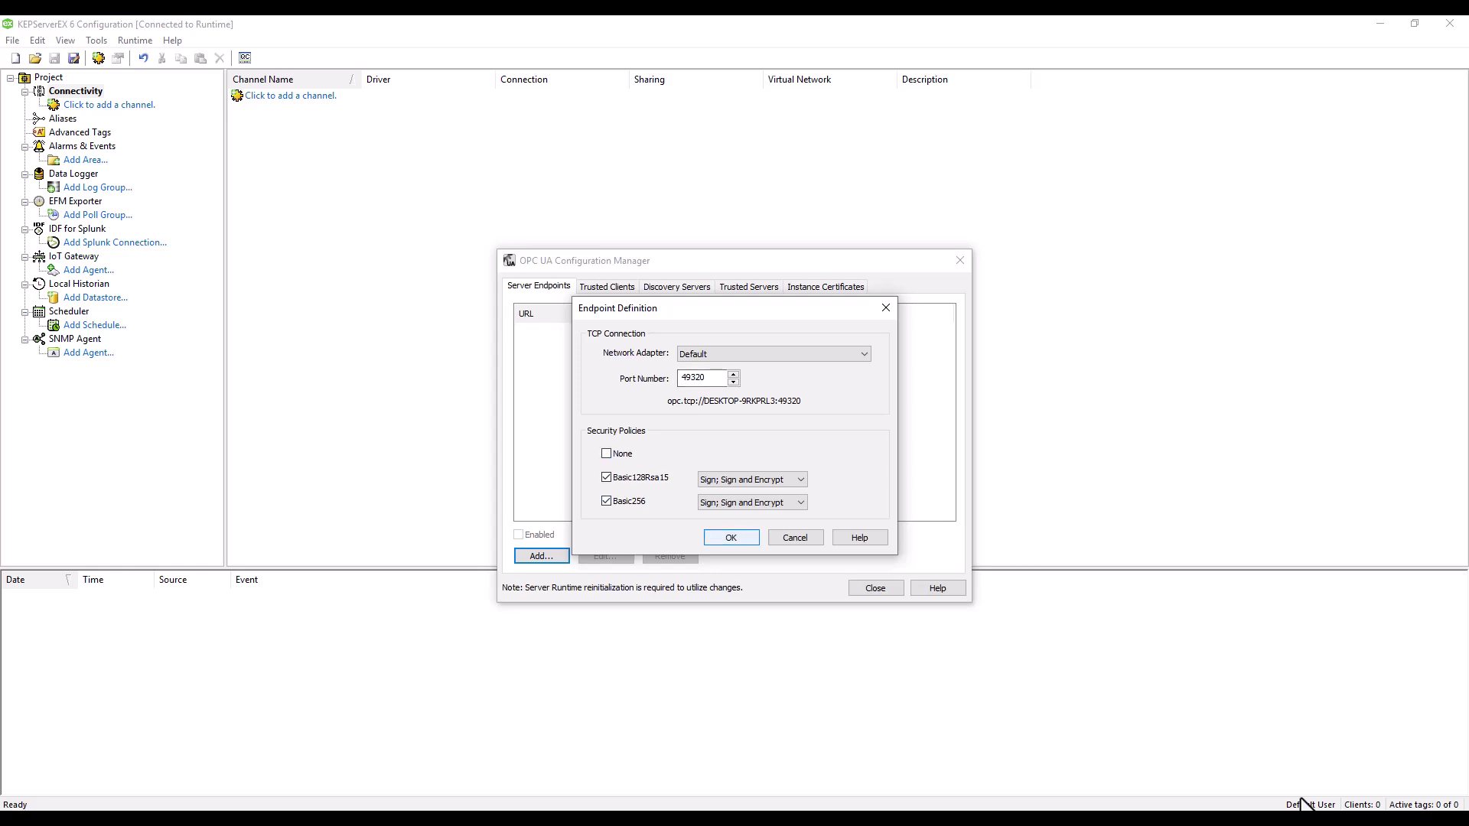
key(Return)
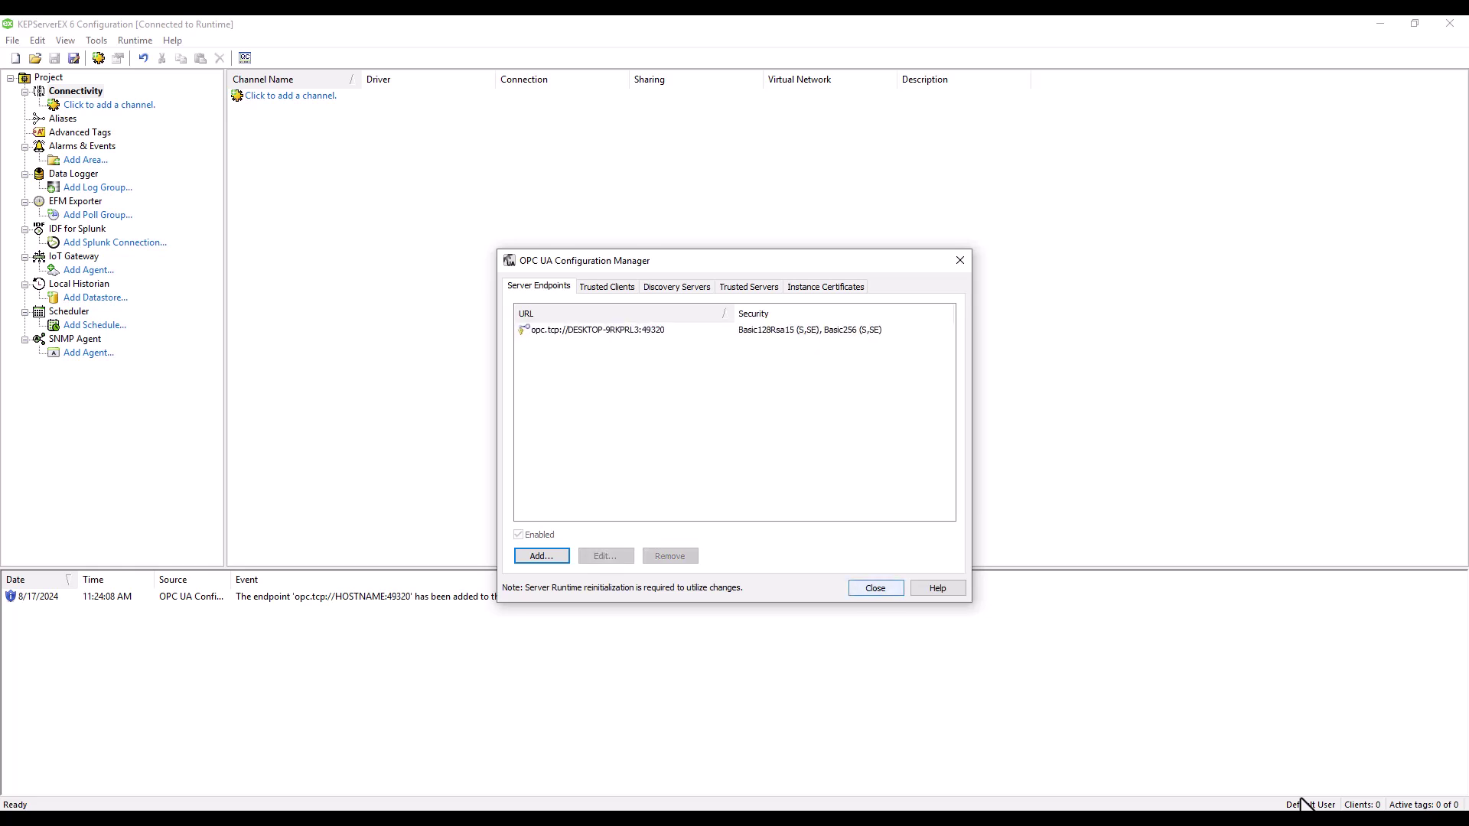
key(Return)
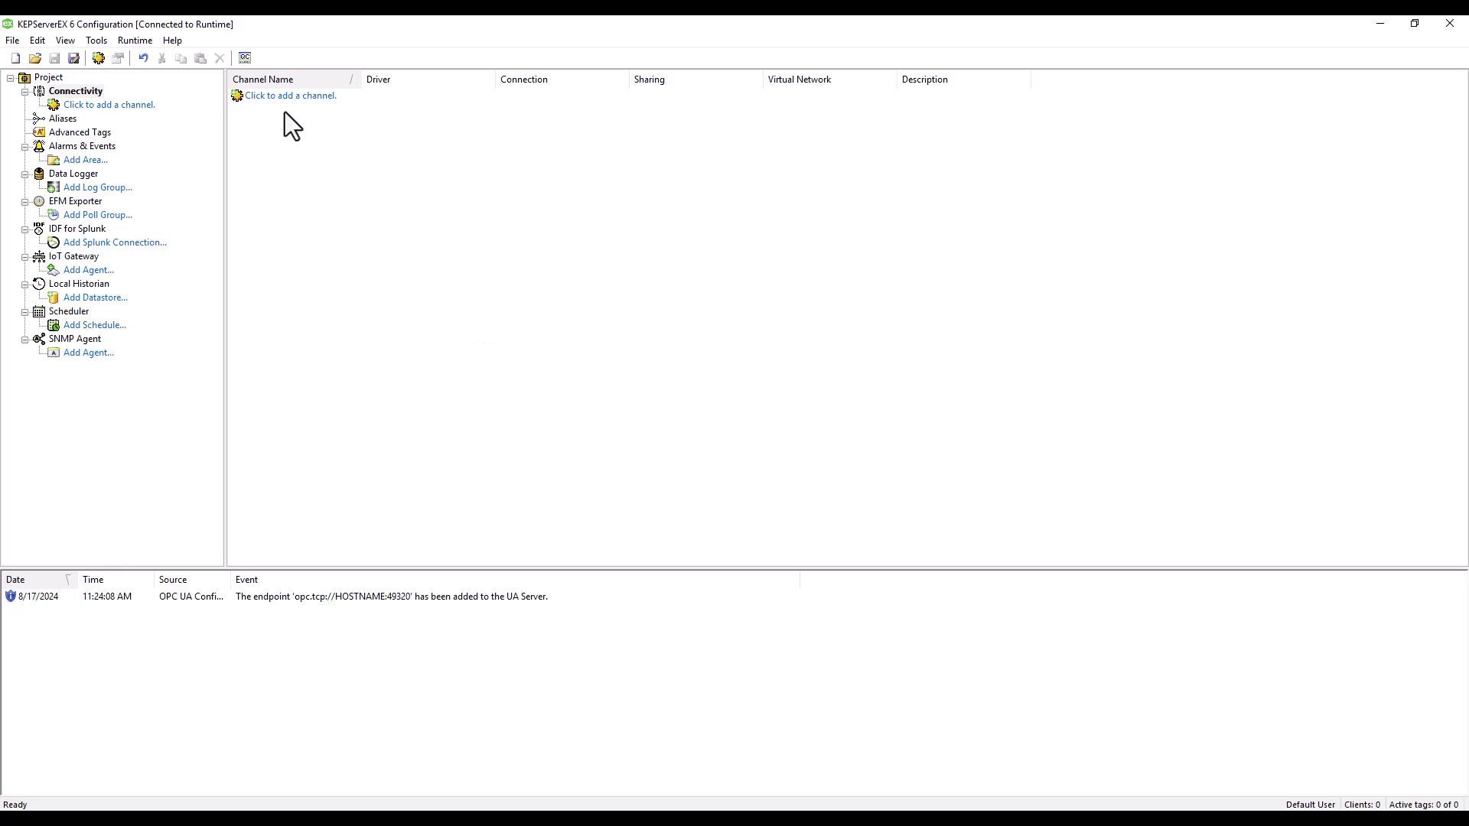
- Add a Simulator channel under Connectivity, keeping the default name, write optimization and disabled item persistence
right_click(89, 92)
click(169, 104)
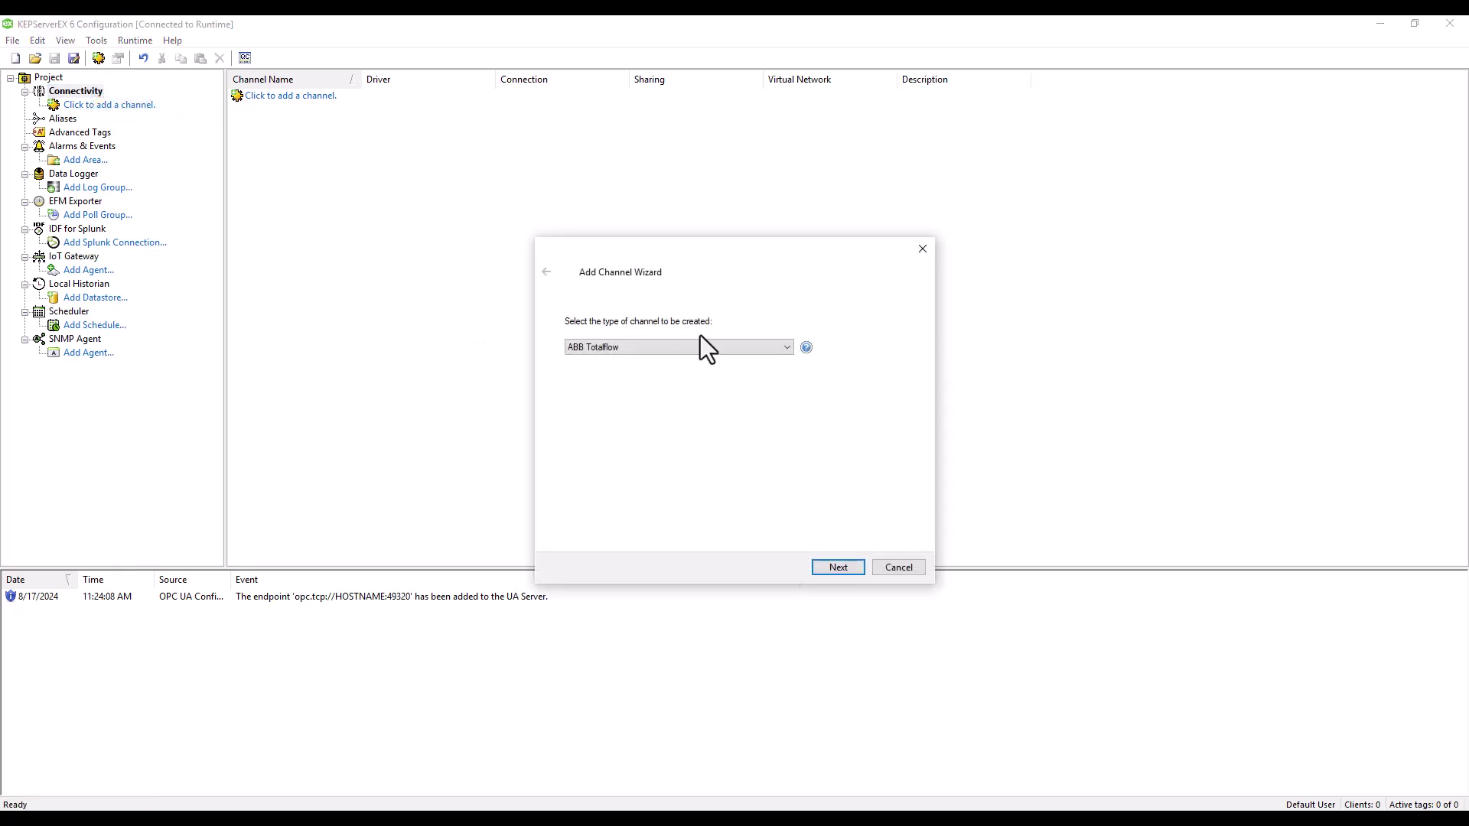
click(710, 353)
drag(787, 390, 764, 479)
click(646, 490)
click(822, 567)
click(819, 565)
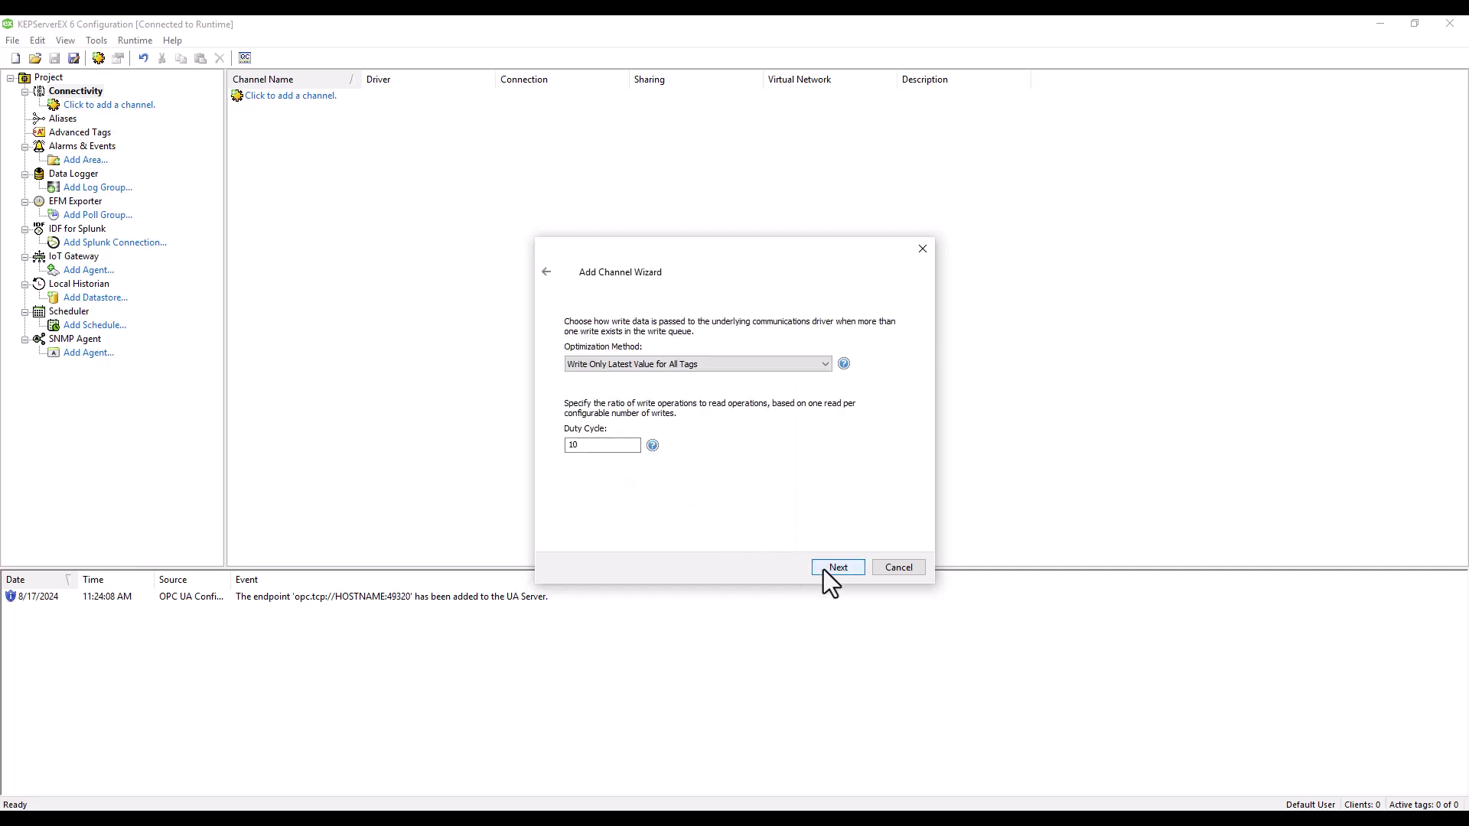
click(827, 571)
click(826, 571)
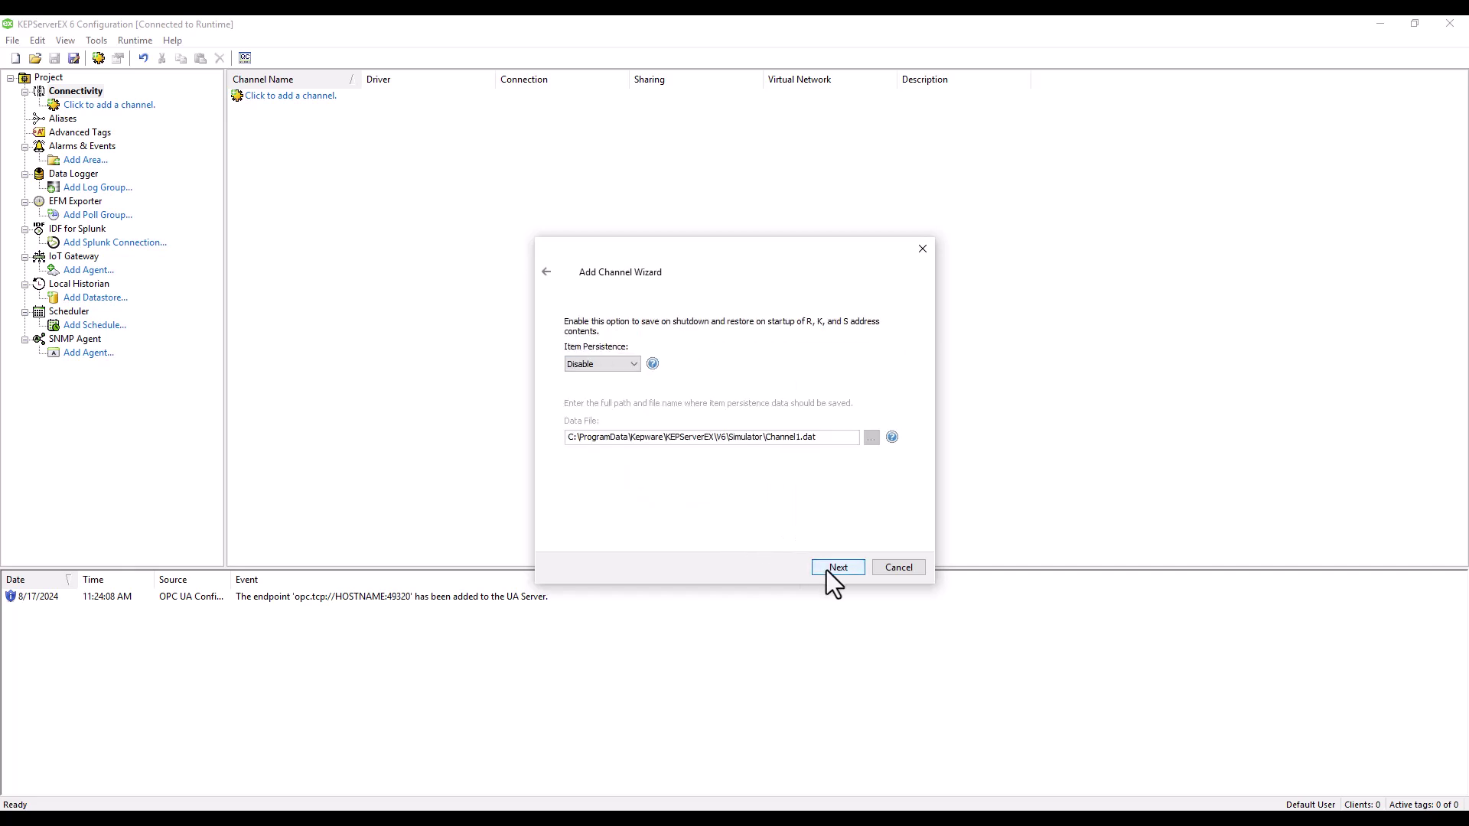
click(827, 571)
click(827, 571)
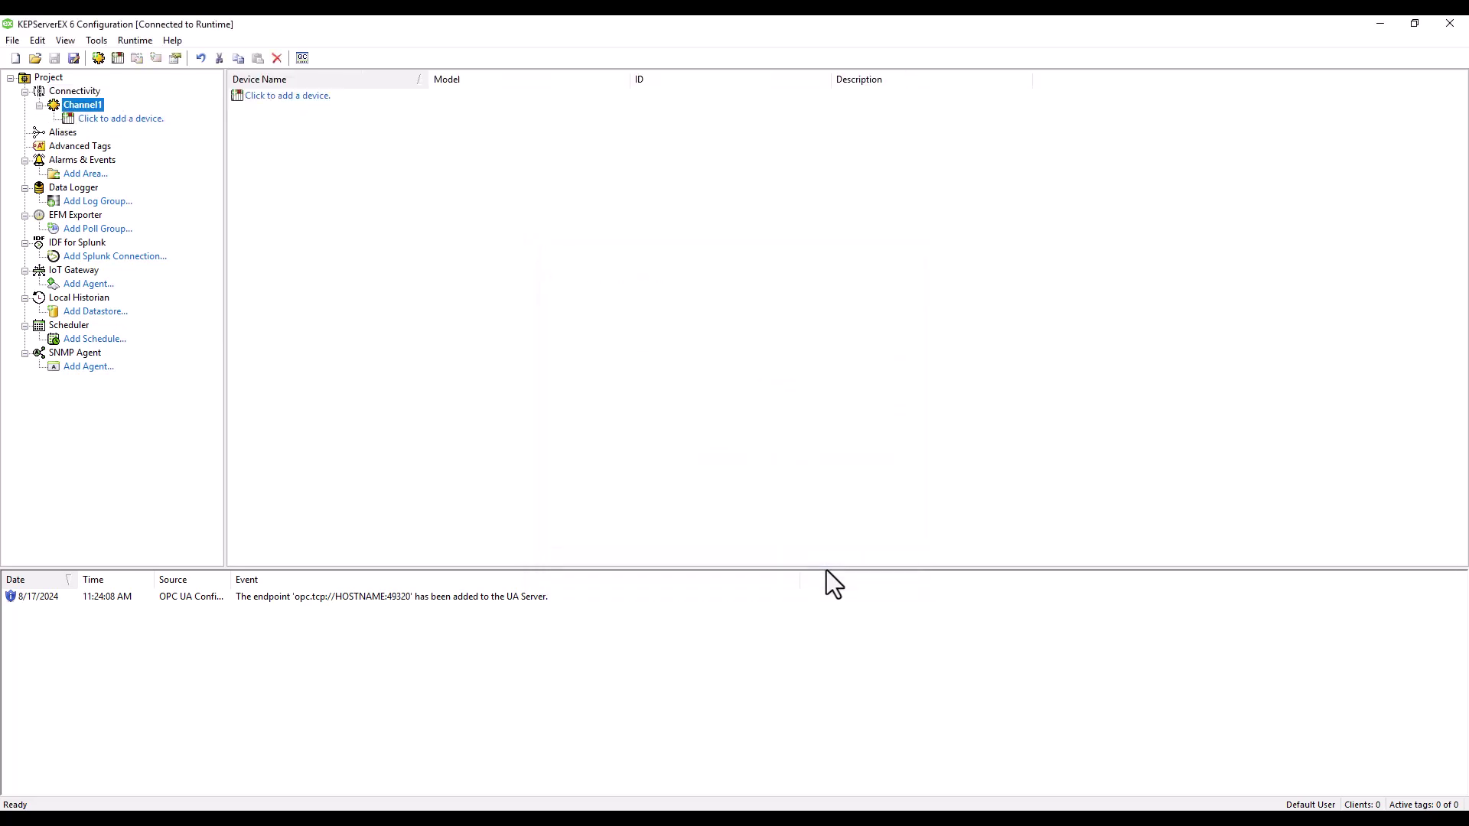
- Add a 16 Bit Device with decimal ID 1 to Channel1, keeping the default settings
click(144, 120)
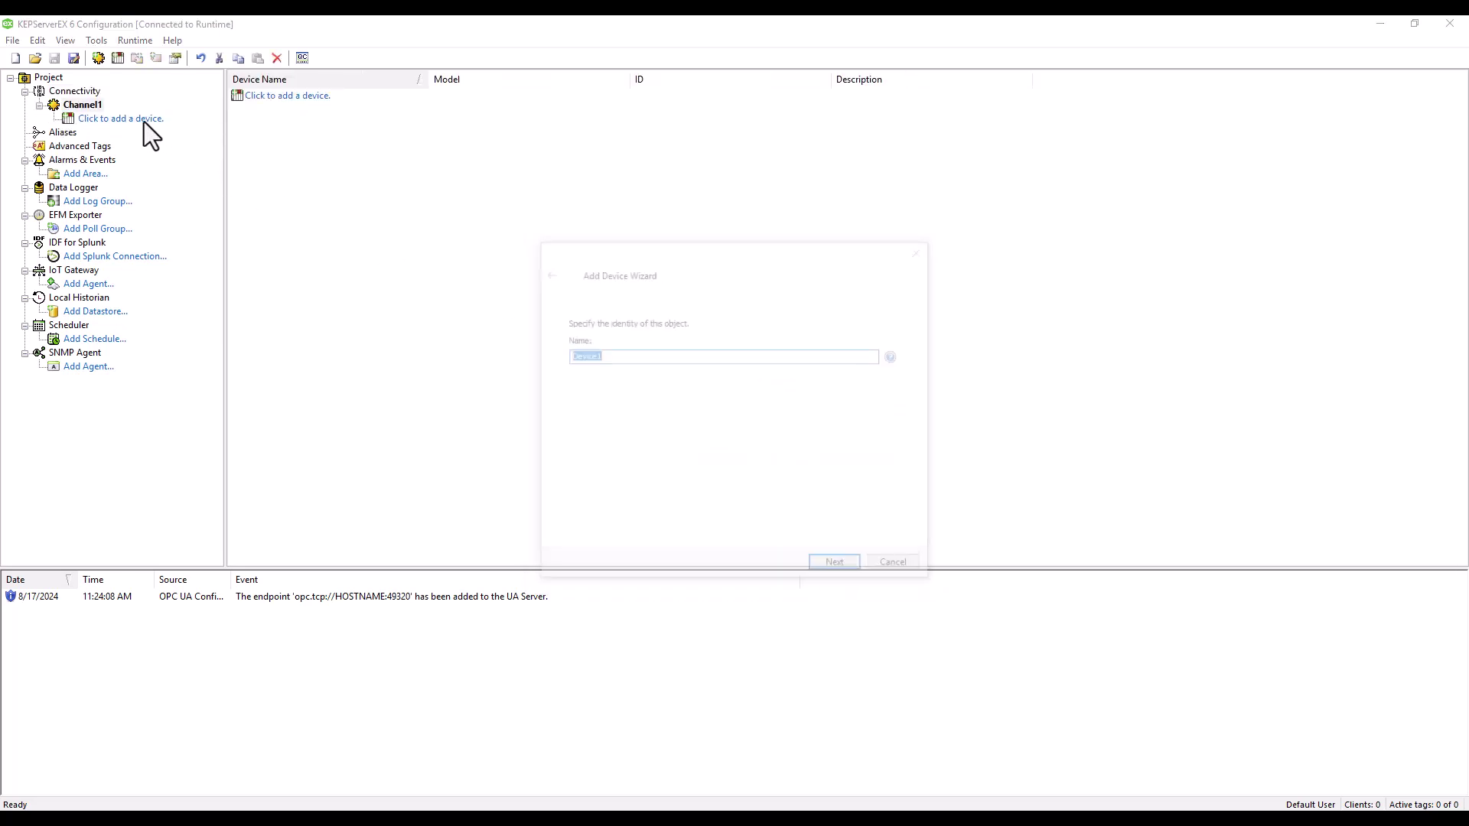
click(840, 568)
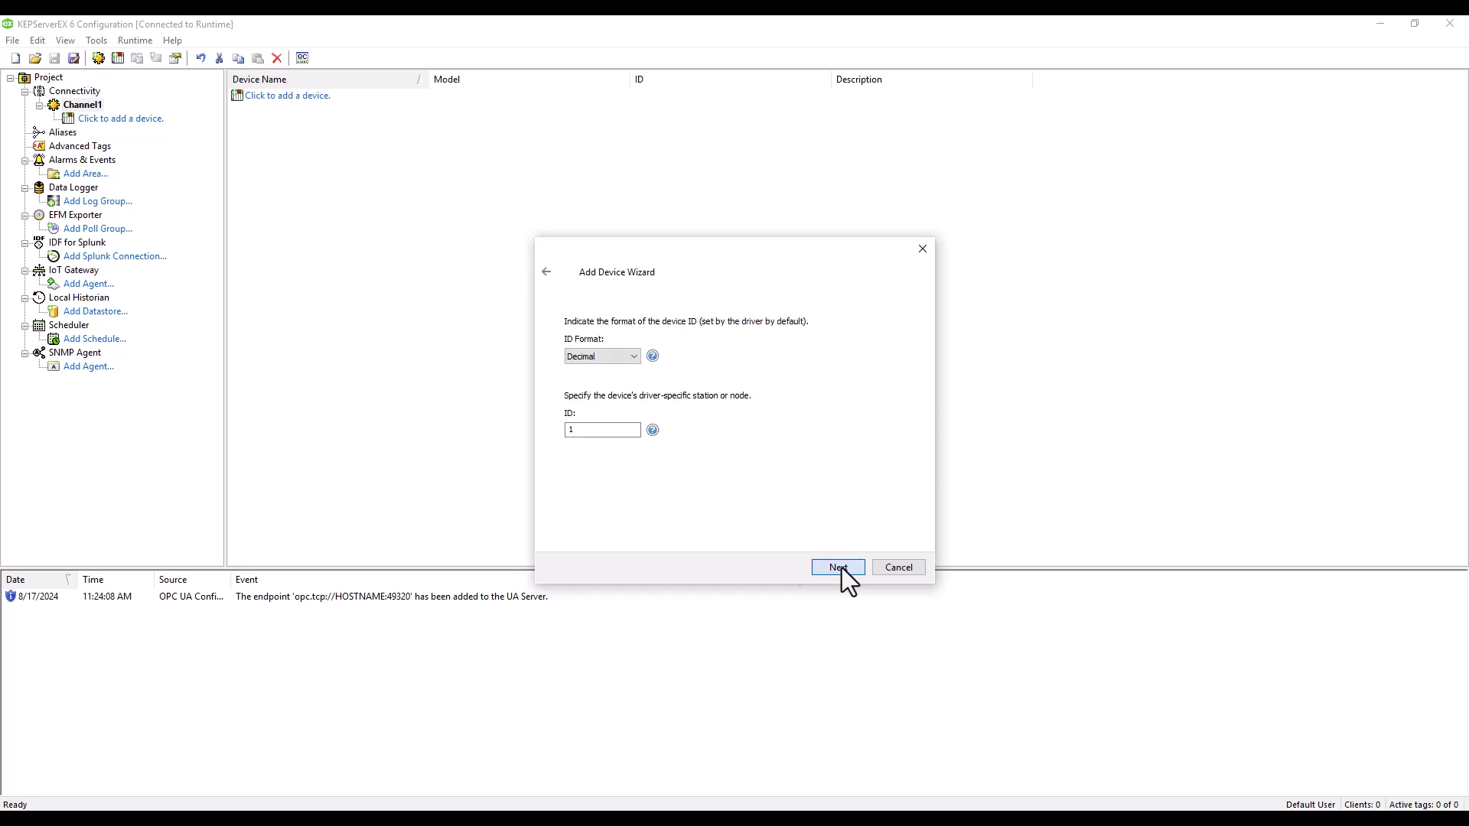
click(842, 568)
click(842, 568)
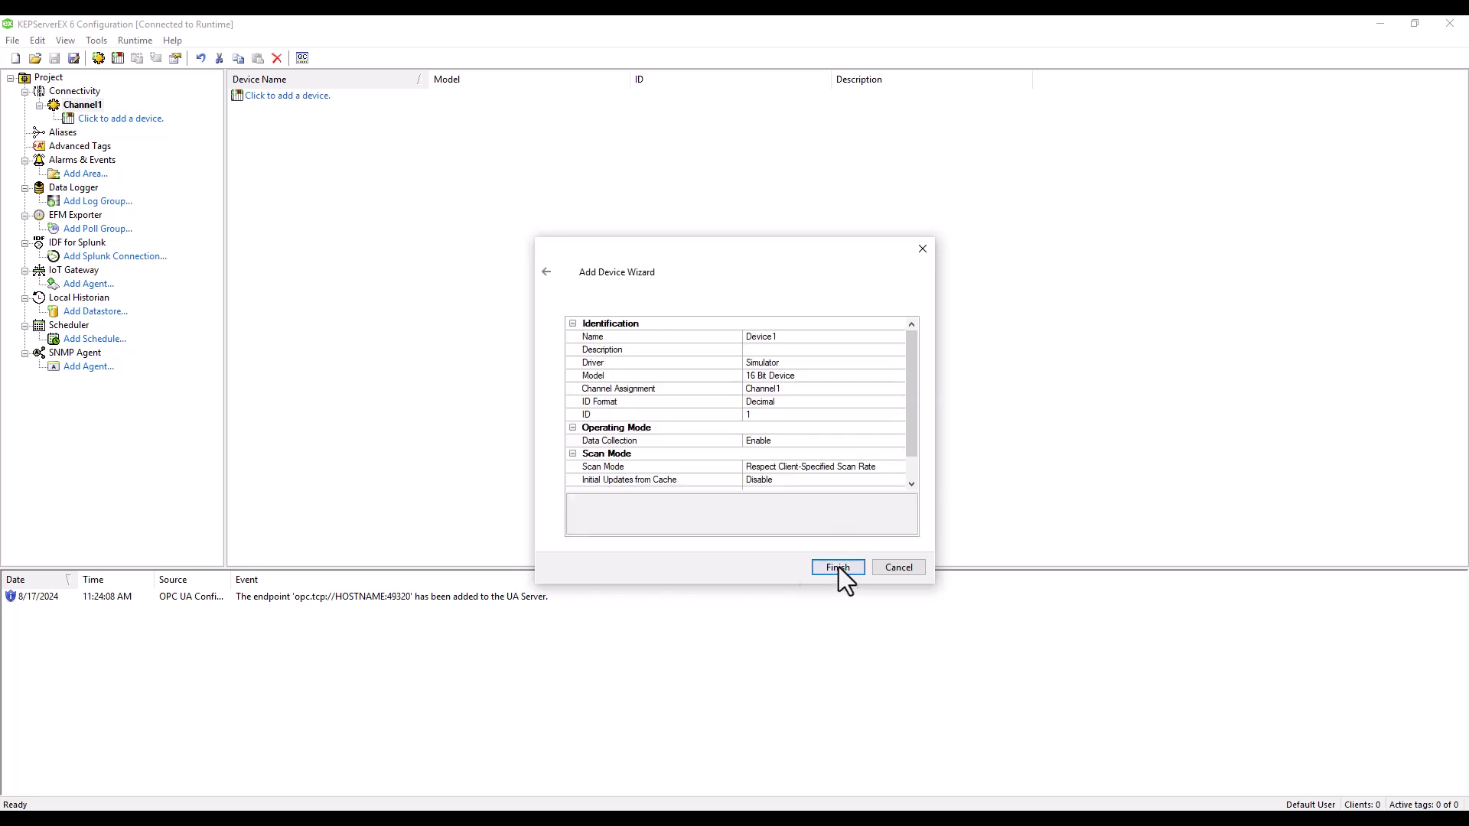
click(837, 566)
- Add a static tag named item1 with the address RANDOM (500, 0, 100) to Device1
click(346, 95)
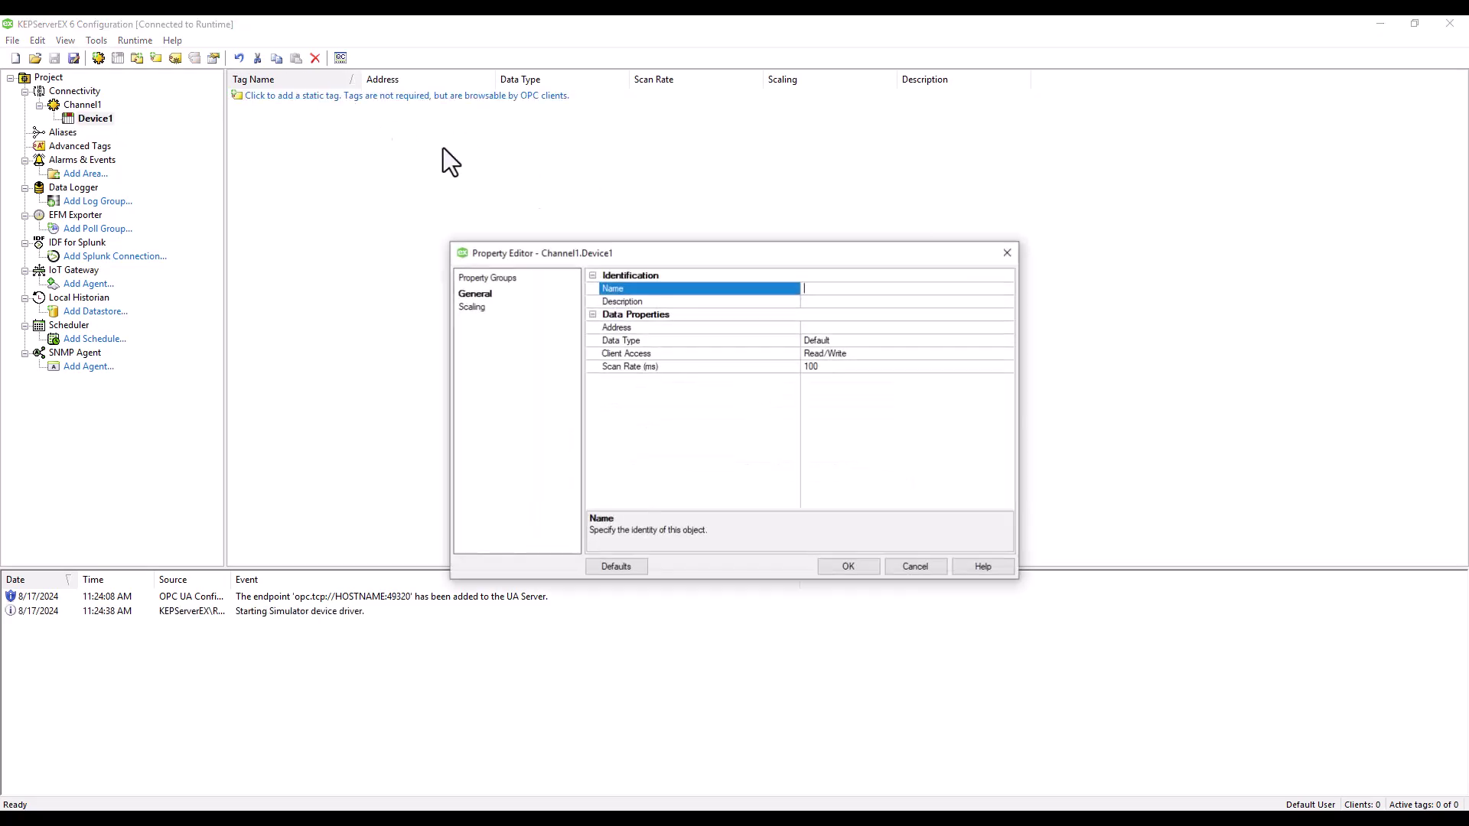
click(851, 328)
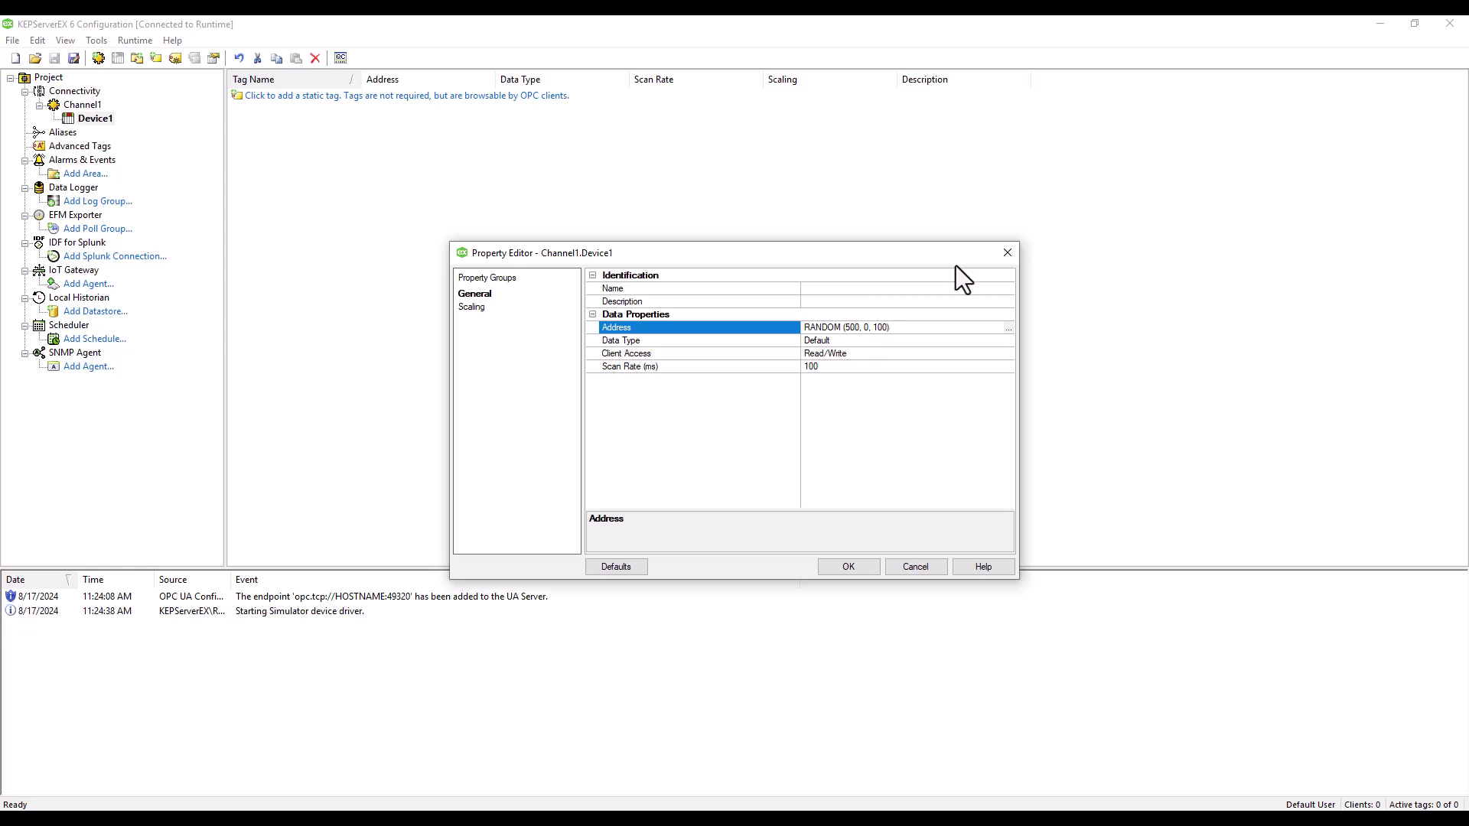
click(905, 289)
text(item1)
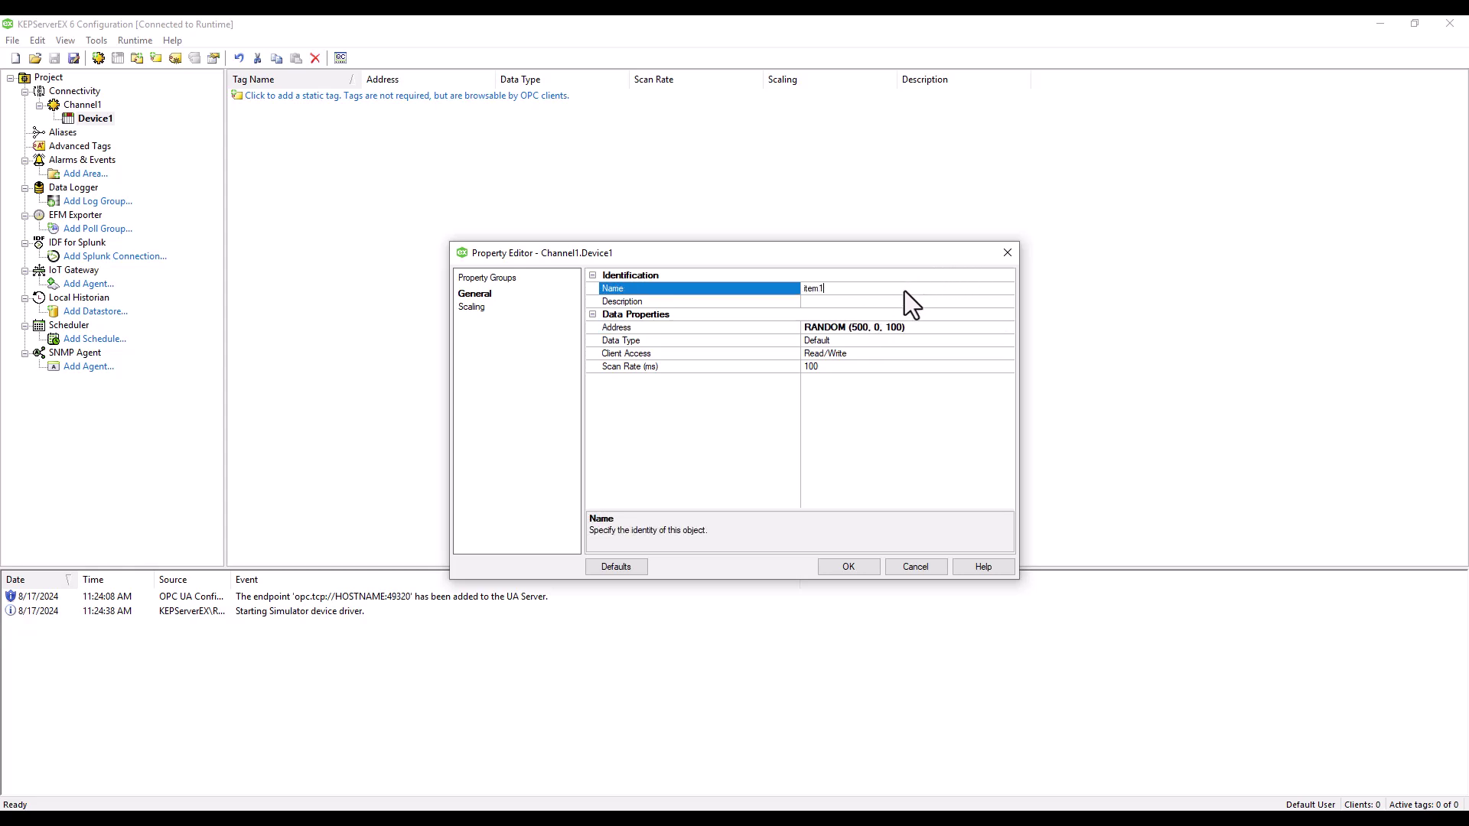
click(844, 568)
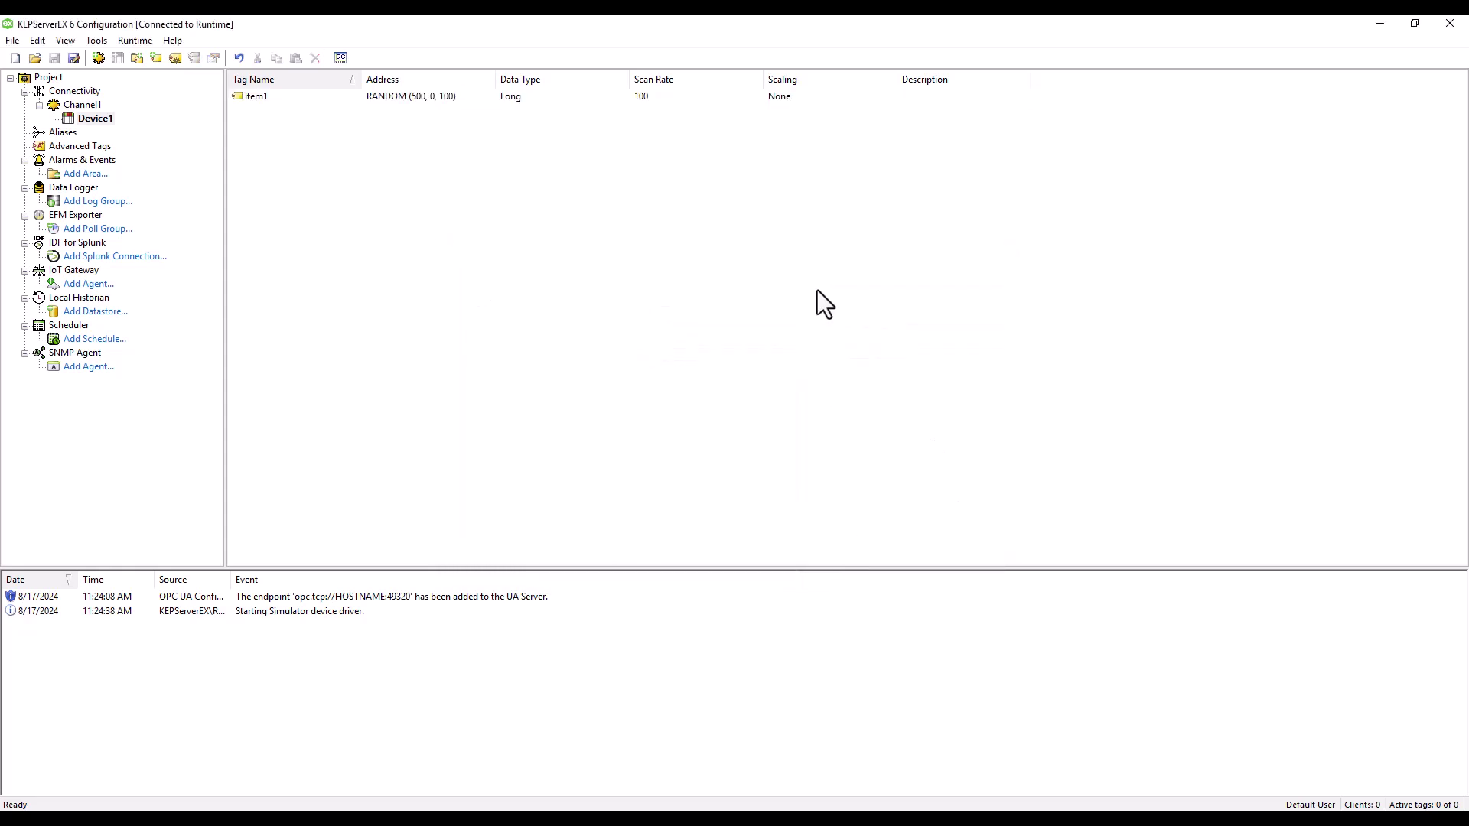
- Check the Channel1.Device1 tag value in OPC Quick Client, and close the client without saving
click(341, 59)
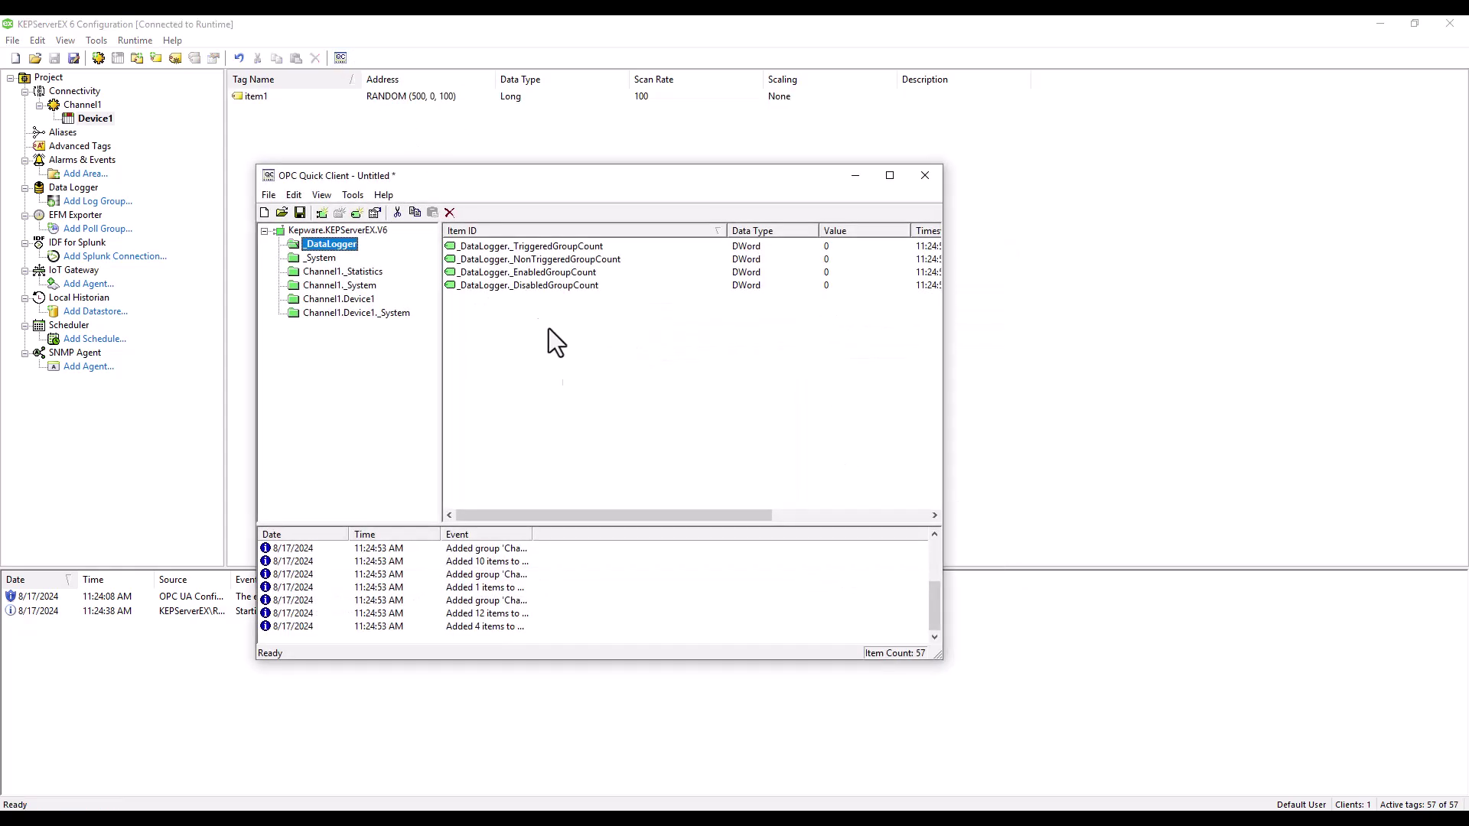
click(340, 299)
click(927, 179)
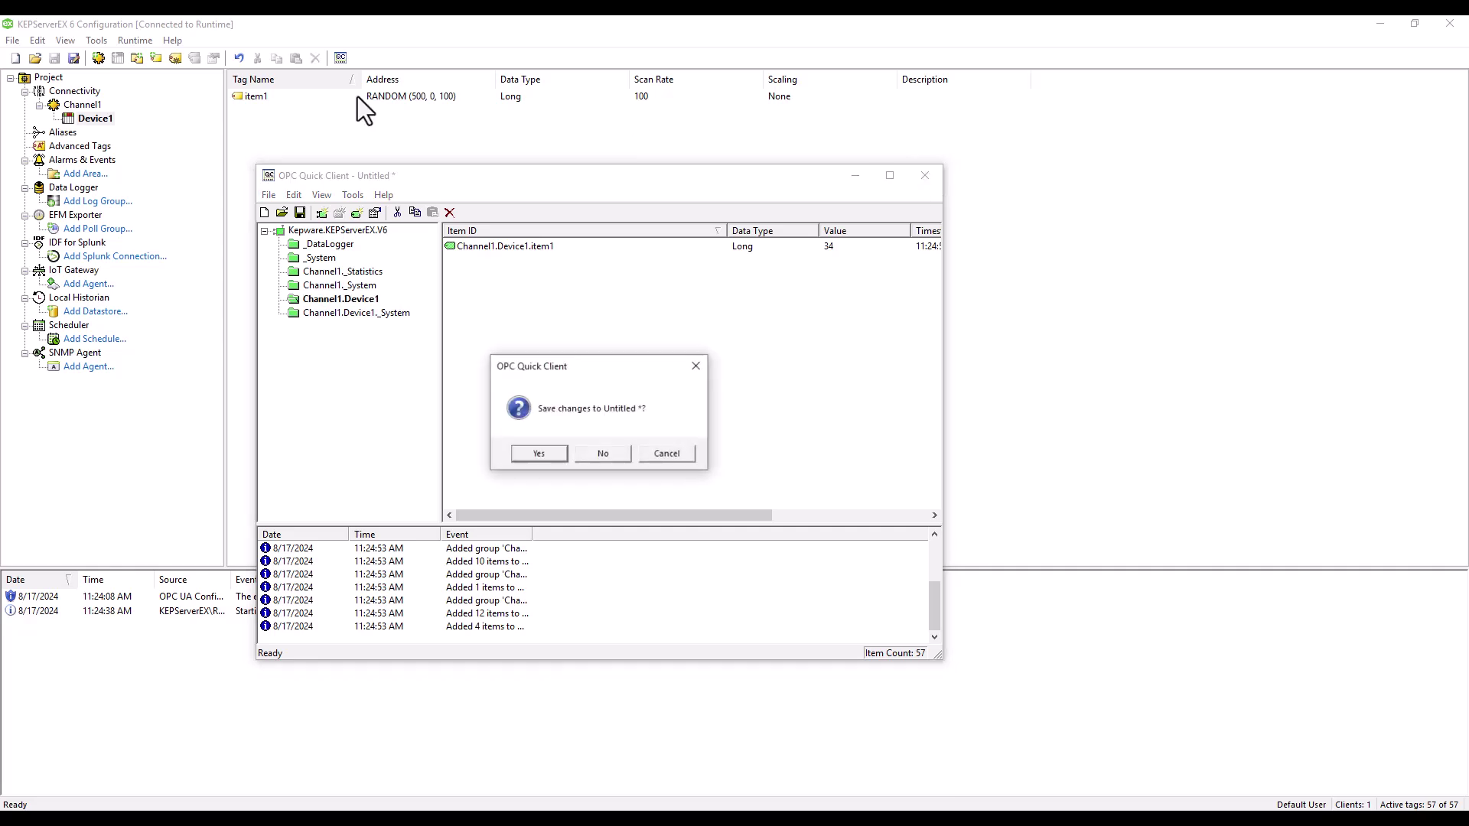
click(586, 456)
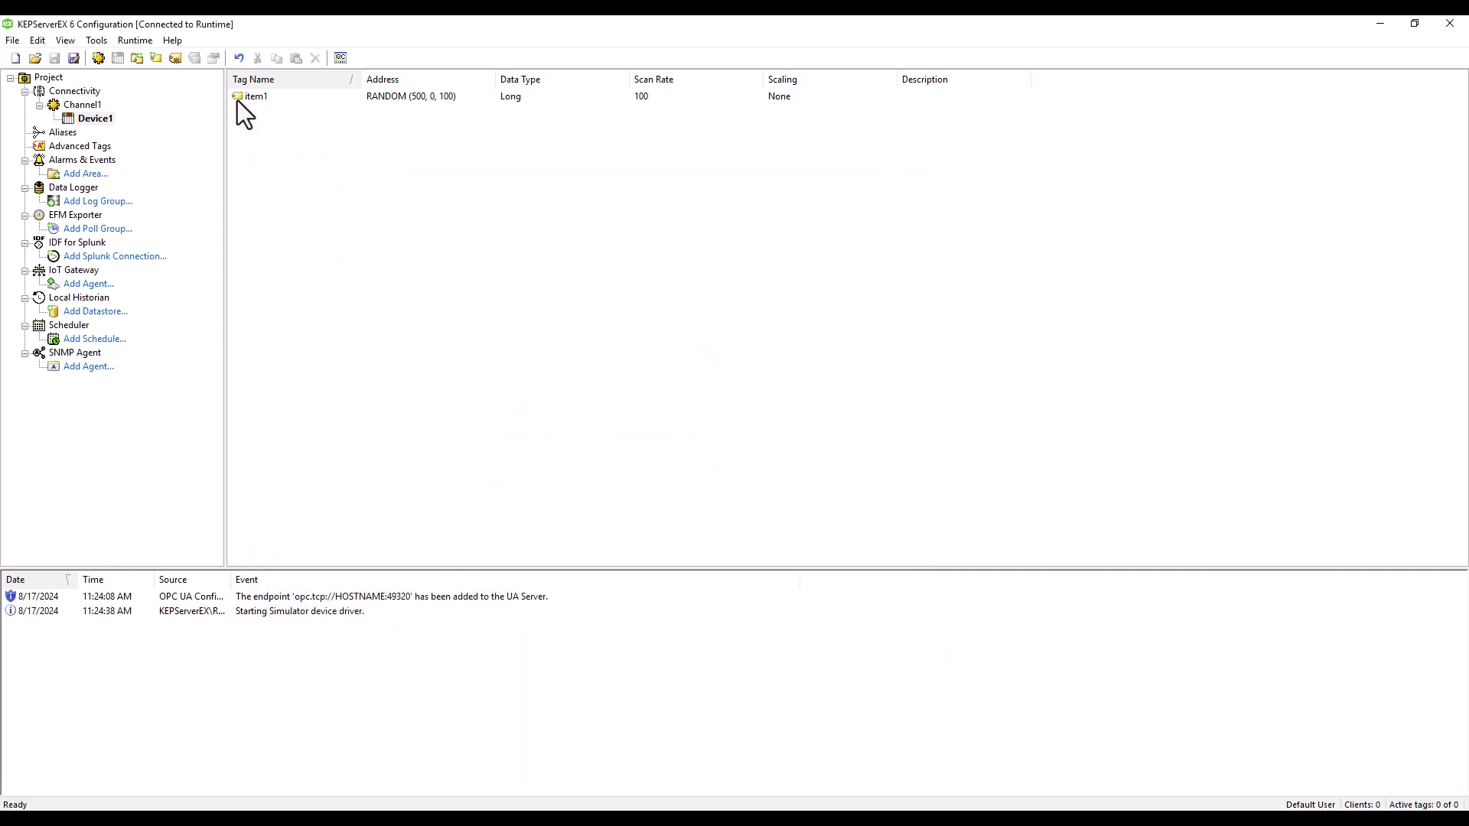
- Reinitialize the server runtime and reset the event log
click(148, 40)
click(164, 98)
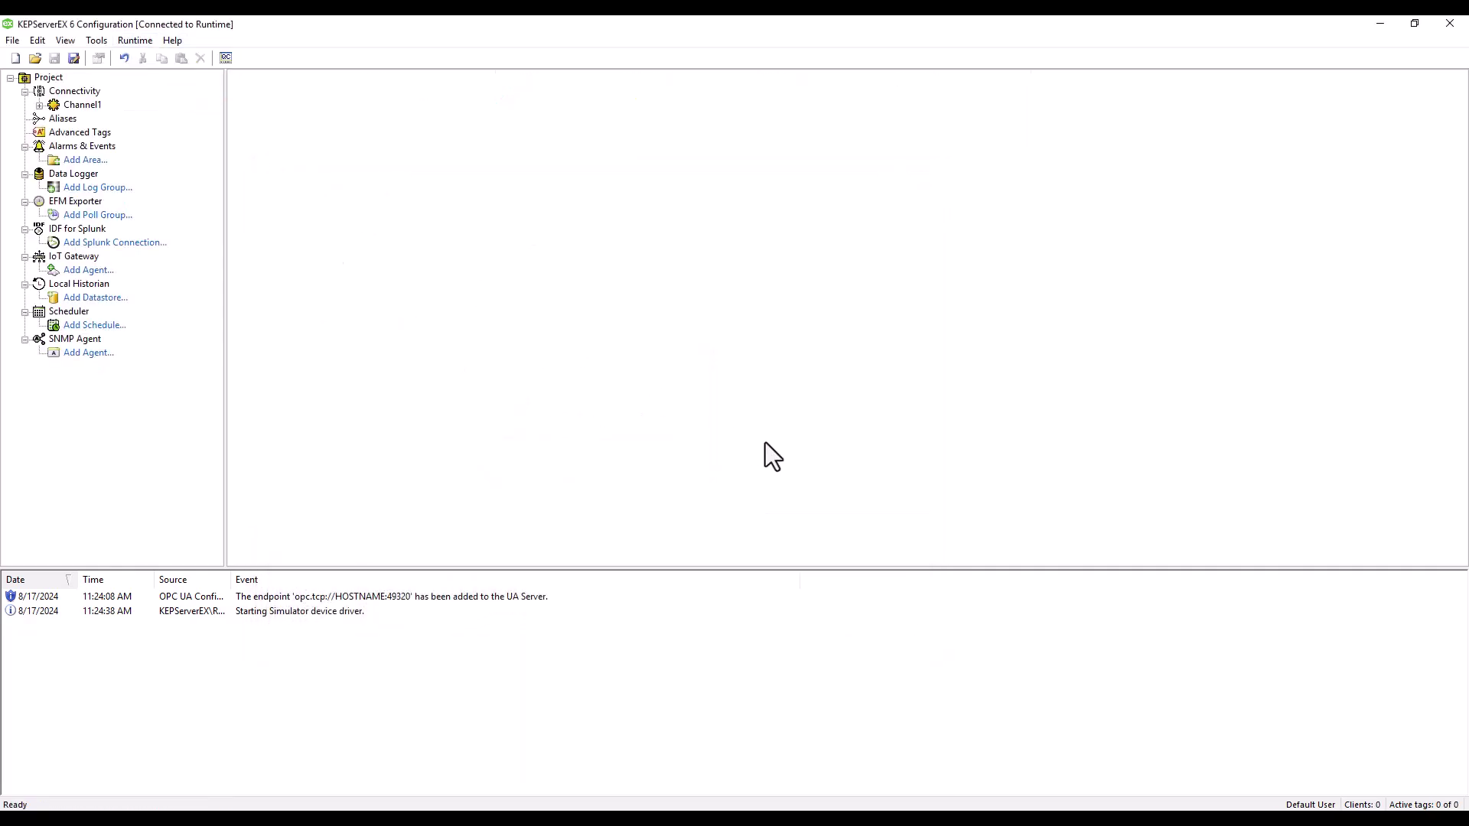
right_click(686, 658)
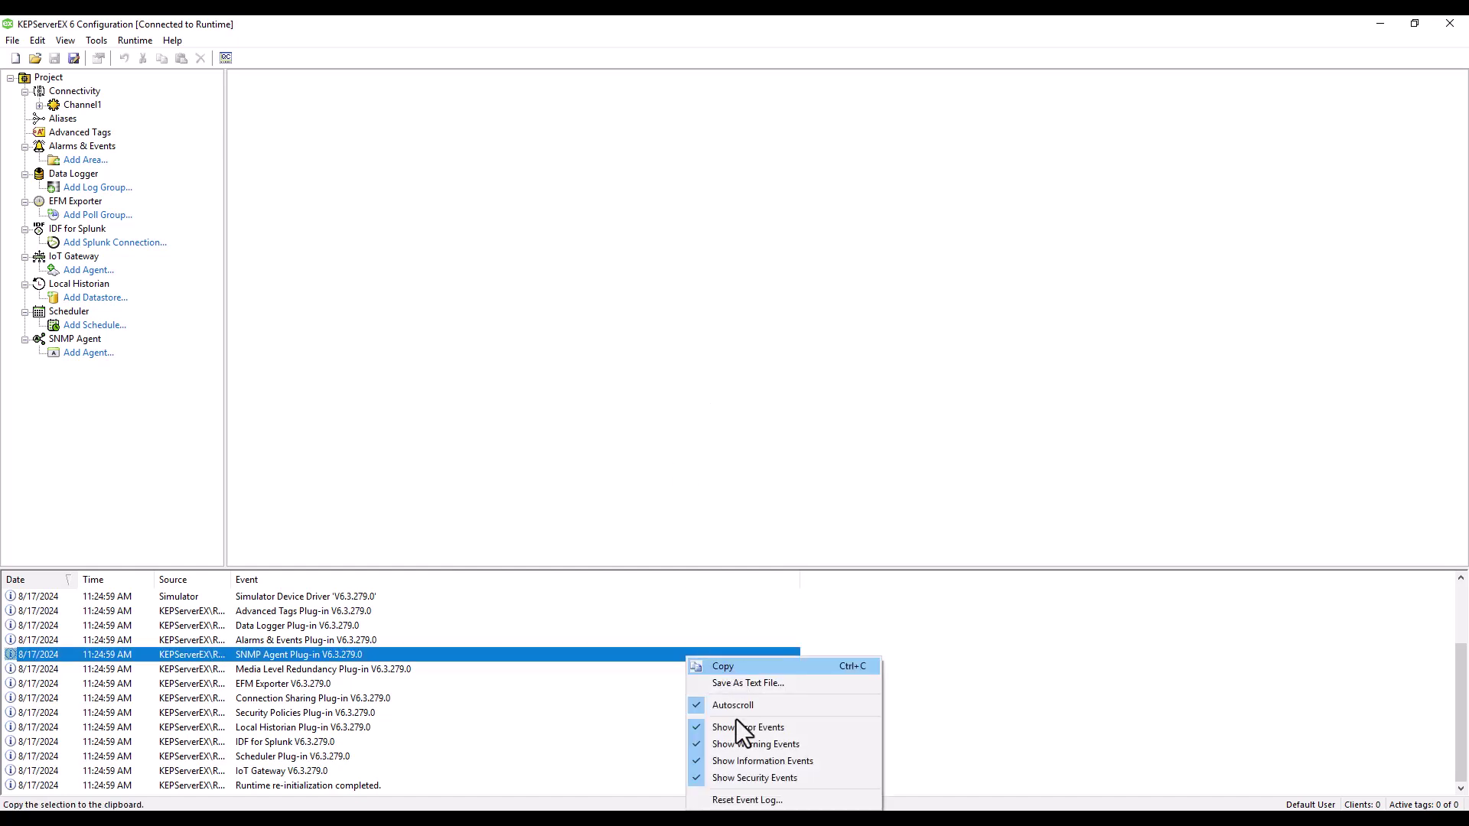
click(738, 796)
click(794, 475)
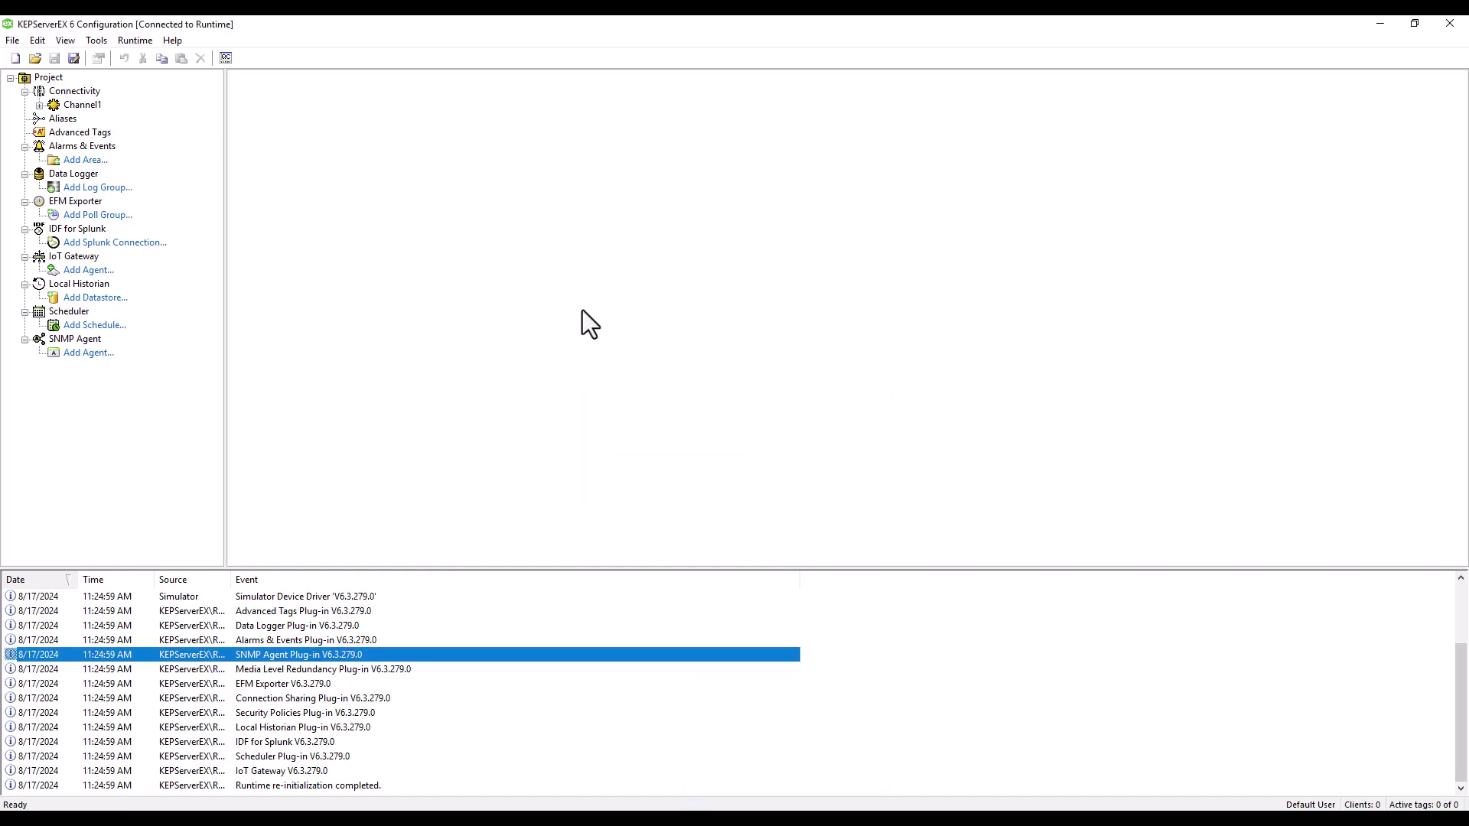
- Reopen OPC Quick Client and examine the Channel1.Device1 items on the reinitialized server
click(226, 58)
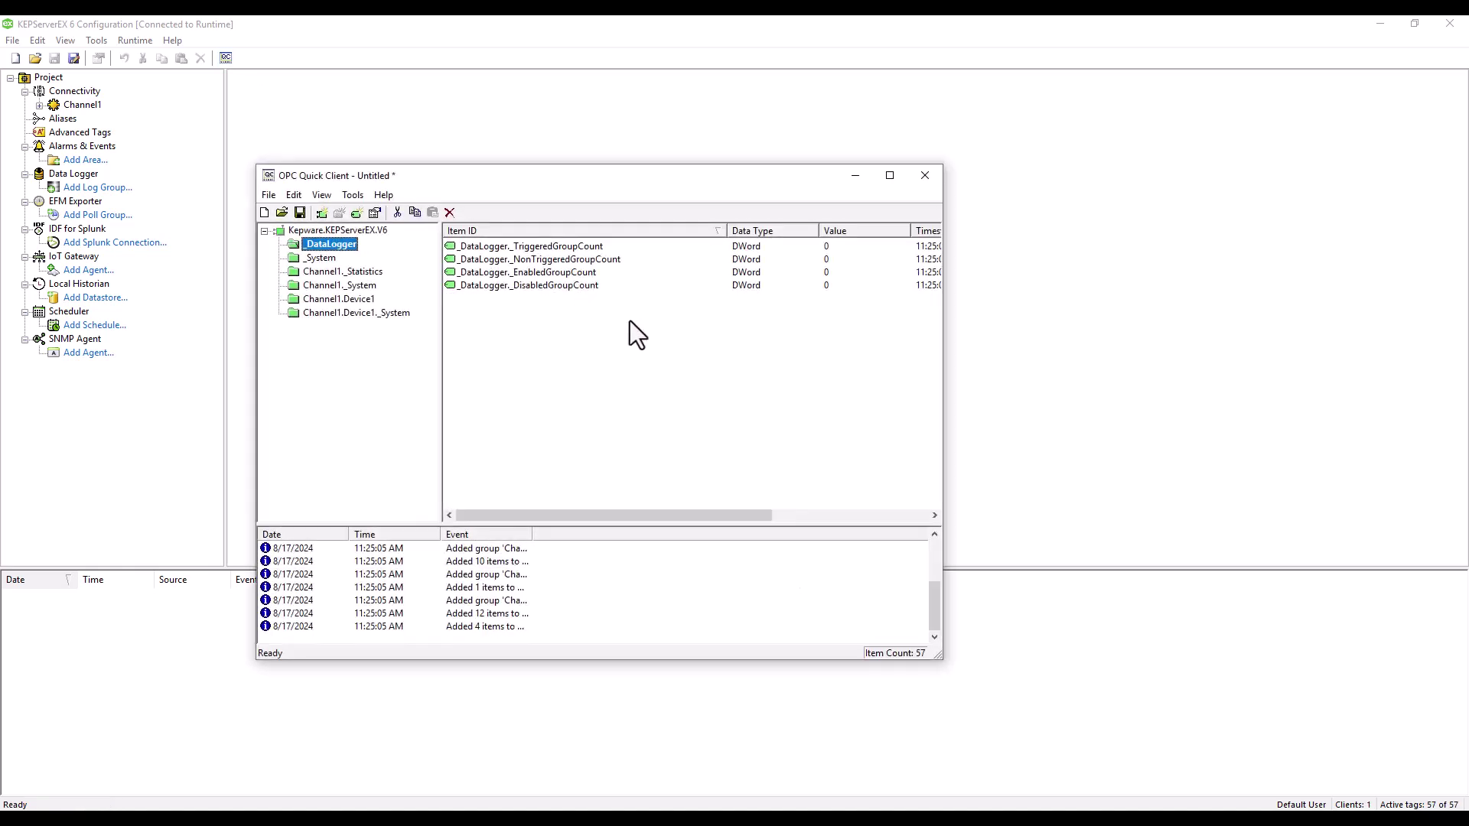
click(372, 300)
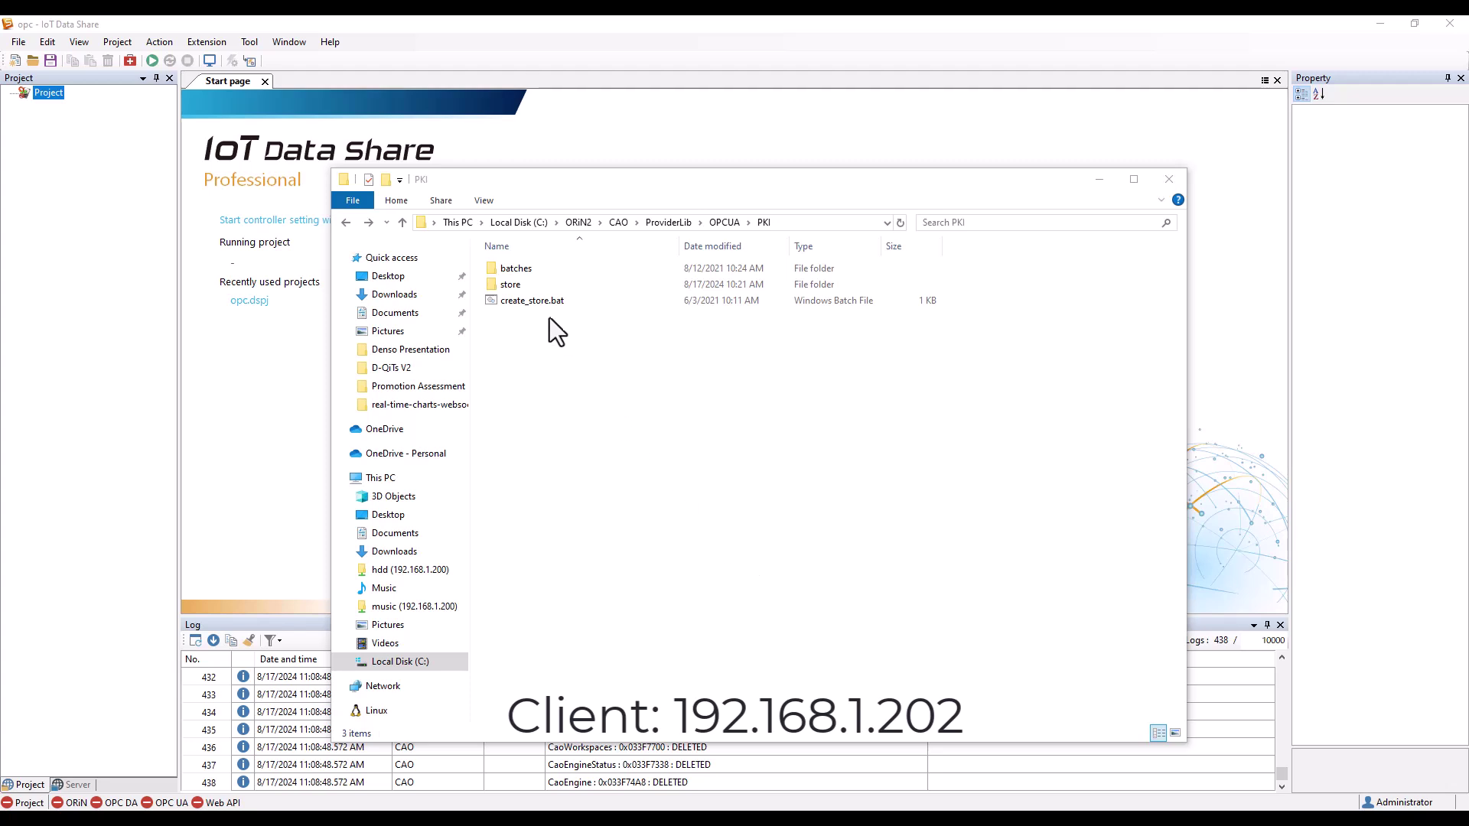
- Run create_store.bat in the client's PKI folder to create certificates for 192.168.1.202, and minimize the folder window
double_click(528, 303)
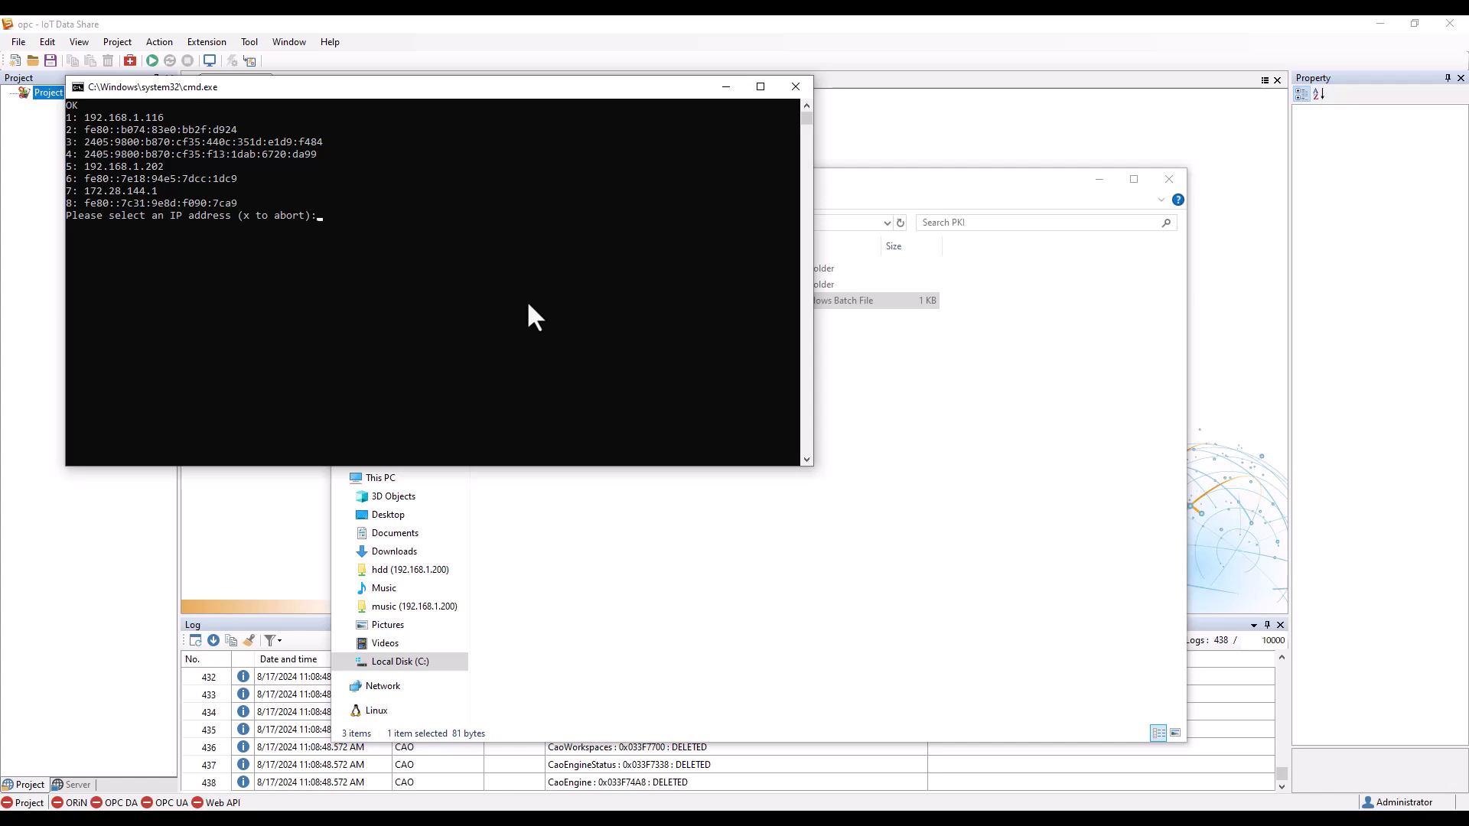
text(5)
key(Return)
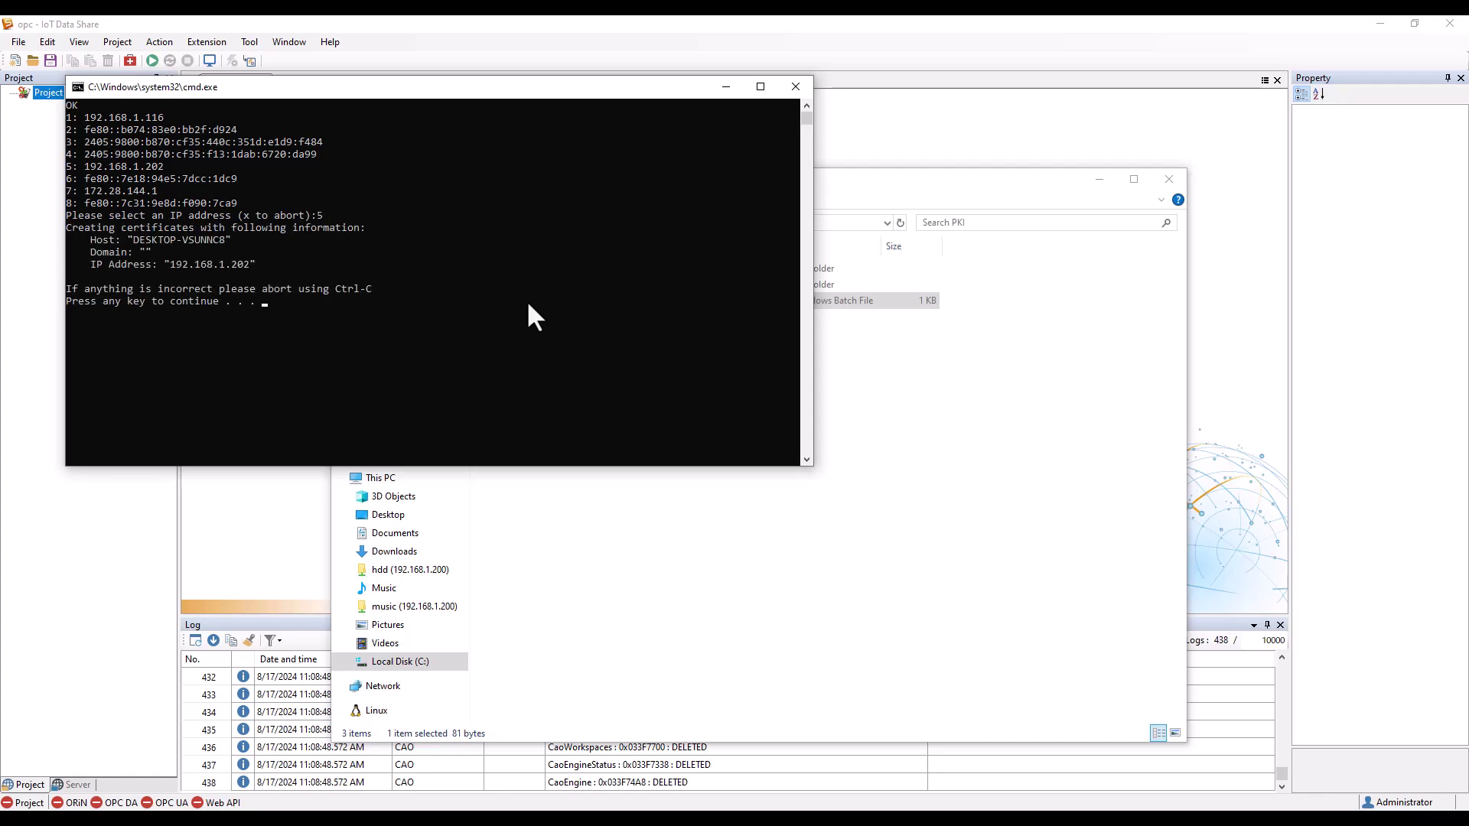
key(Return)
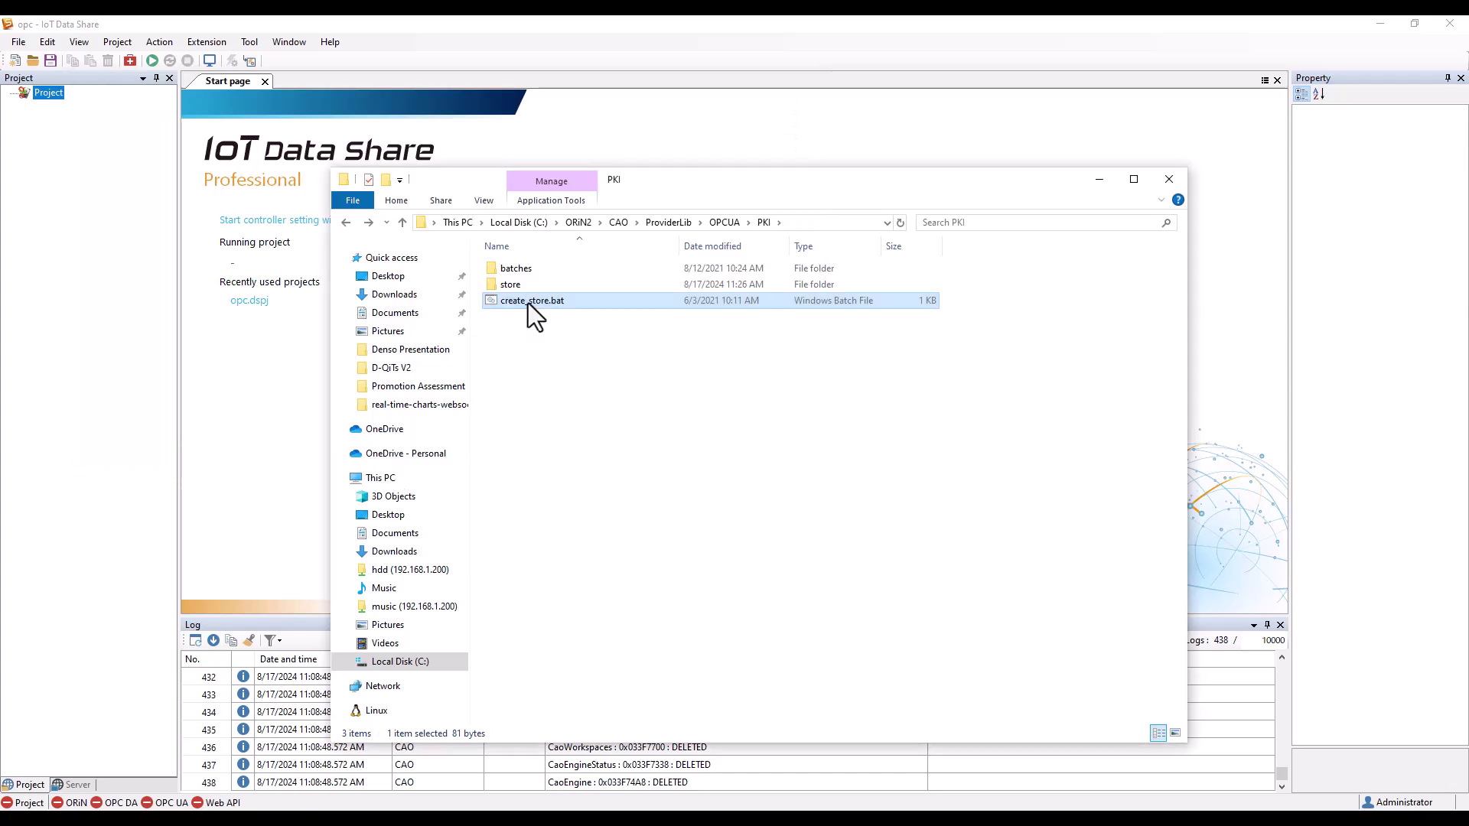
click(631, 393)
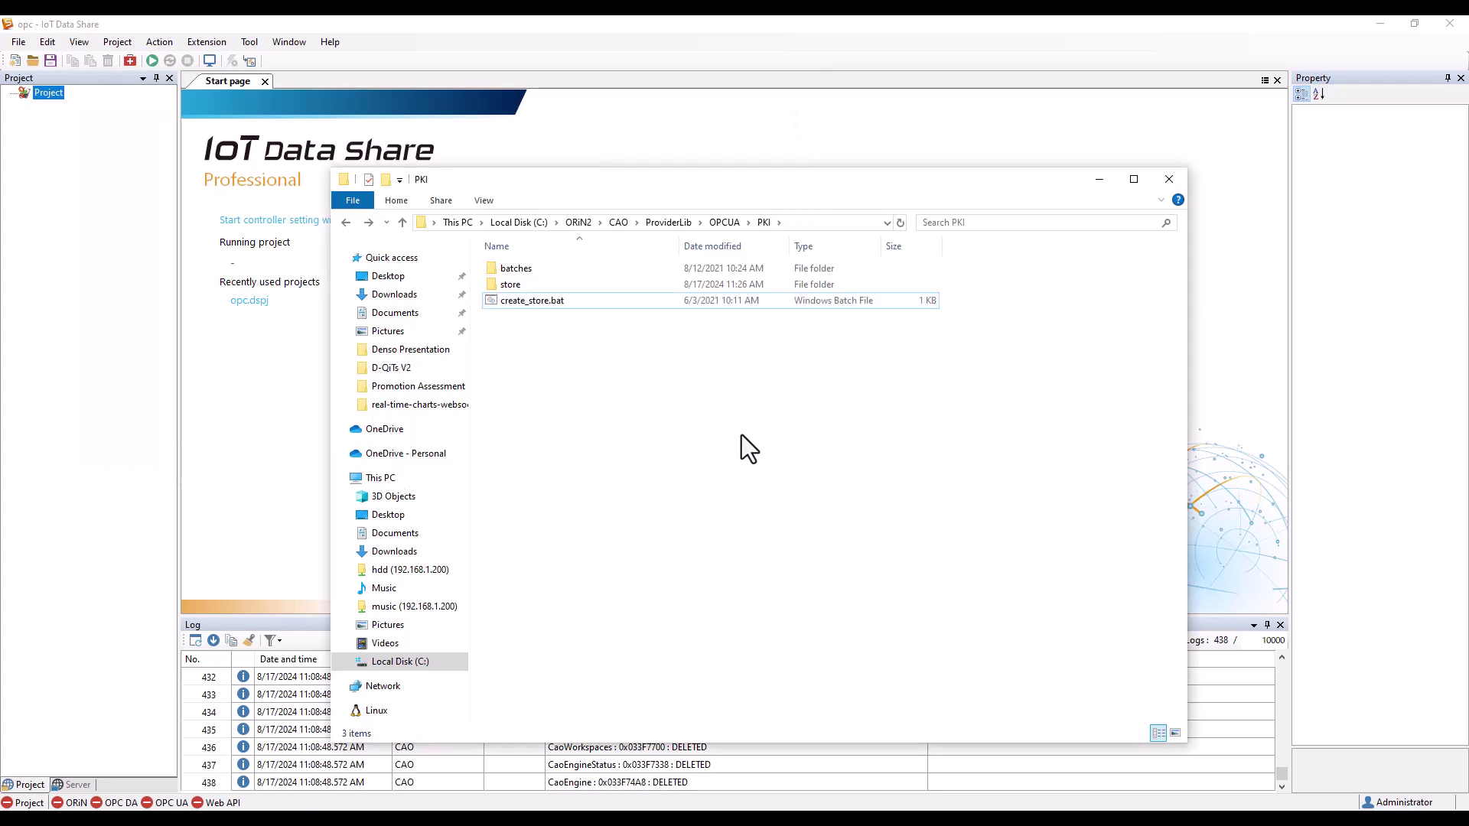
click(1098, 180)
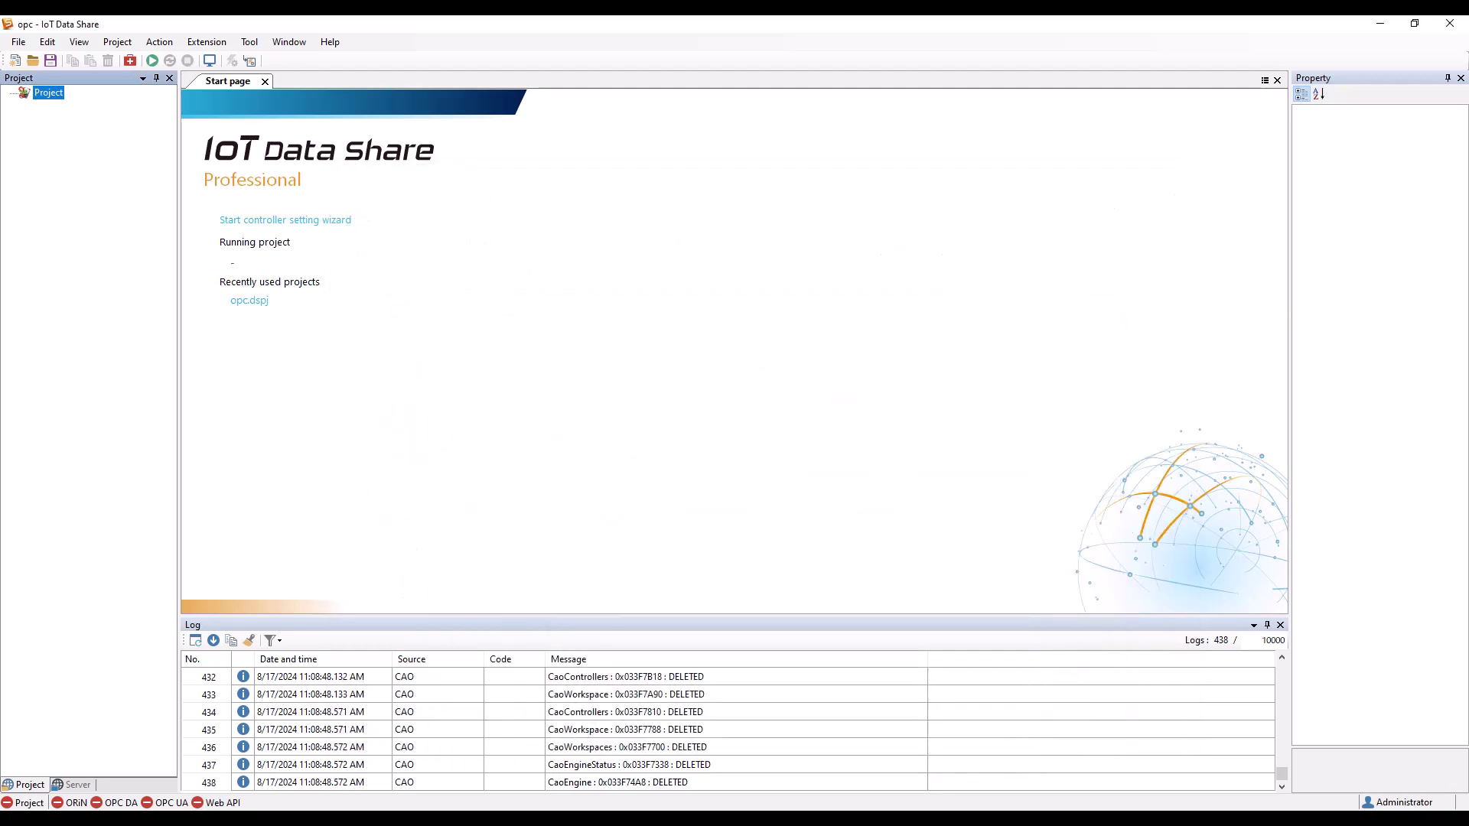
- Open a Command Prompt and ping the server at 192.168.1.201
key(super)
text(cmd)
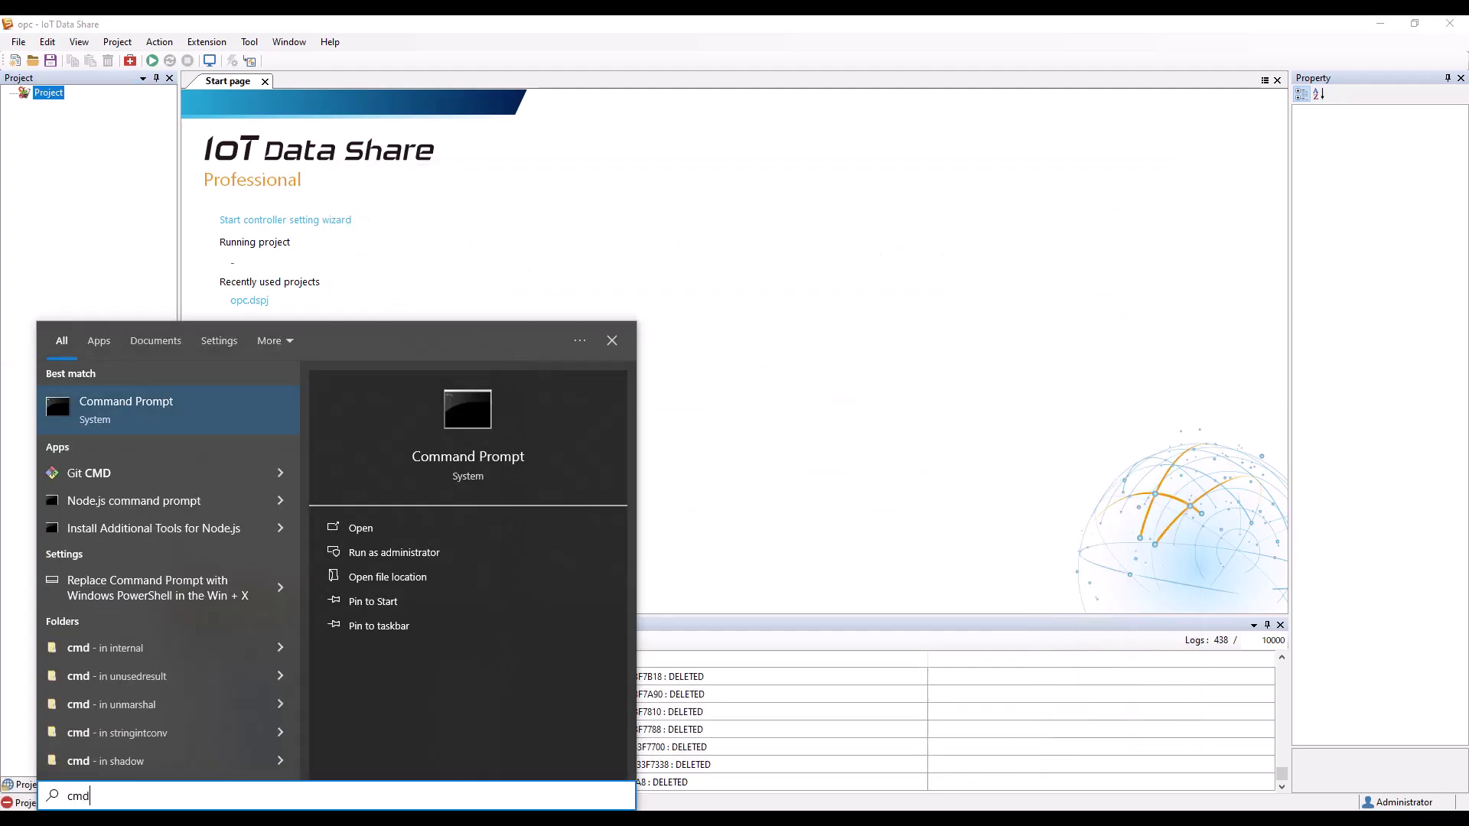
key(Return)
text(p)
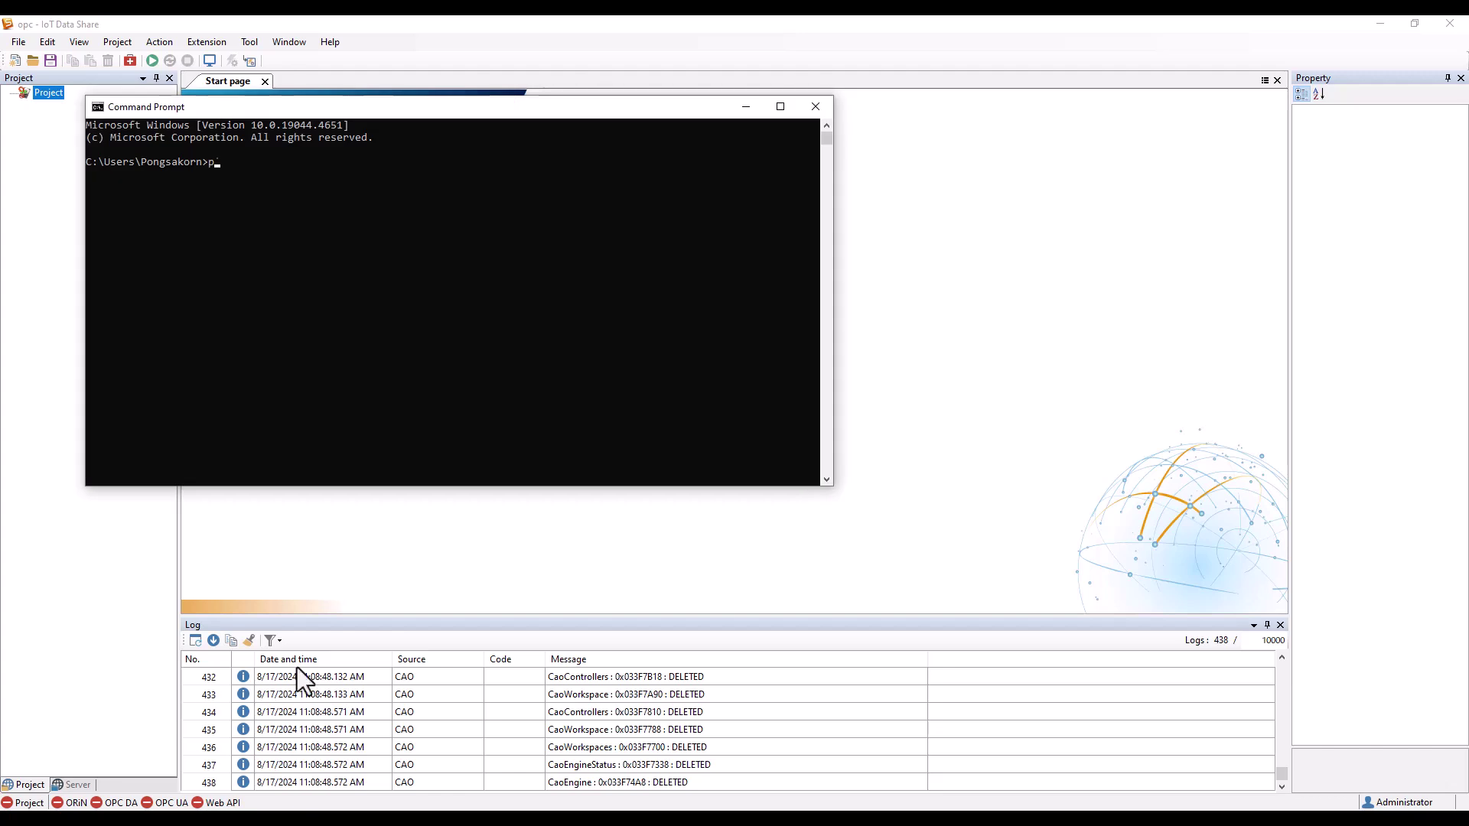
text(ing 192.168.1)
text(.201)
key(Return)
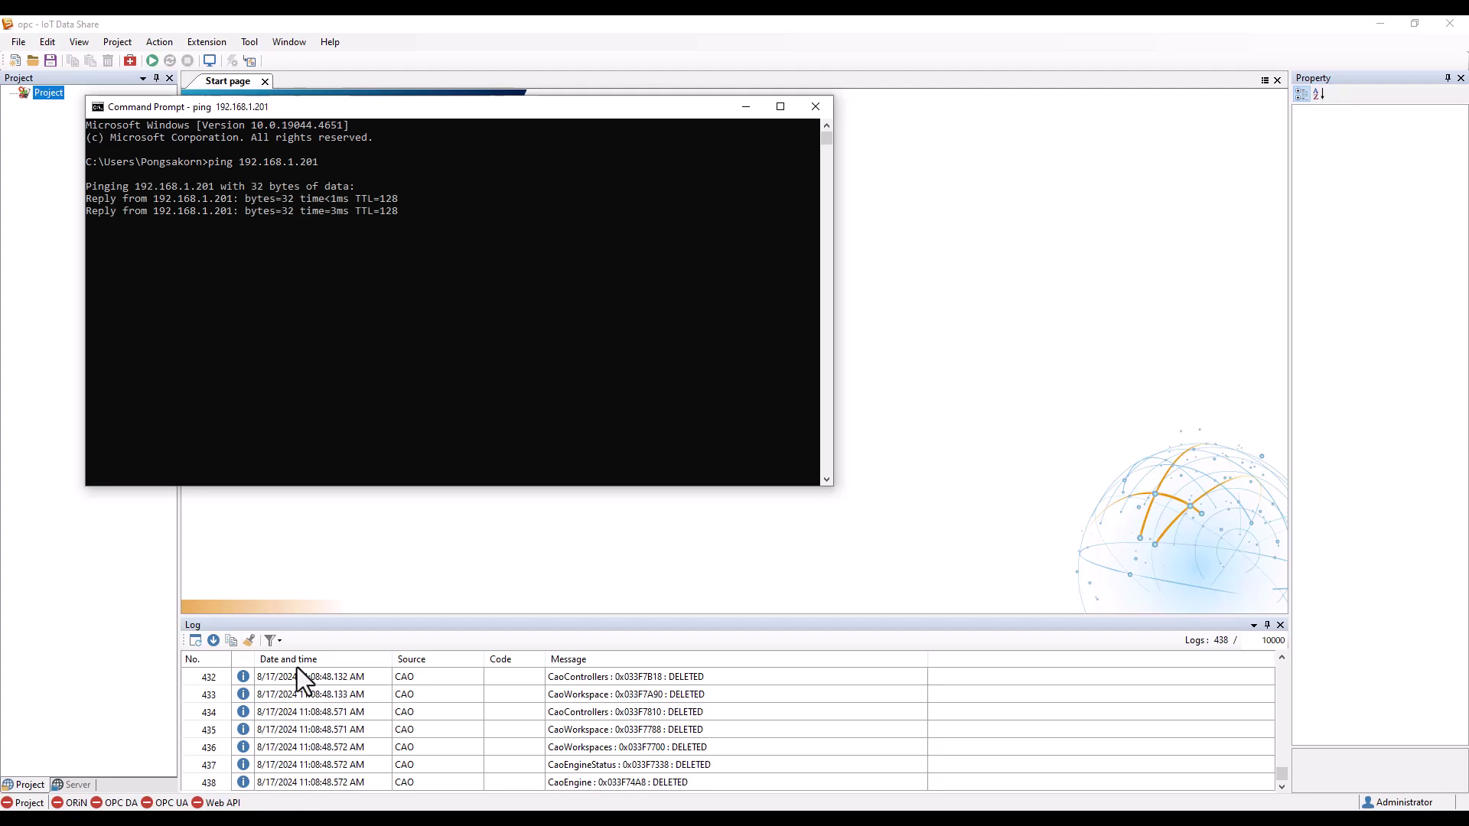
- Test the server's OPC UA endpoint port by opening a Telnet connection to 192.168.1.201 on port 49320
key(Up)
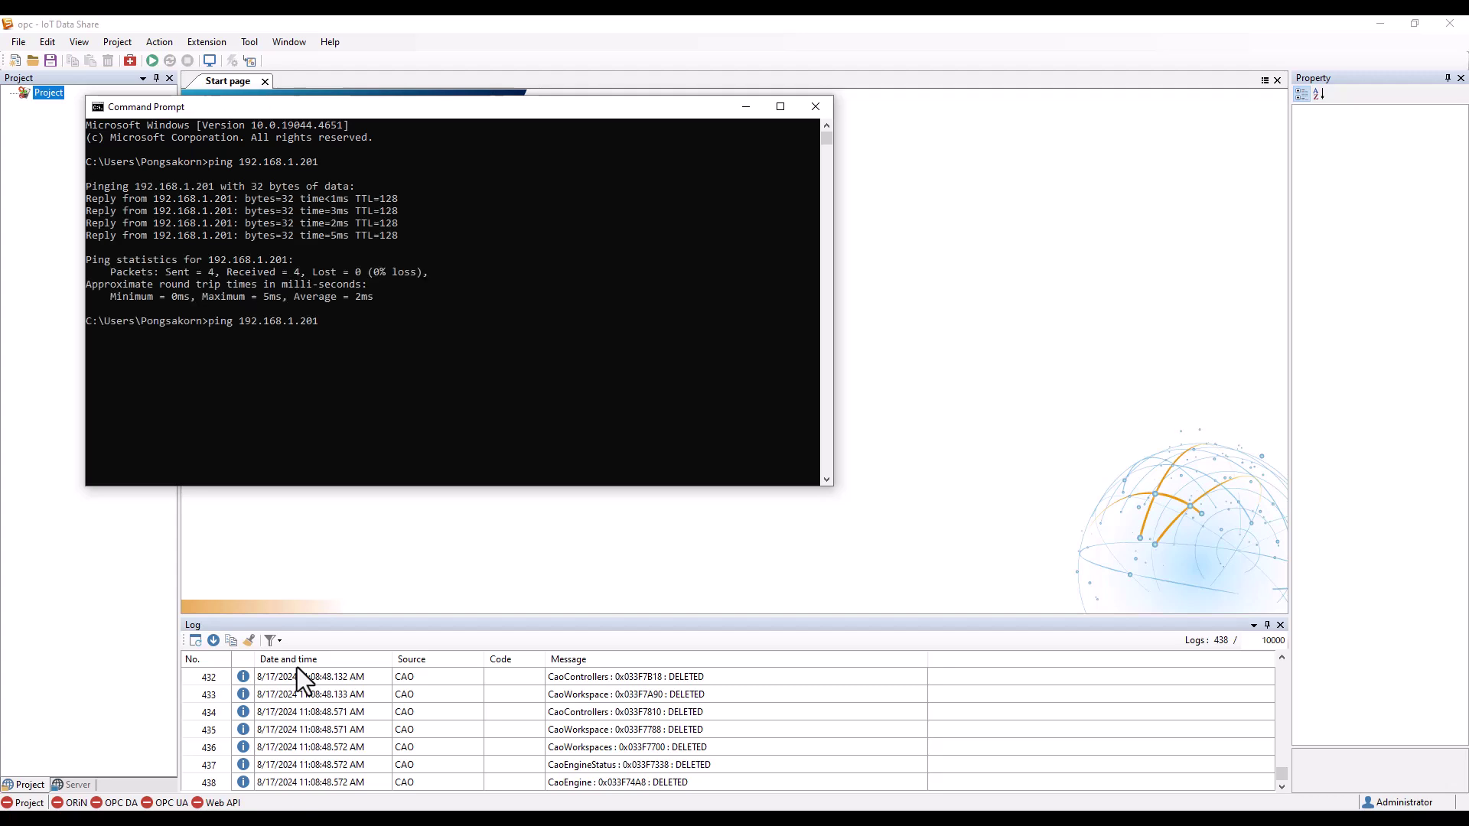
key(BackSpace)
key(BackSpace)
key(BackSpace)
key(BackSpace)
key(BackSpace)
key(BackSpace)
key(BackSpace)
key(BackSpace)
key(BackSpace)
key(BackSpace)
key(BackSpace)
key(BackSpace)
text(telnet 192.1681.)
key(BackSpace)
key(BackSpace)
text(.1.201 4340)
key(Return)
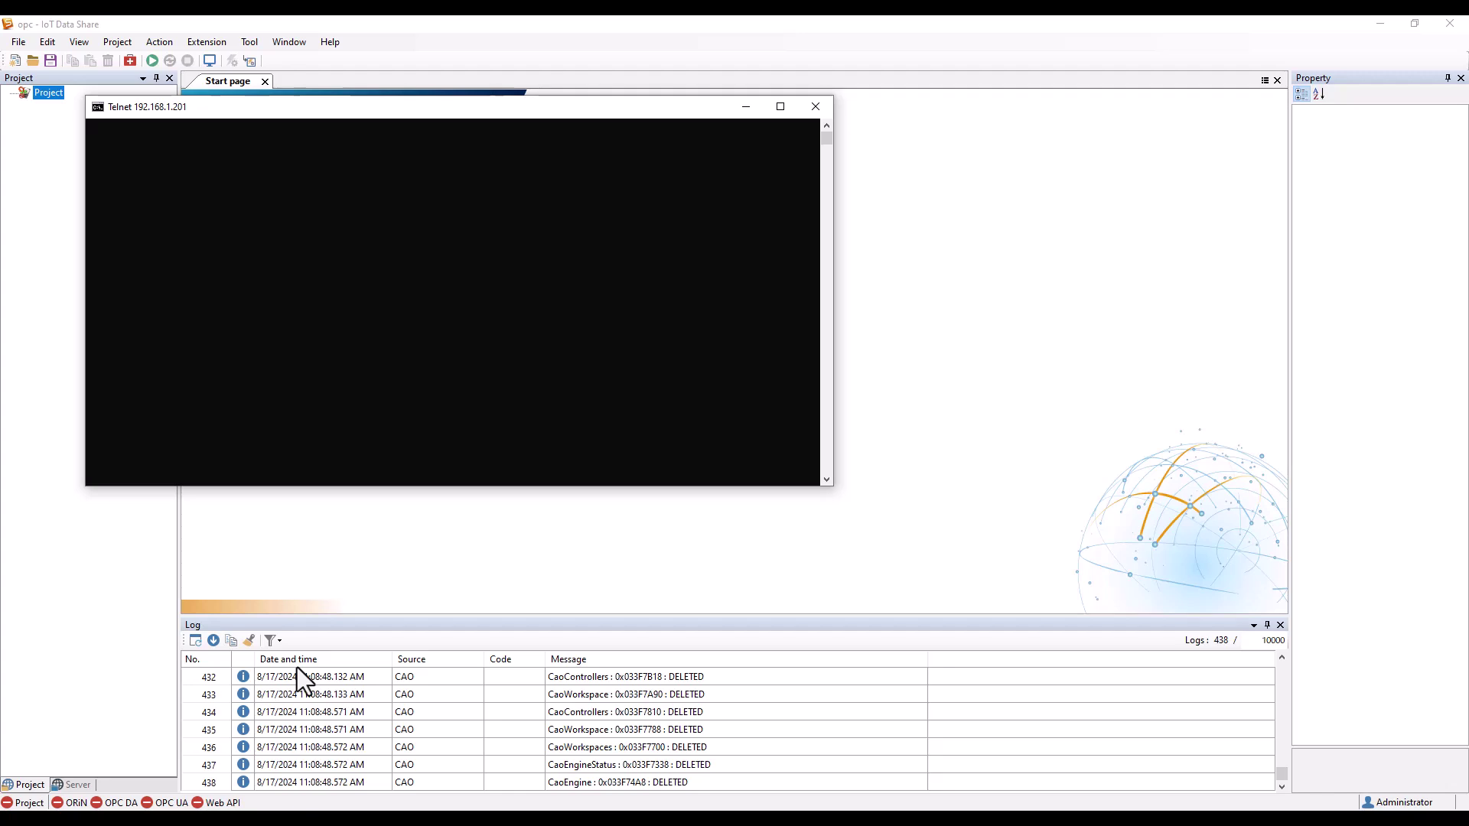
- End the Telnet session and try to clear the Command Prompt screen
key(ctrl+x)
key(Return)
key(ctrl+z)
key(Return)
text(celar)
key(Return)
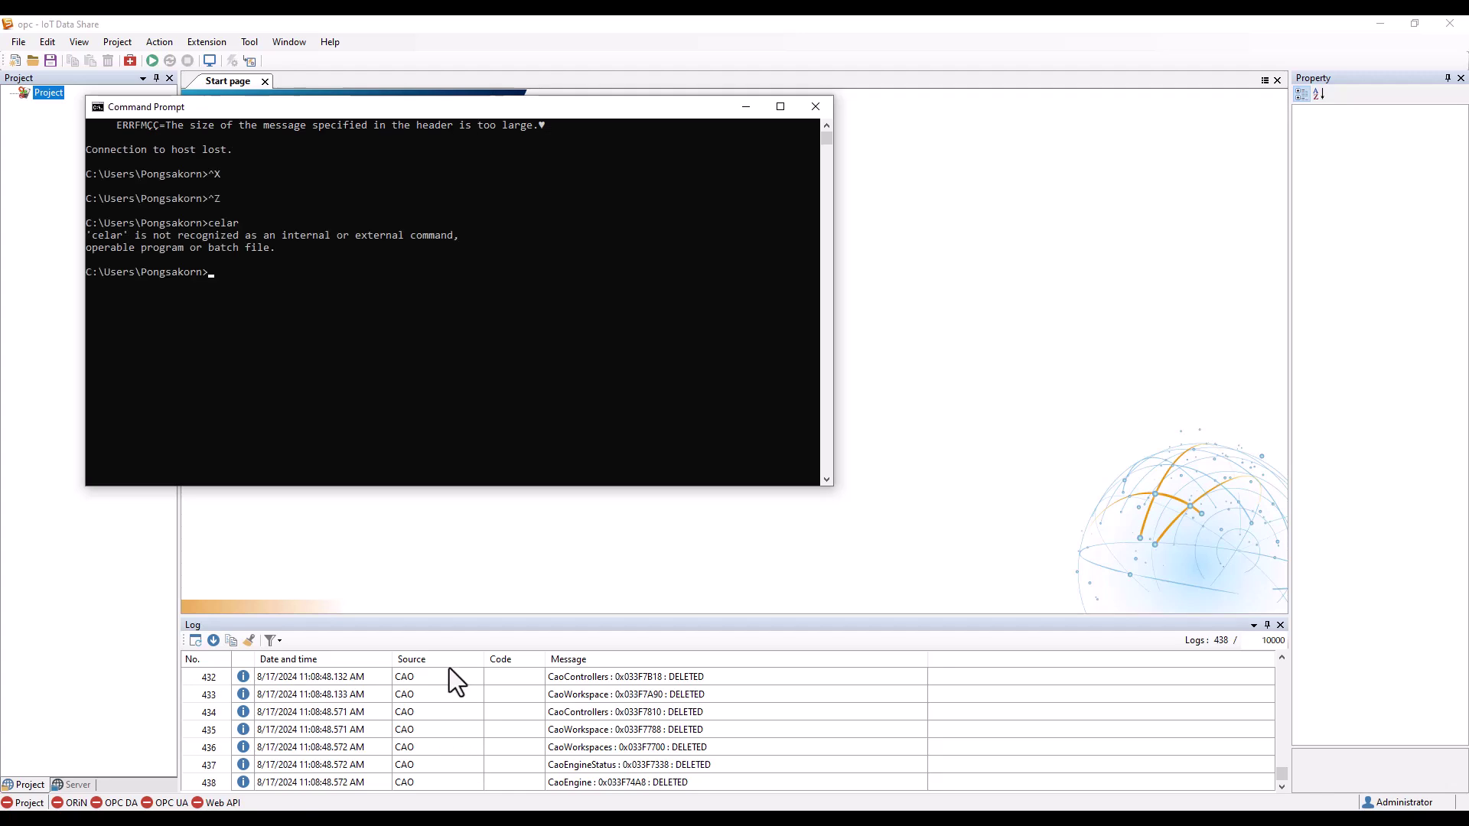
- Clear the Command Prompt screen and minimize its window
text(cls)
key(Return)
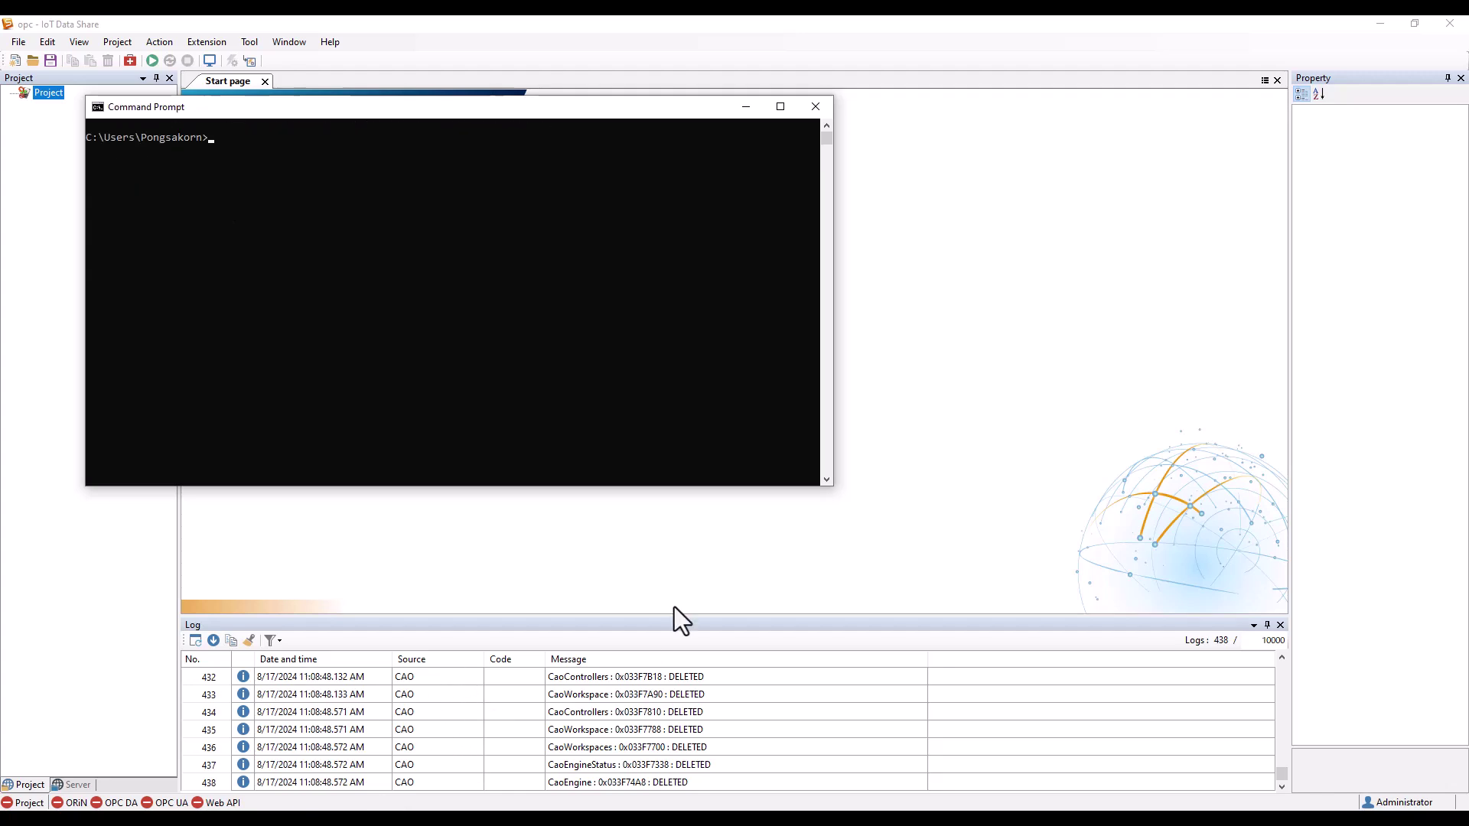
click(746, 107)
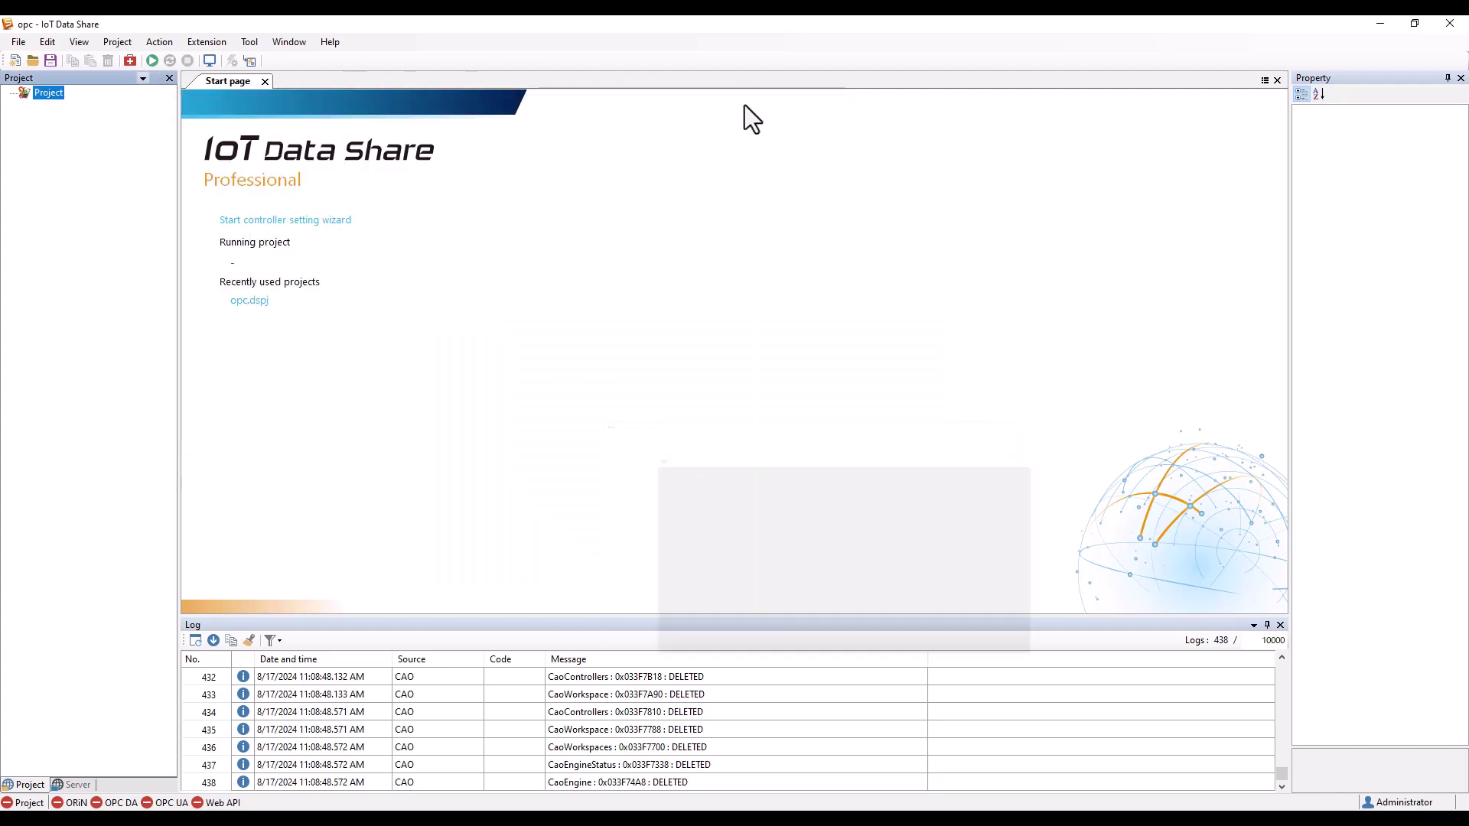
- Start the controller setting wizard for the project and choose the Gateway destination OPC UA server device (Gateway for OPC UA)
right_click(57, 95)
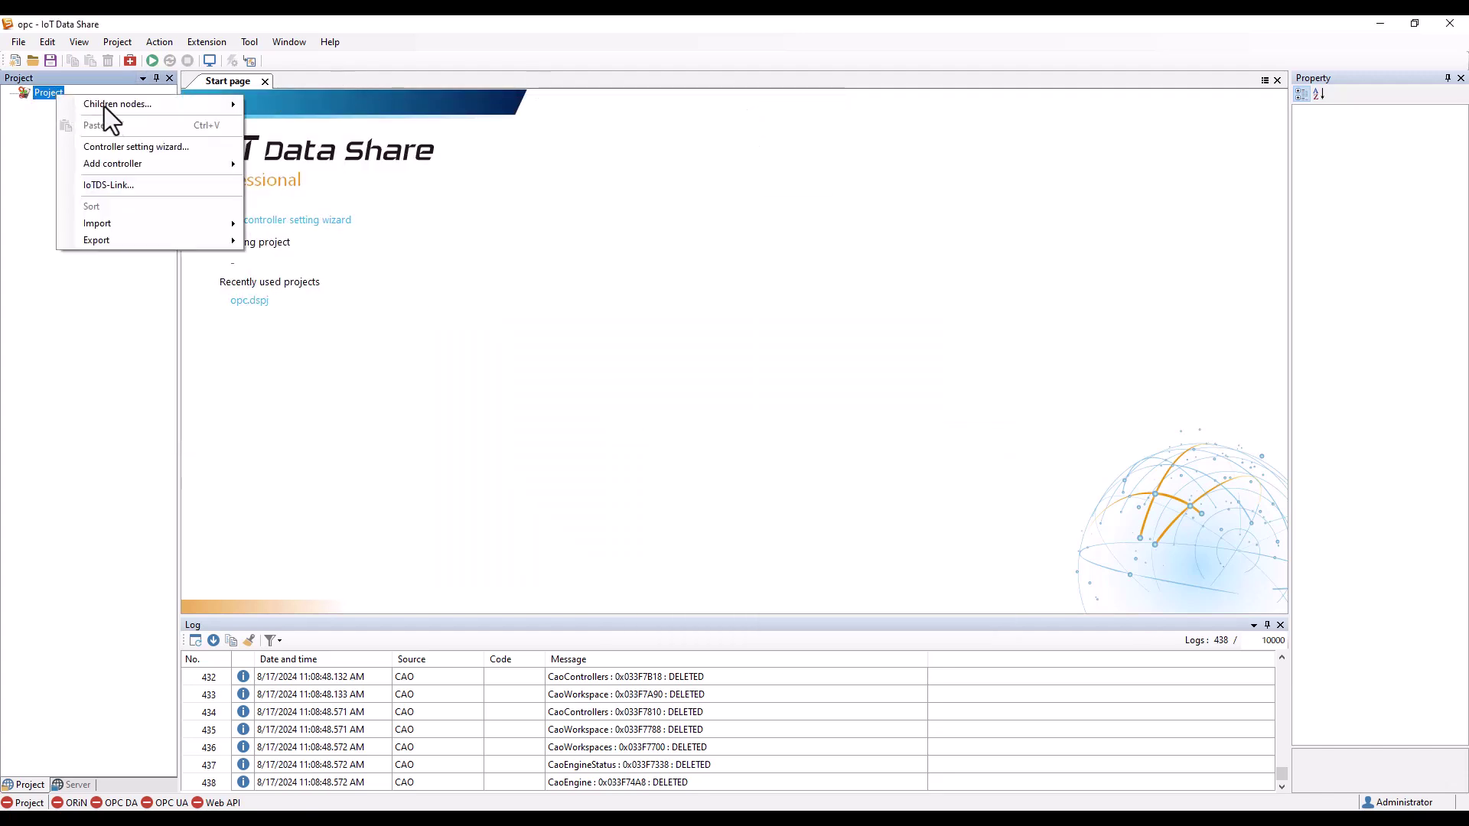
click(131, 148)
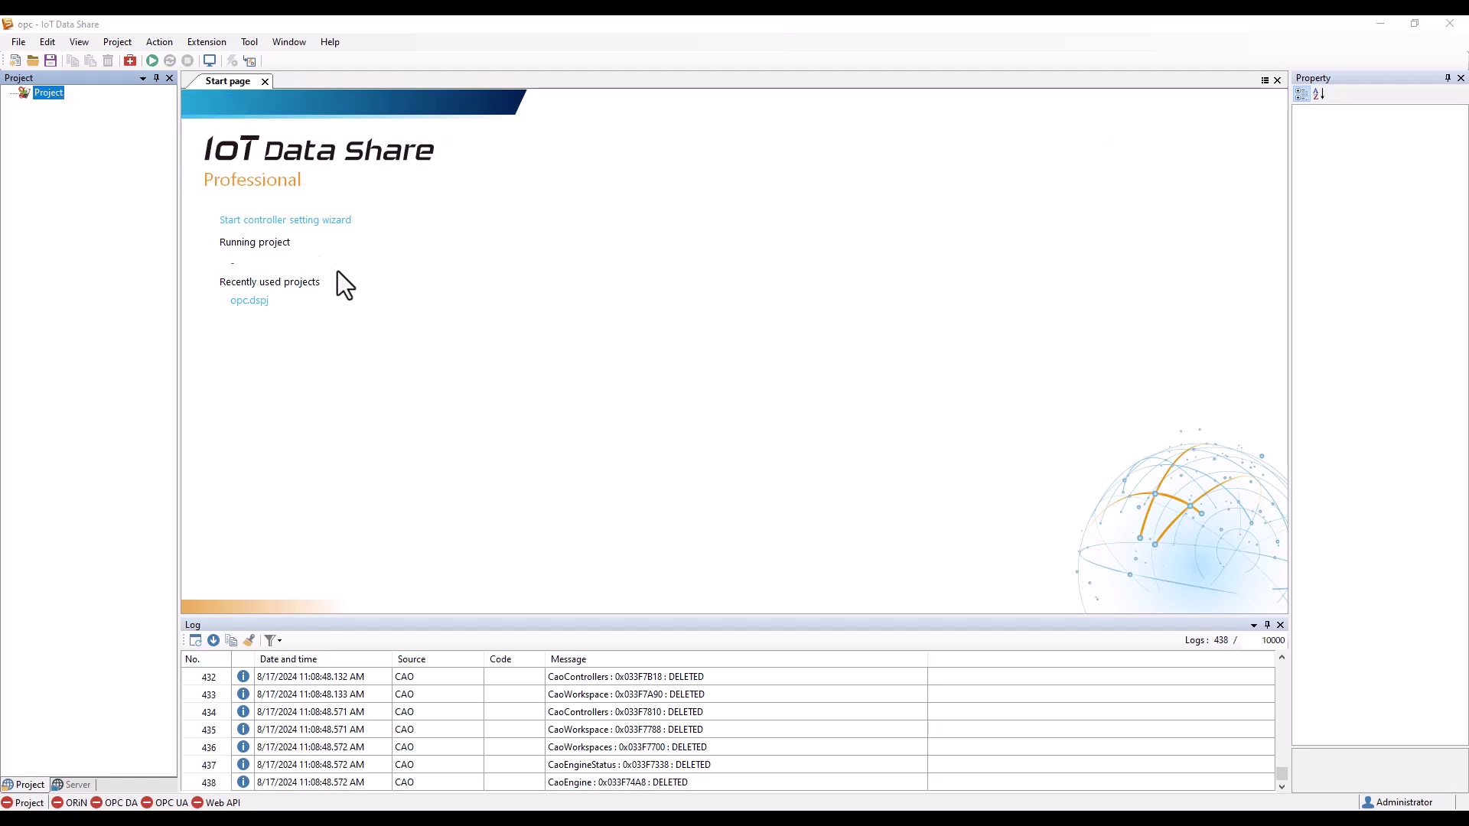
click(437, 243)
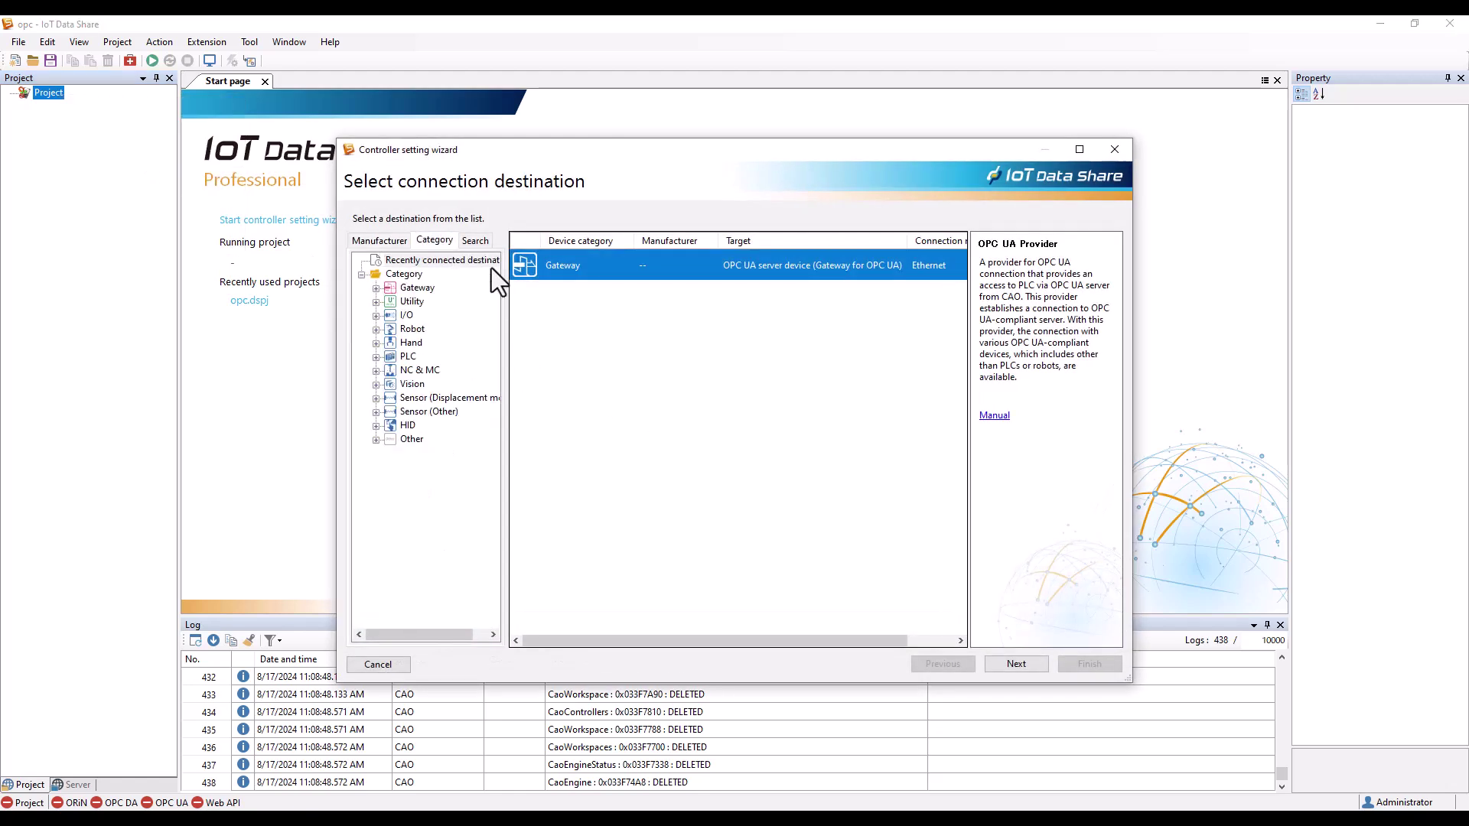
click(419, 290)
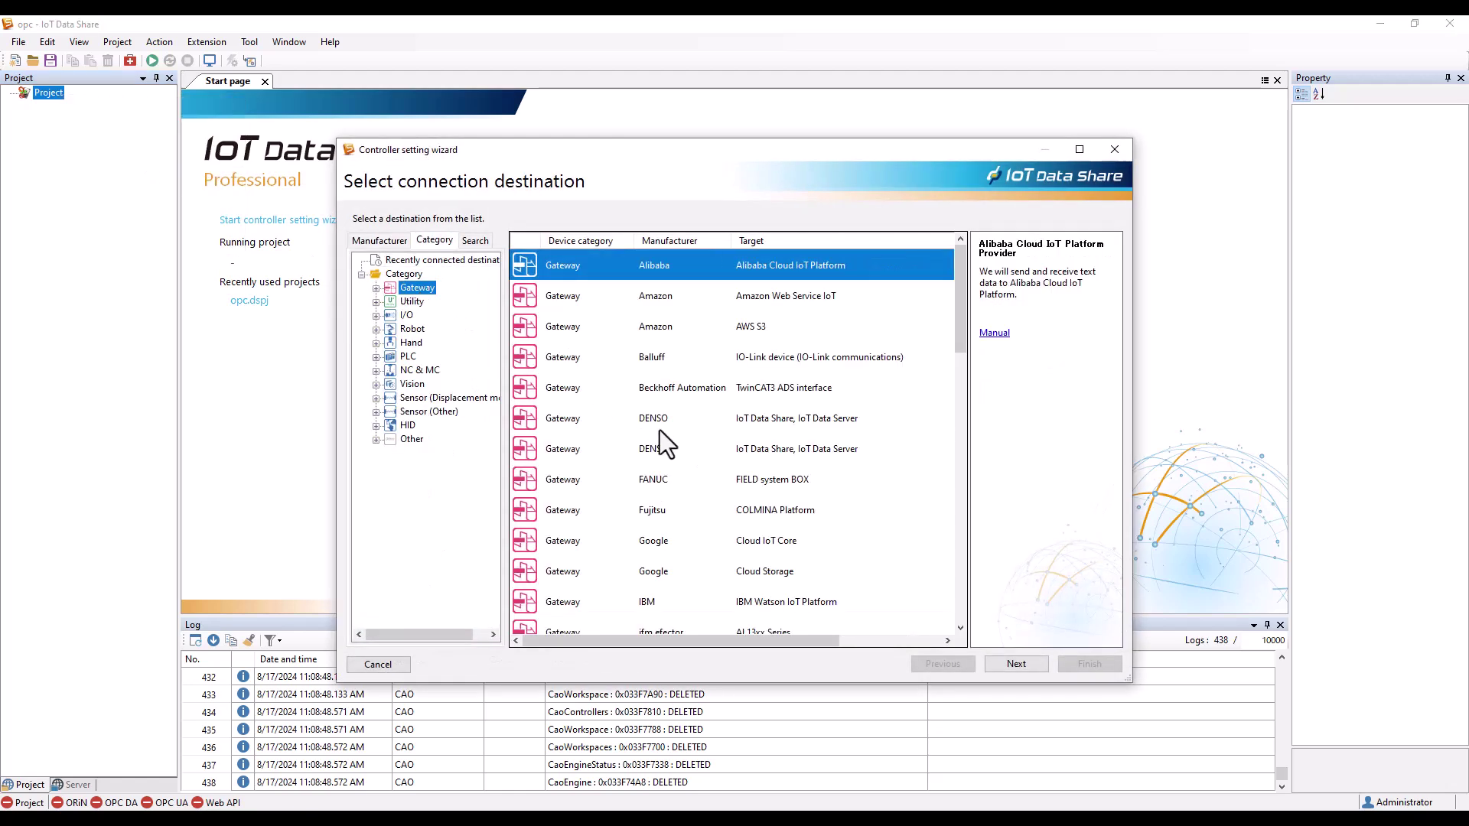
scroll(746, 522, down, 10)
scroll(746, 528, down, 2)
scroll(746, 528, up, 2)
scroll(746, 528, down, 1)
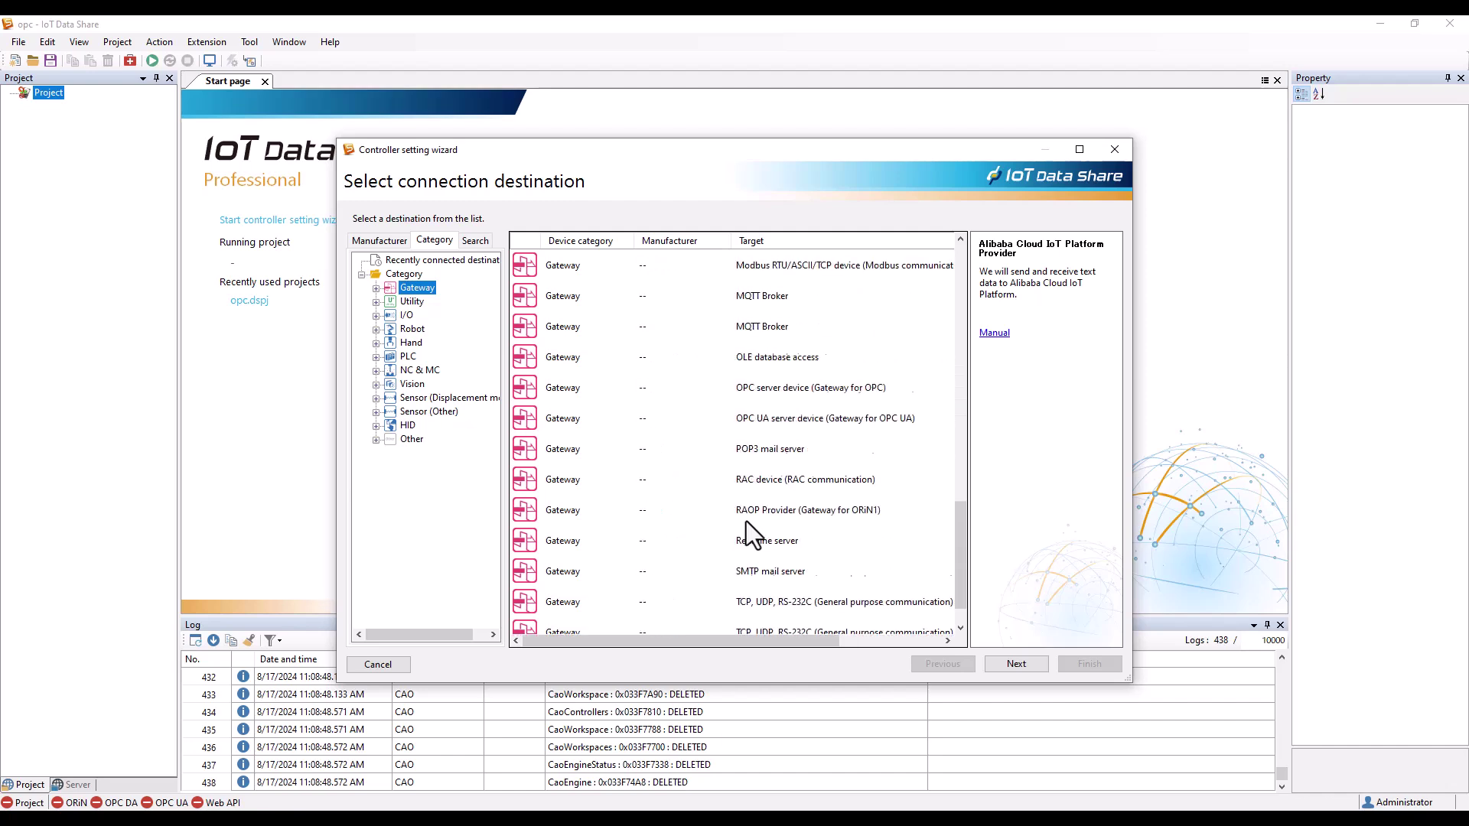
scroll(747, 533, down, 1)
scroll(746, 523, up, 1)
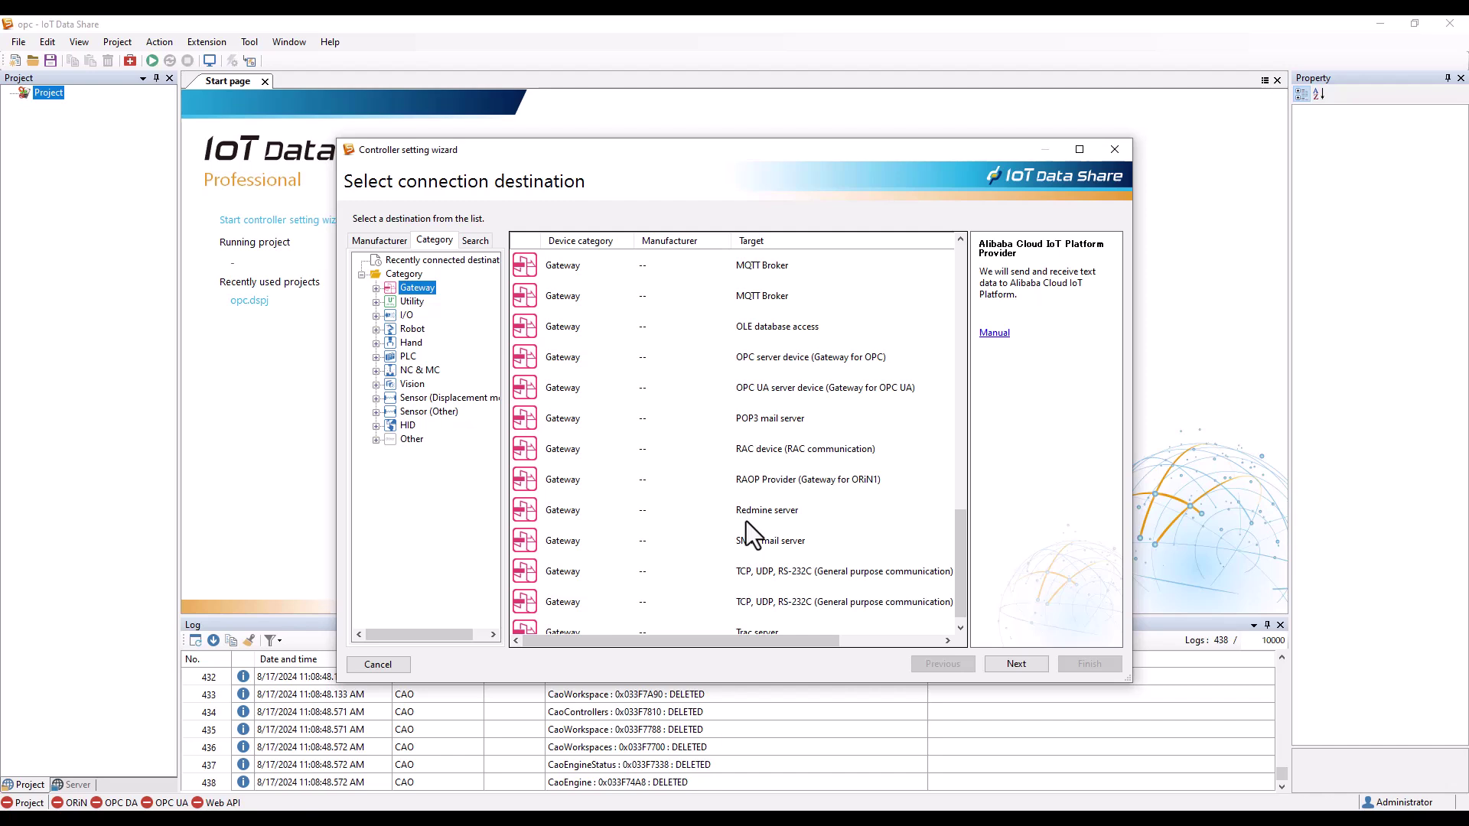
double_click(747, 400)
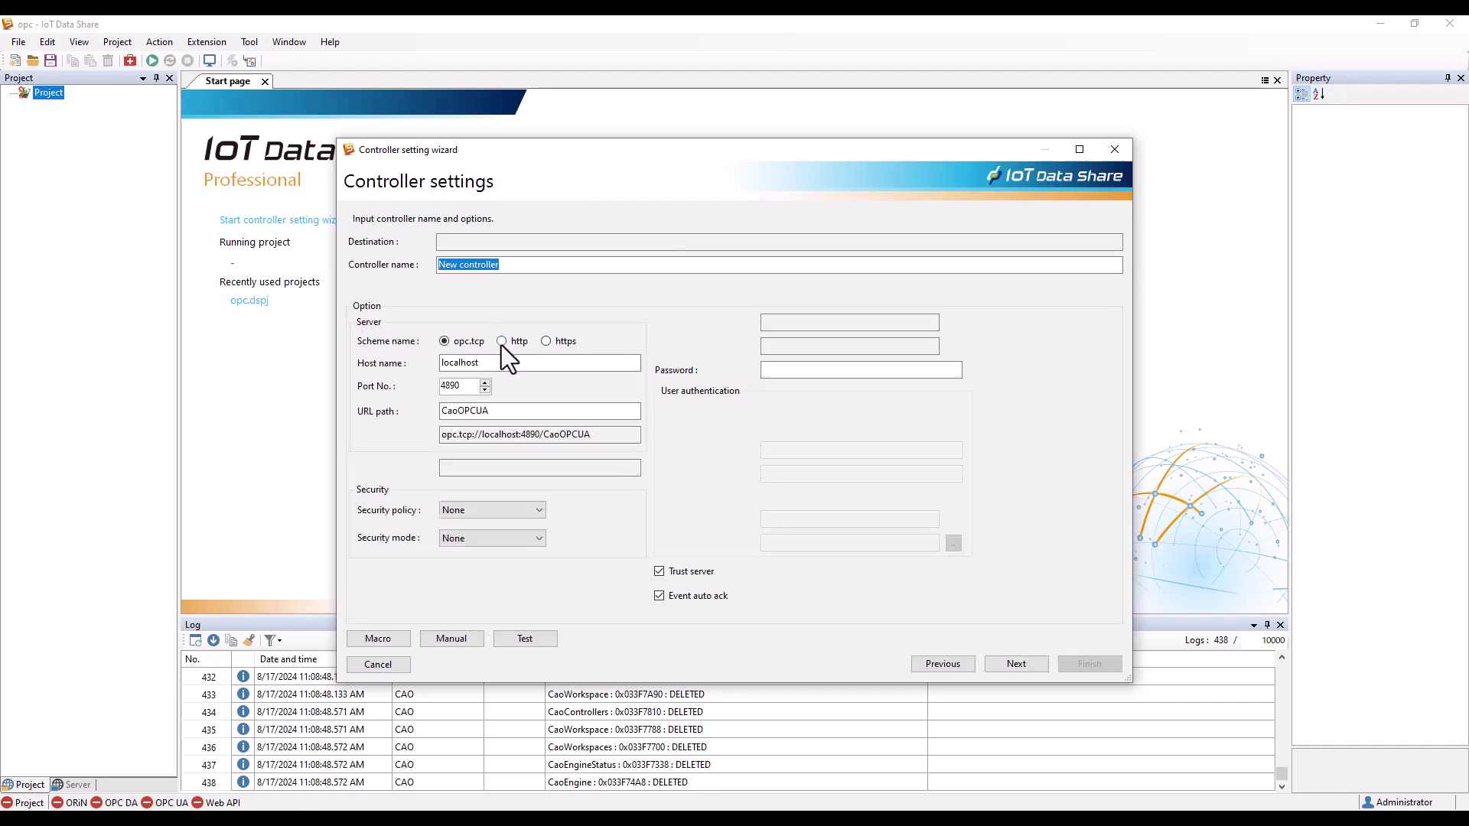
- Set the controller's server host name to 192.168.1.201 and its port number to 49320
double_click(498, 363)
text(192.1)
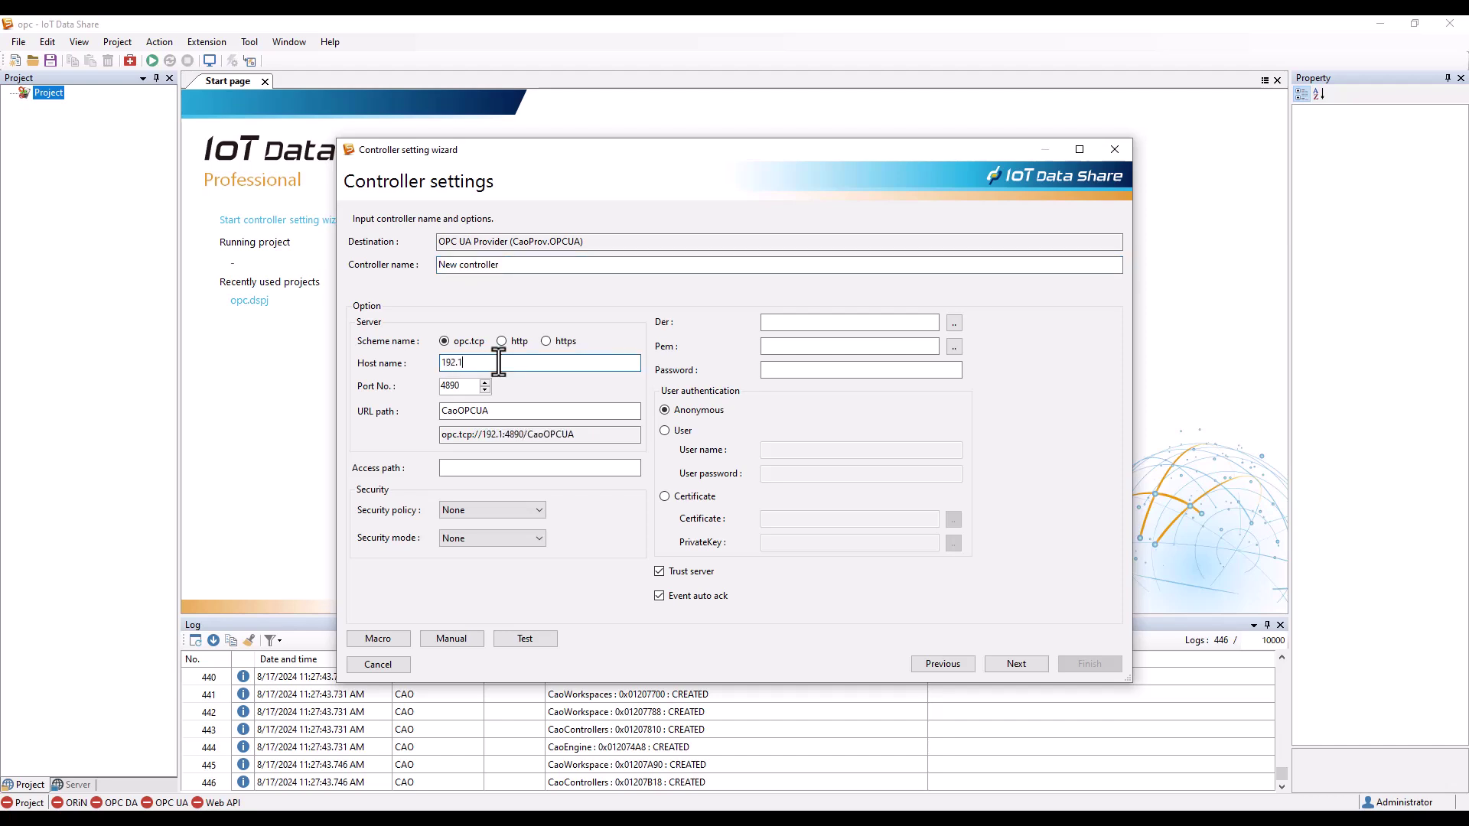
text(68.1.201)
double_click(459, 386)
text(4)
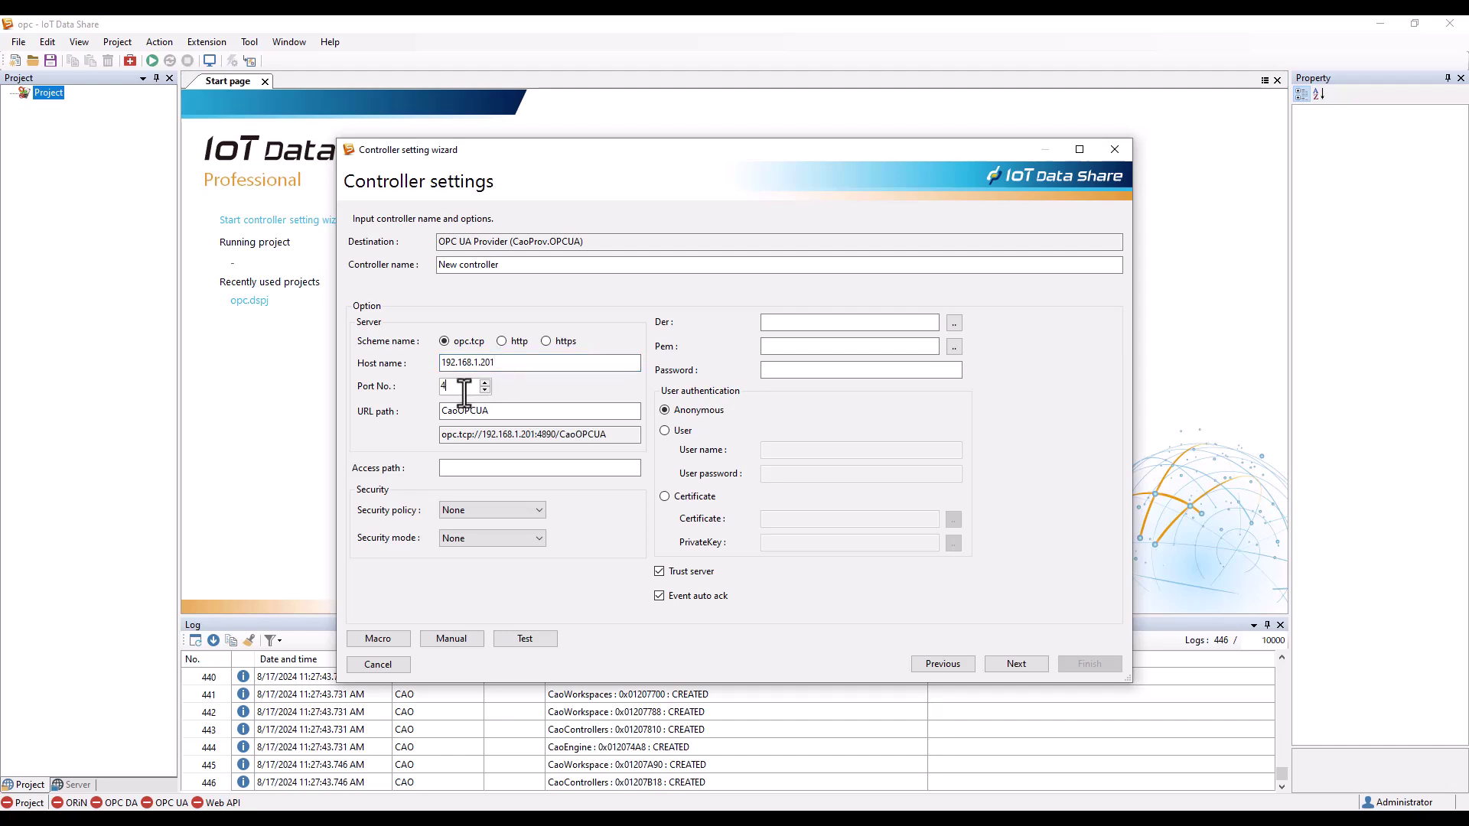
text(9320)
key(Tab)
- Delete the default URL path so the server address has no path
click(498, 410)
key(BackSpace)
key(BackSpace)
key(BackSpace)
key(BackSpace)
key(BackSpace)
key(BackSpace)
key(BackSpace)
key(BackSpace)
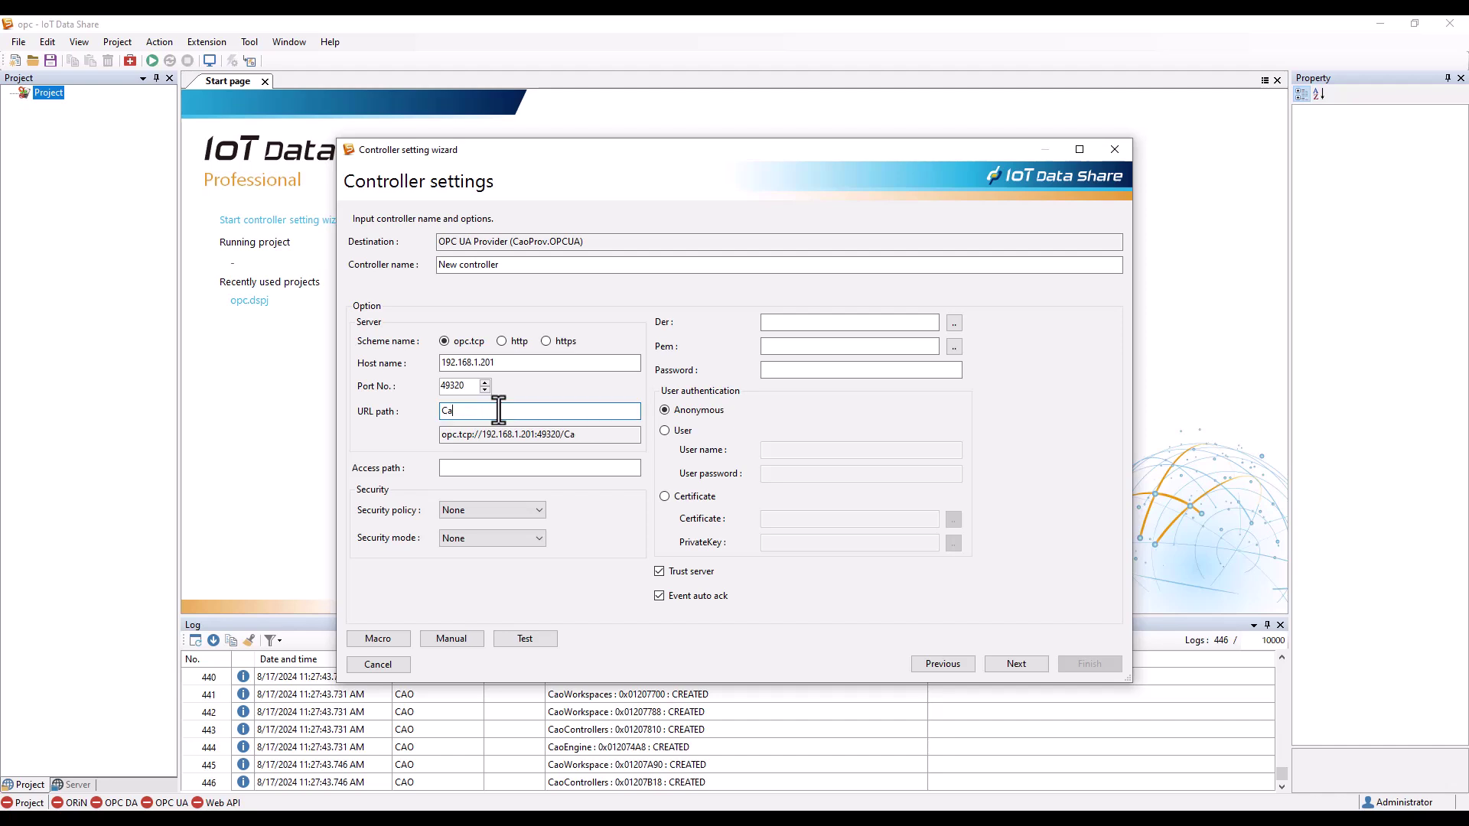
- Set the security policy to Basic256 and the security mode to SignAndEncrypt, and test the connection
click(505, 509)
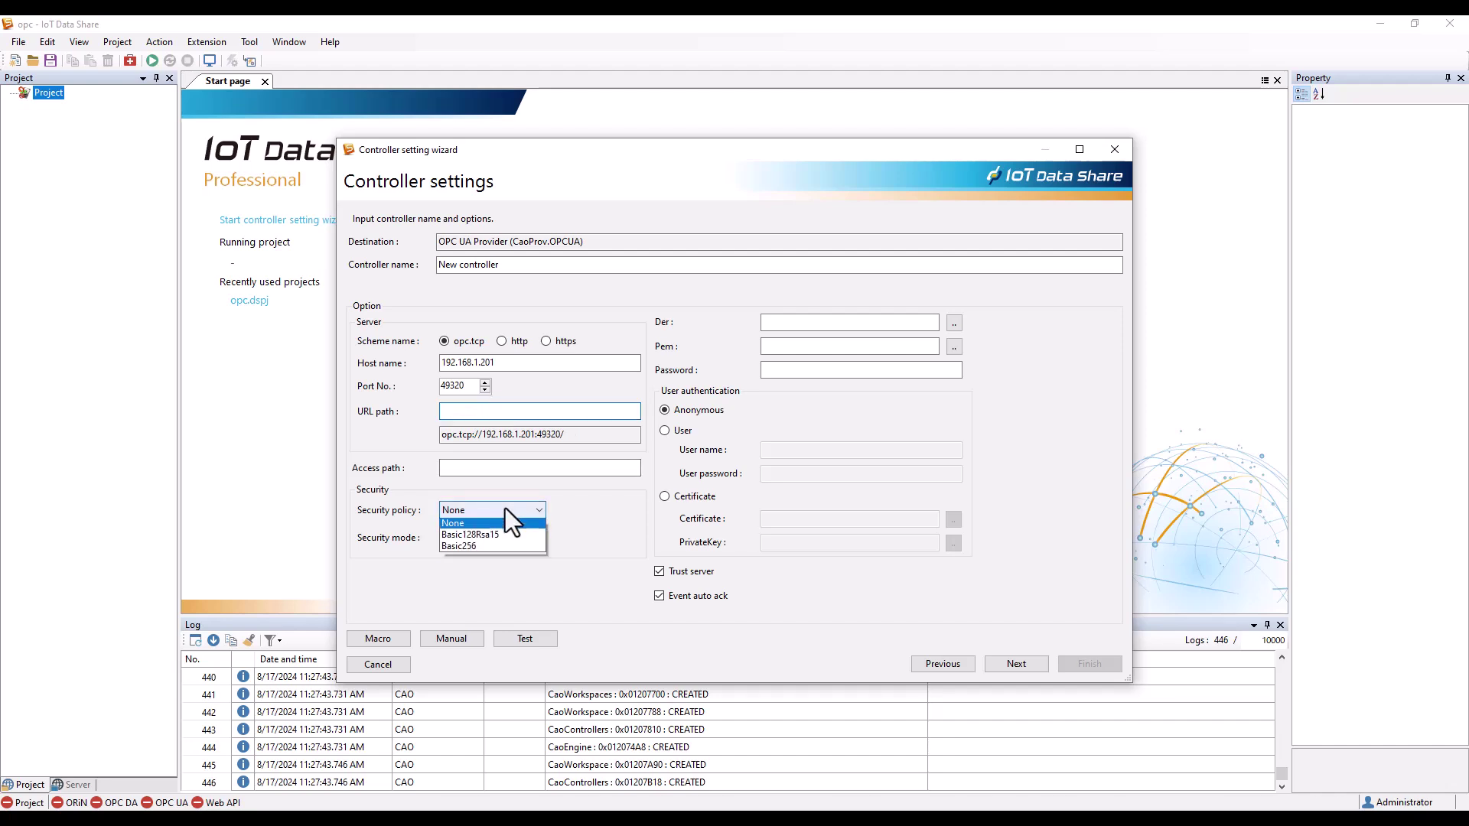
click(485, 549)
click(473, 538)
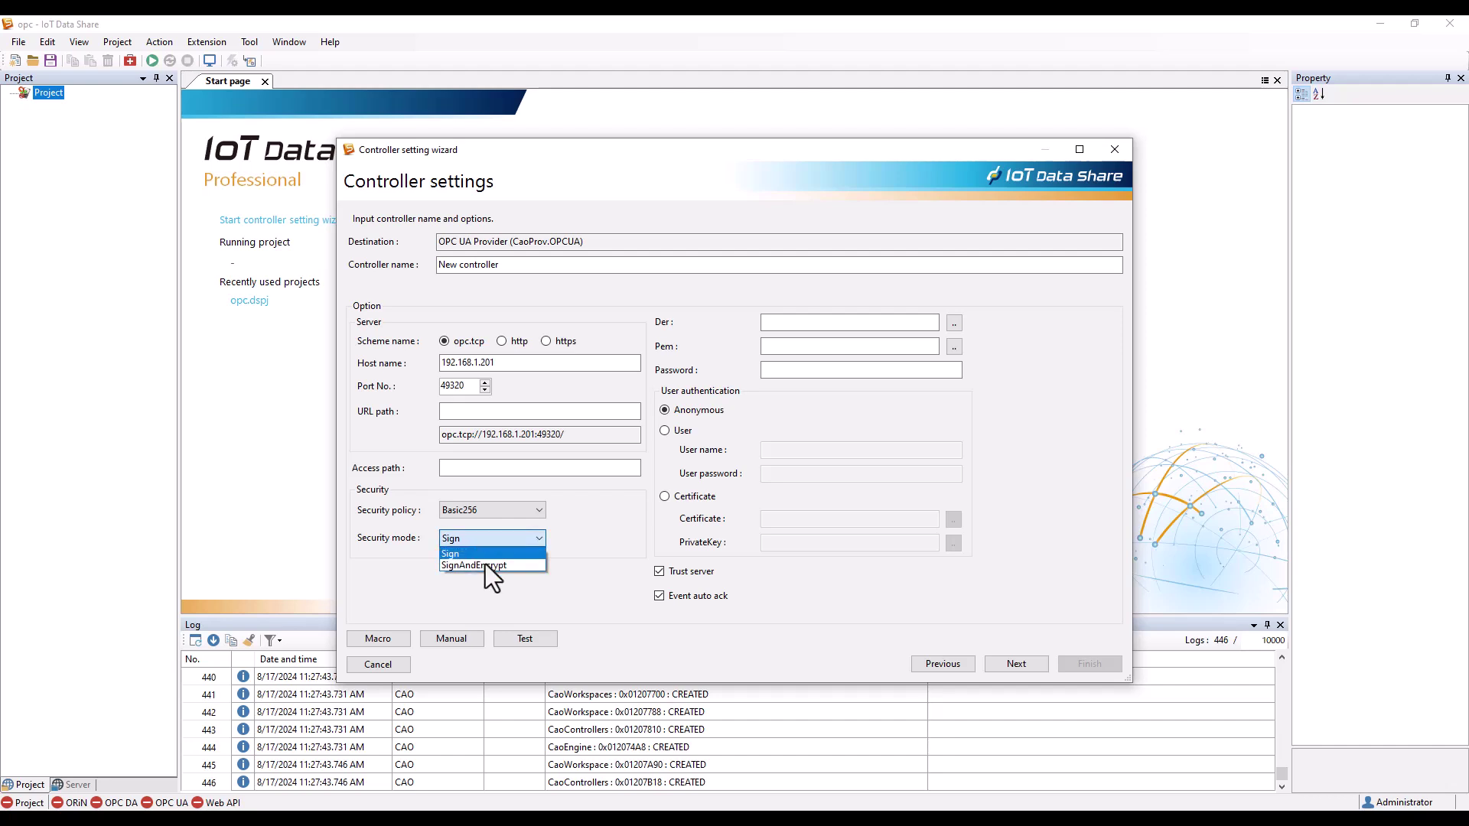
click(484, 566)
click(525, 638)
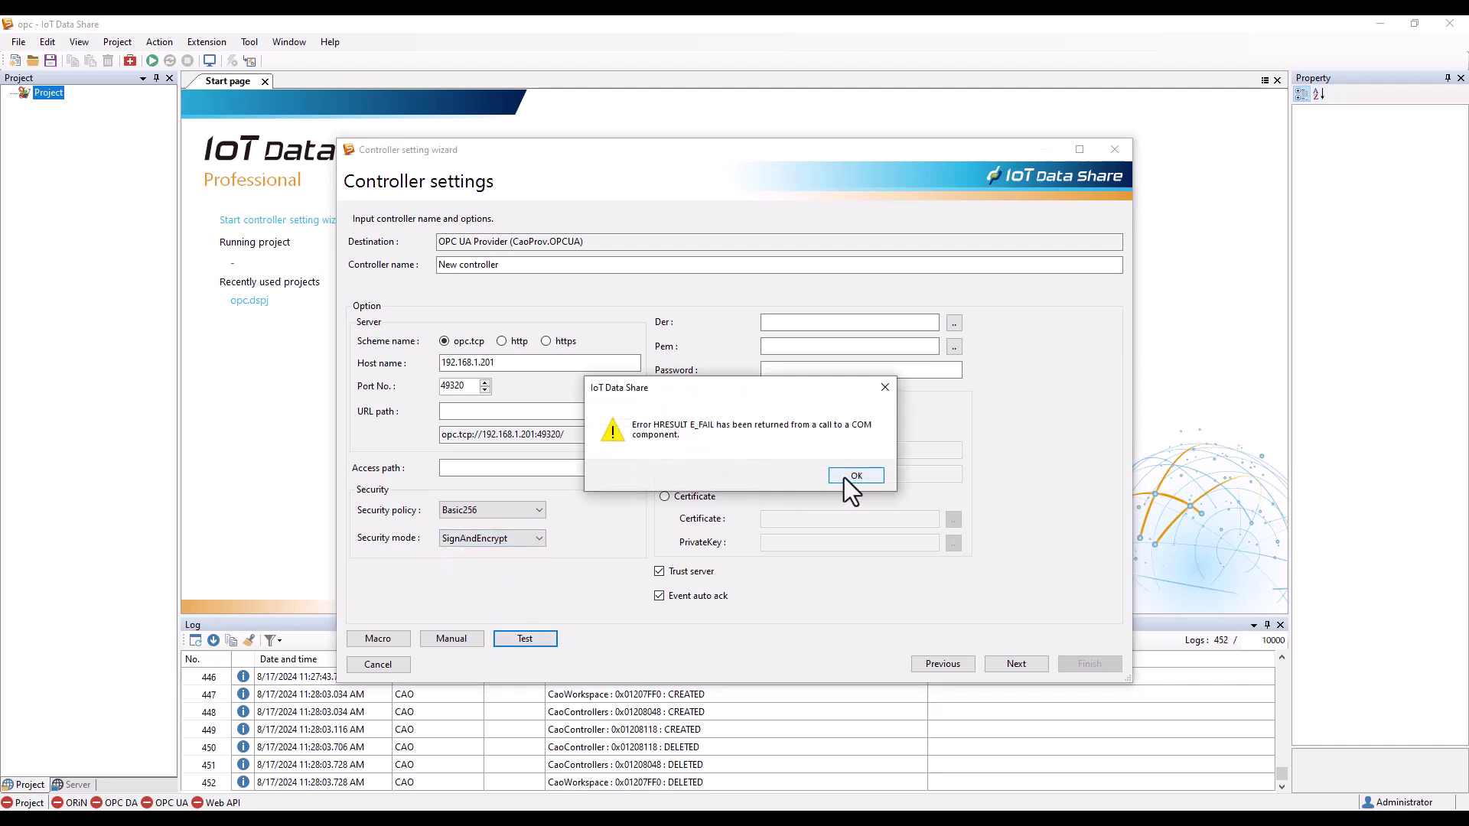
click(845, 476)
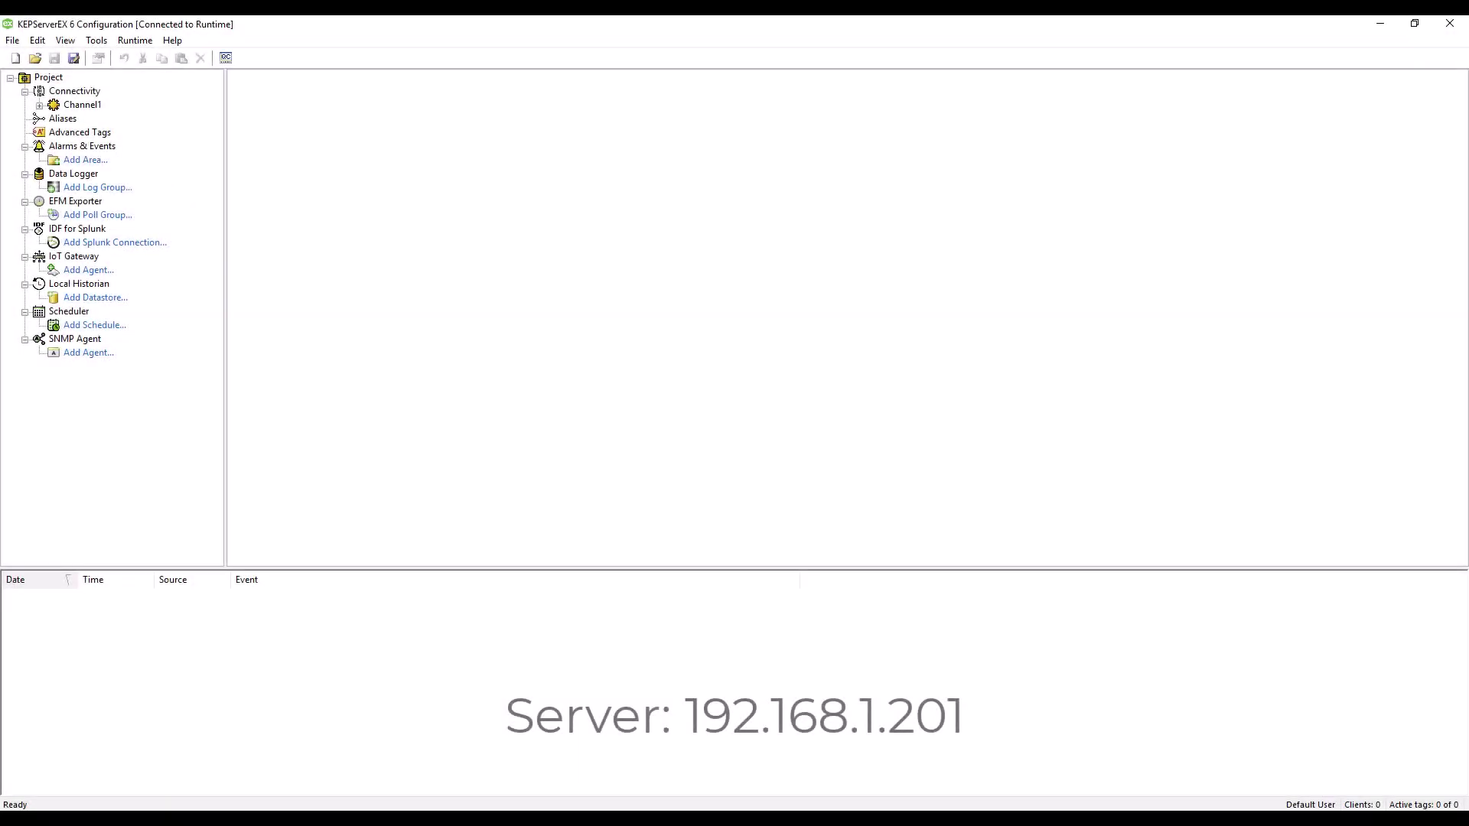
- Switch to KEPServerEX on the server PC and open the OPC UA Configuration Manager
click(1280, 807)
right_click(1303, 799)
key(Up)
key(Up)
key(Up)
key(Up)
key(Up)
key(Return)
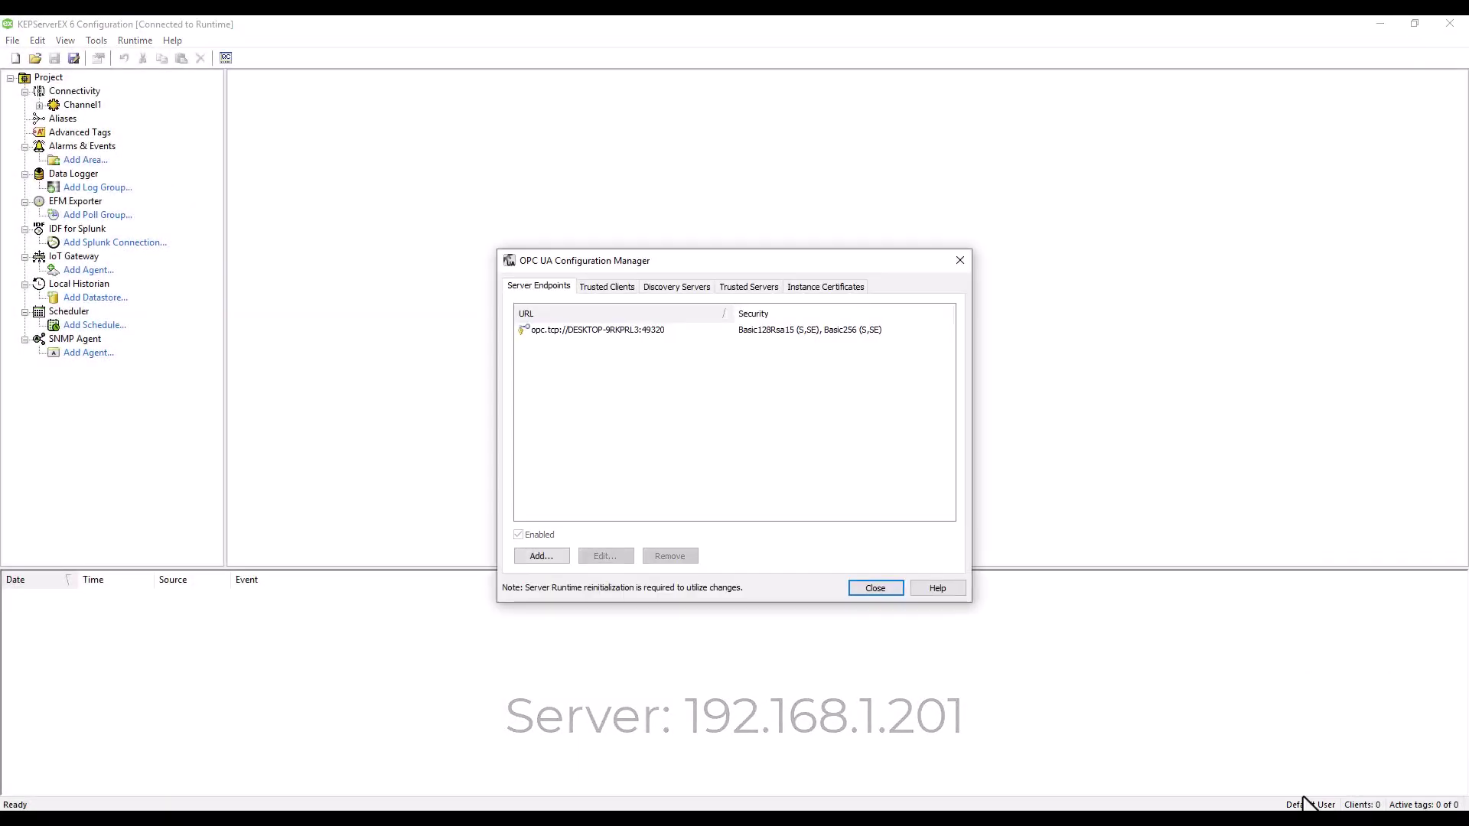
- Trust the ORiN2 Opc Ua Provider certificate among the trusted clients and close the configuration manager
key(ctrl+Tab)
key(Down)
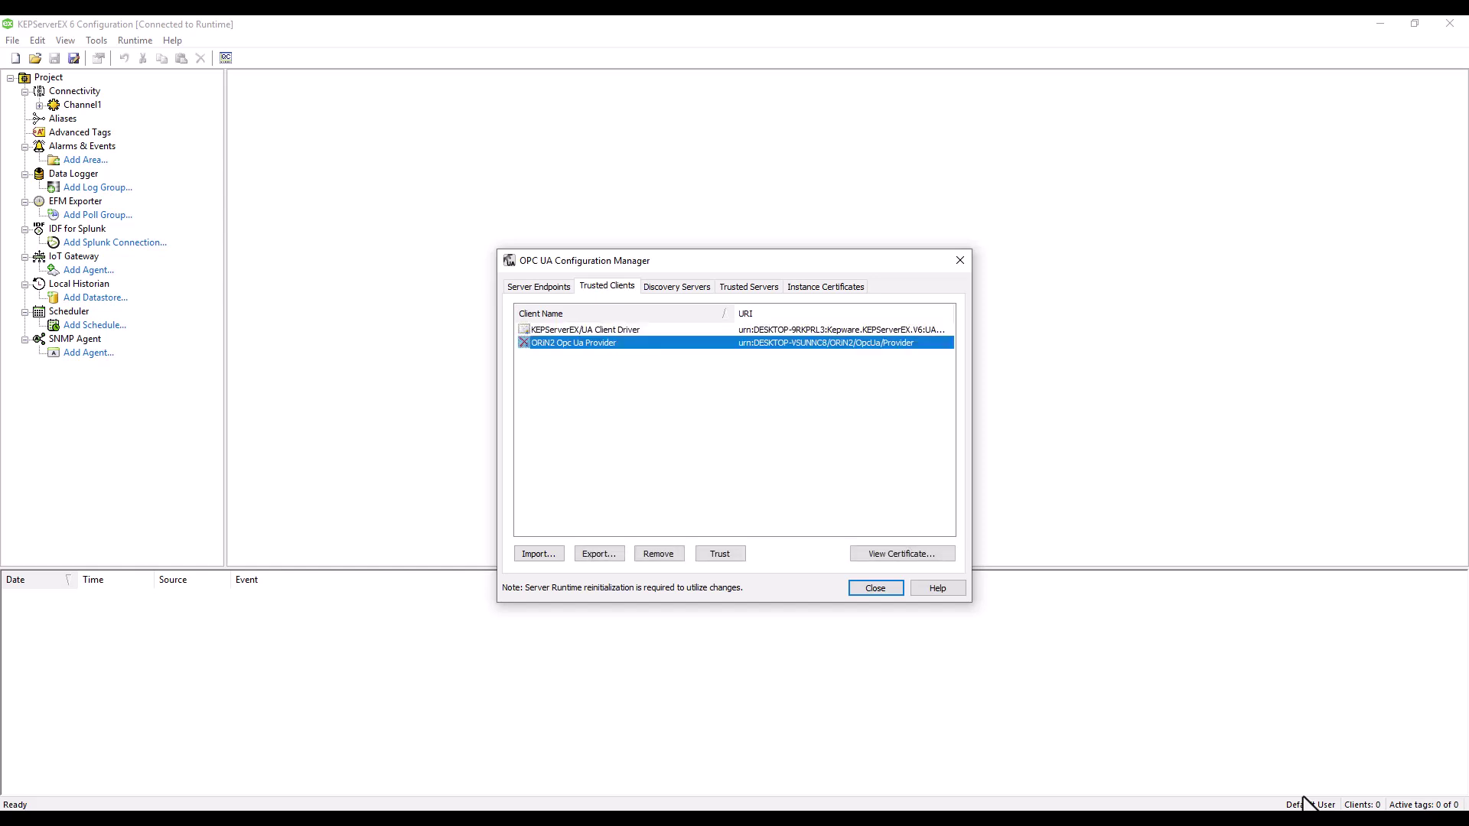
key(Tab)
key(Tab)
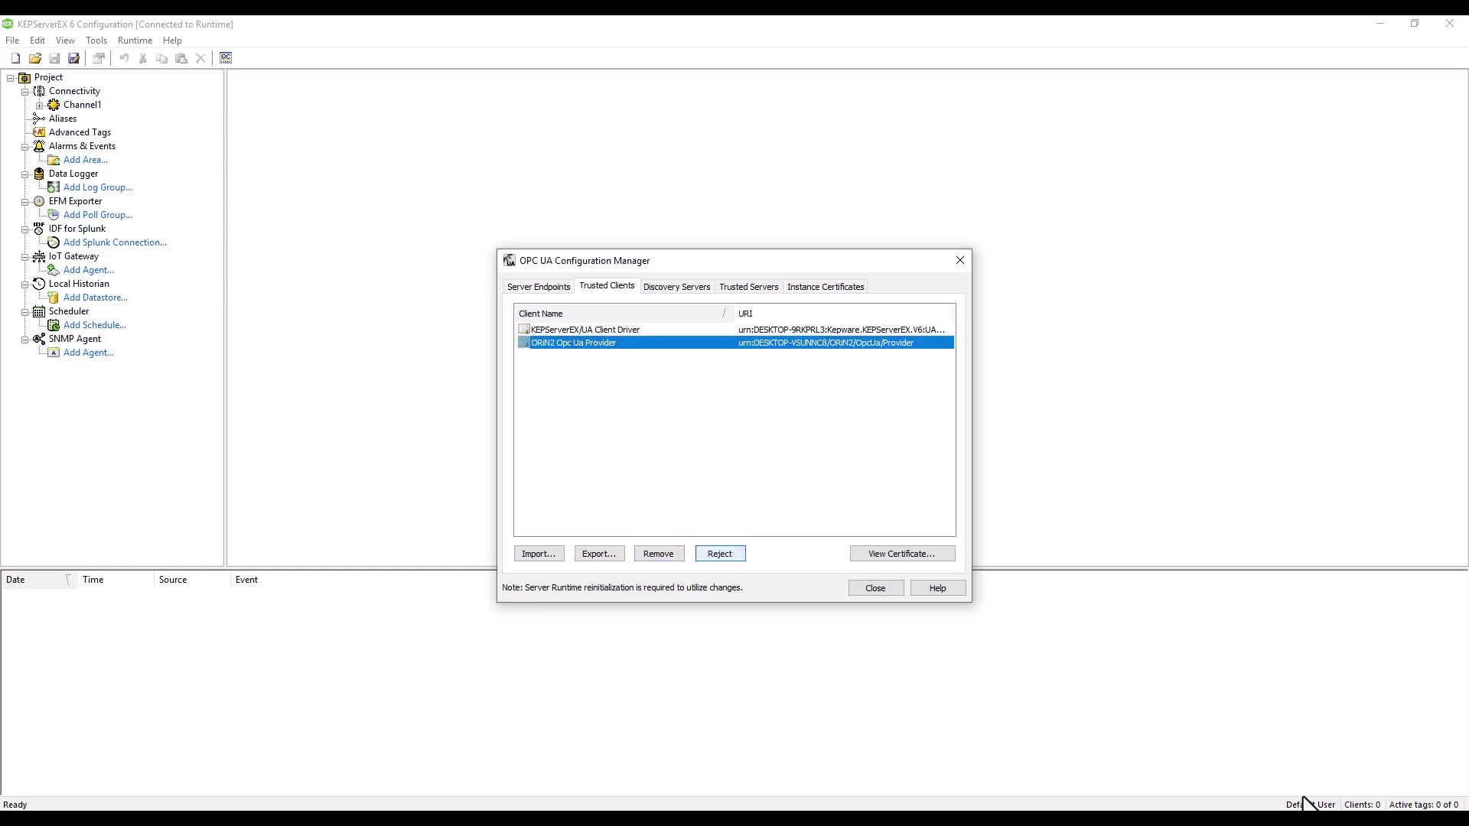
key(space)
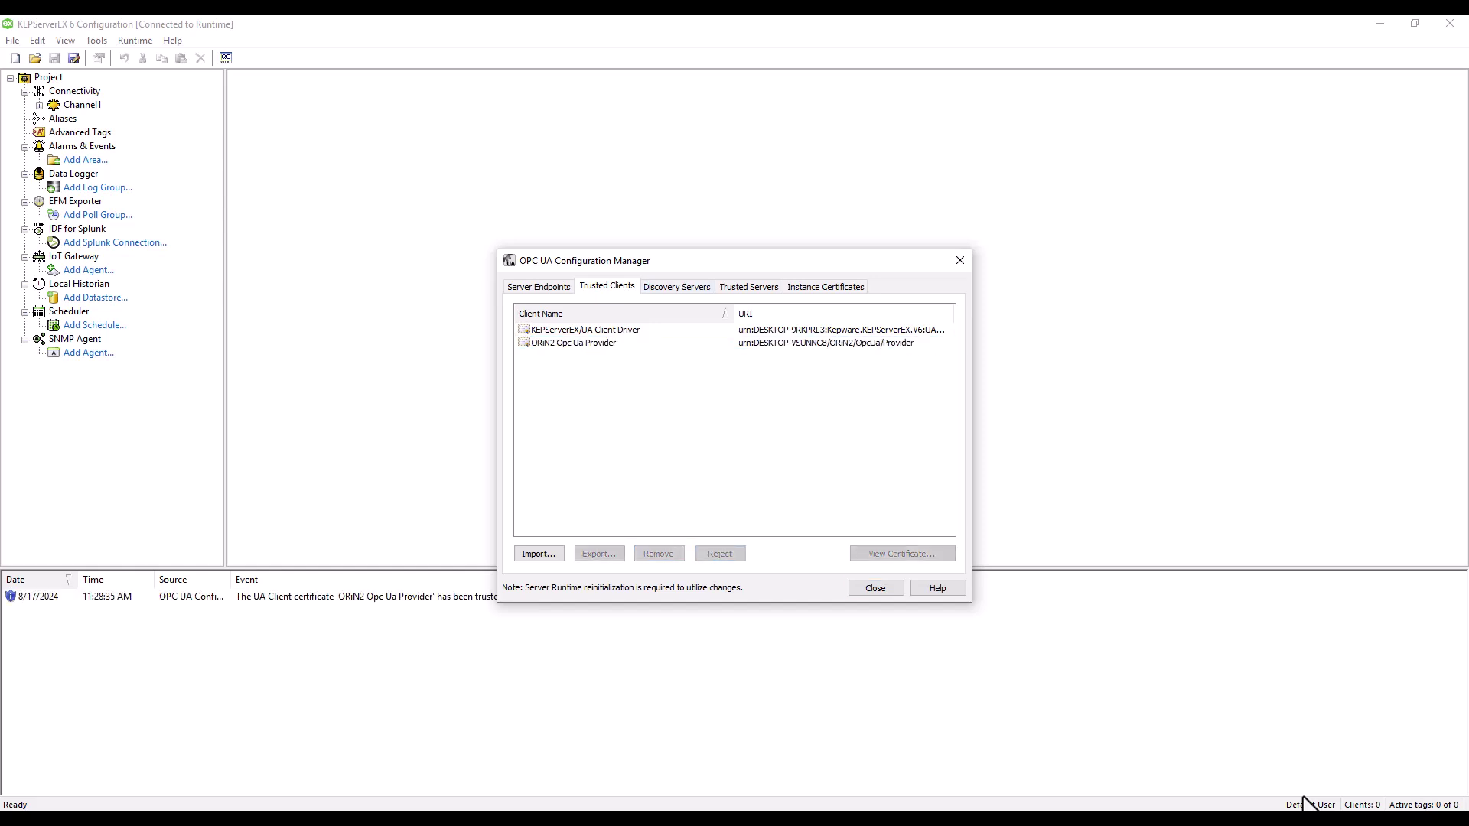
key(Right)
key(Left)
key(Tab)
key(Tab)
key(space)
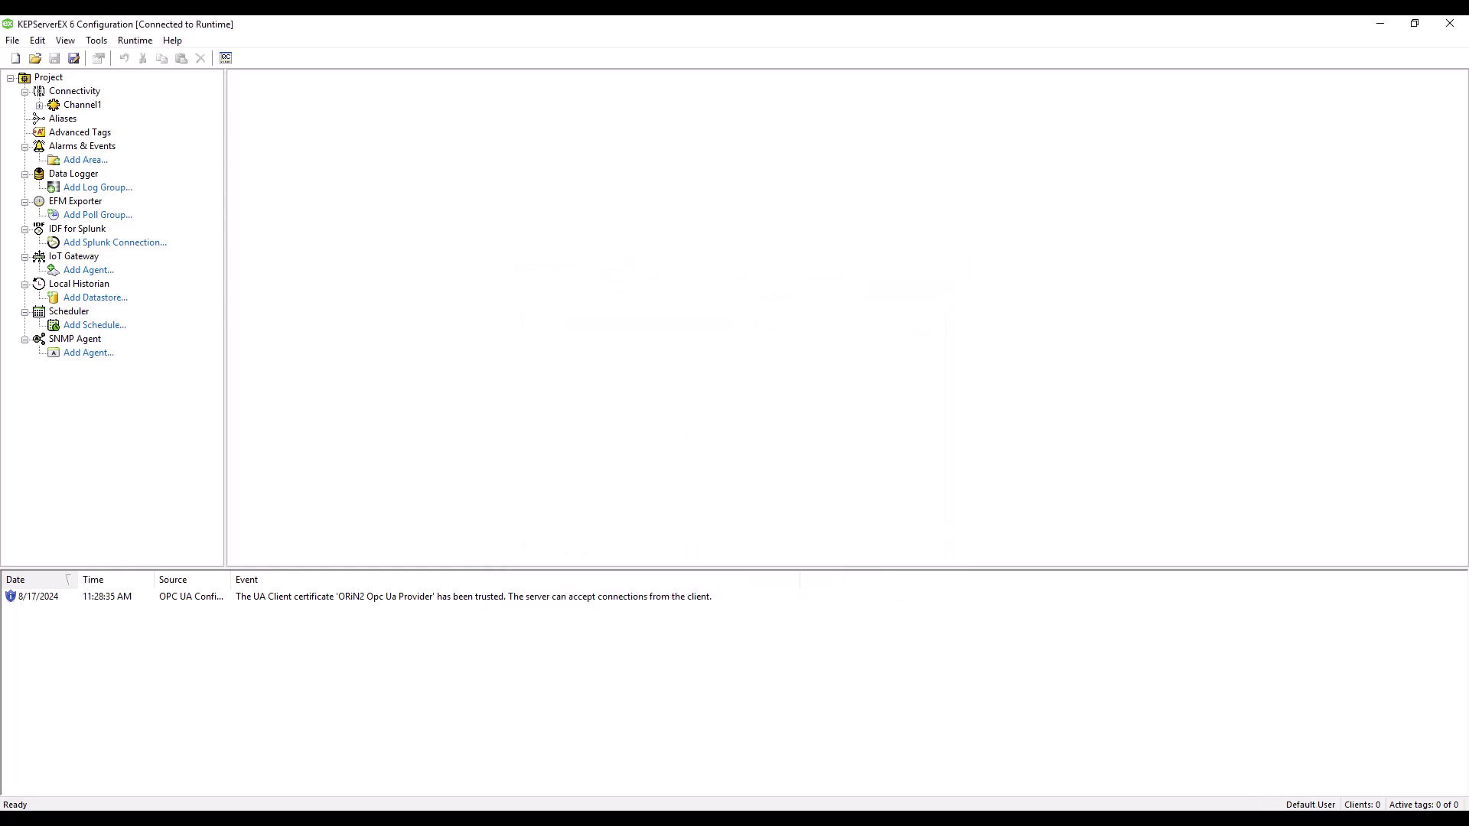
- Open the KEPServerEX Settings to reach the User Manager
click(1287, 819)
right_click(1305, 796)
key(Up)
key(Up)
key(Up)
key(Up)
key(Up)
key(Up)
key(Down)
key(Down)
key(Up)
key(Up)
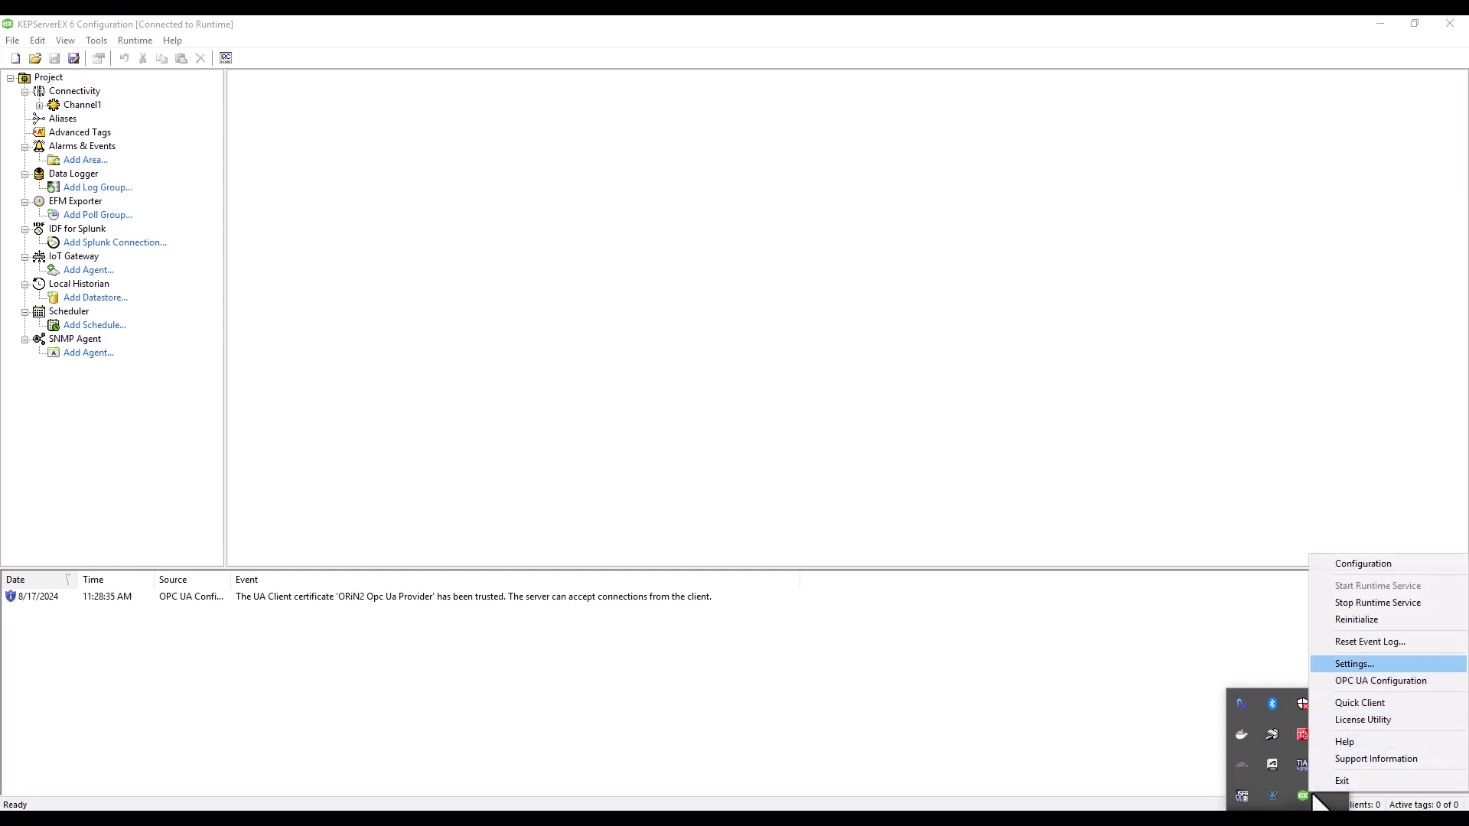
key(Return)
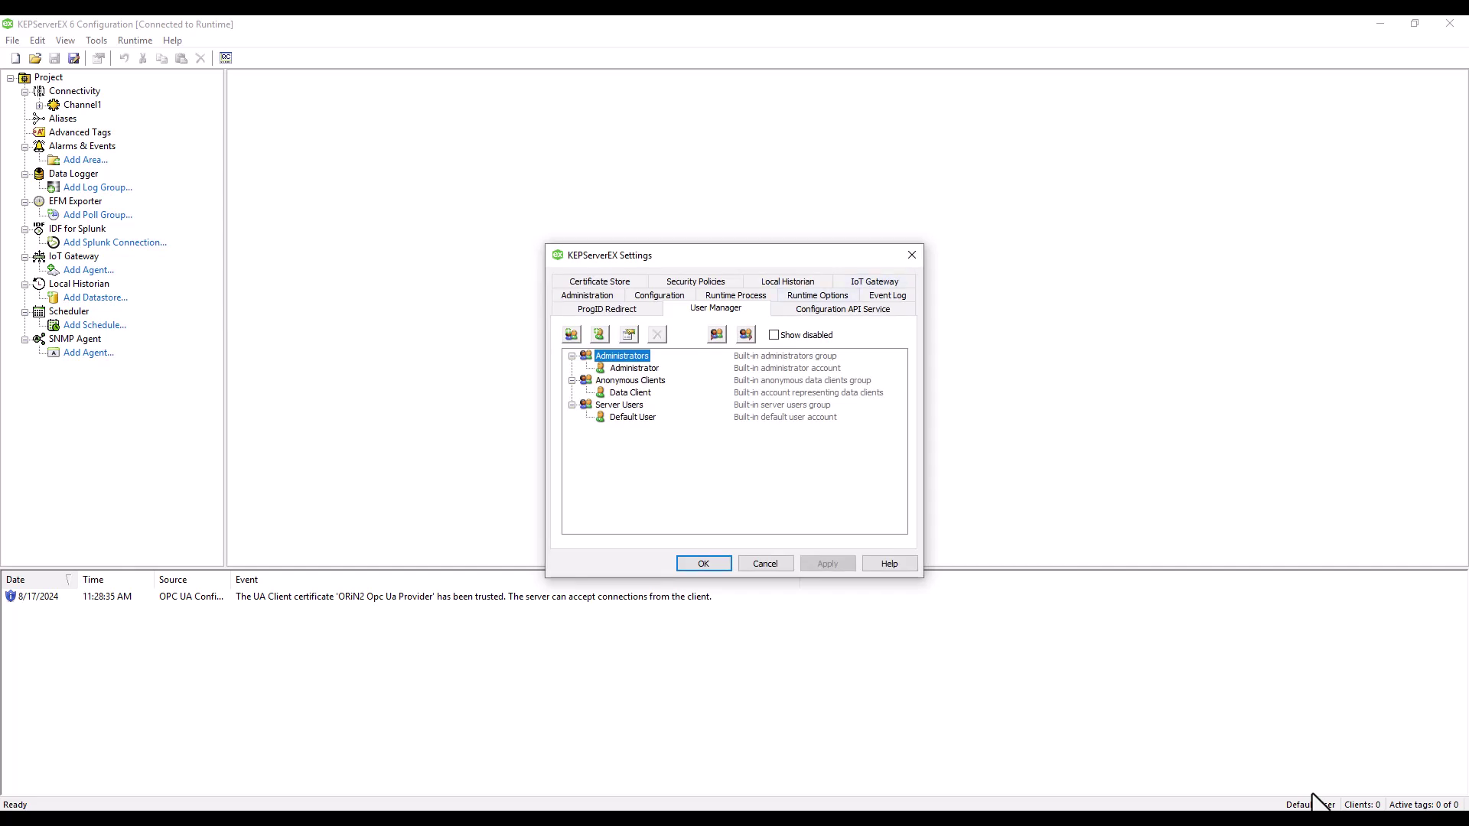
- Add a user named "user" without a password to the Administrators group and close the settings
click(600, 334)
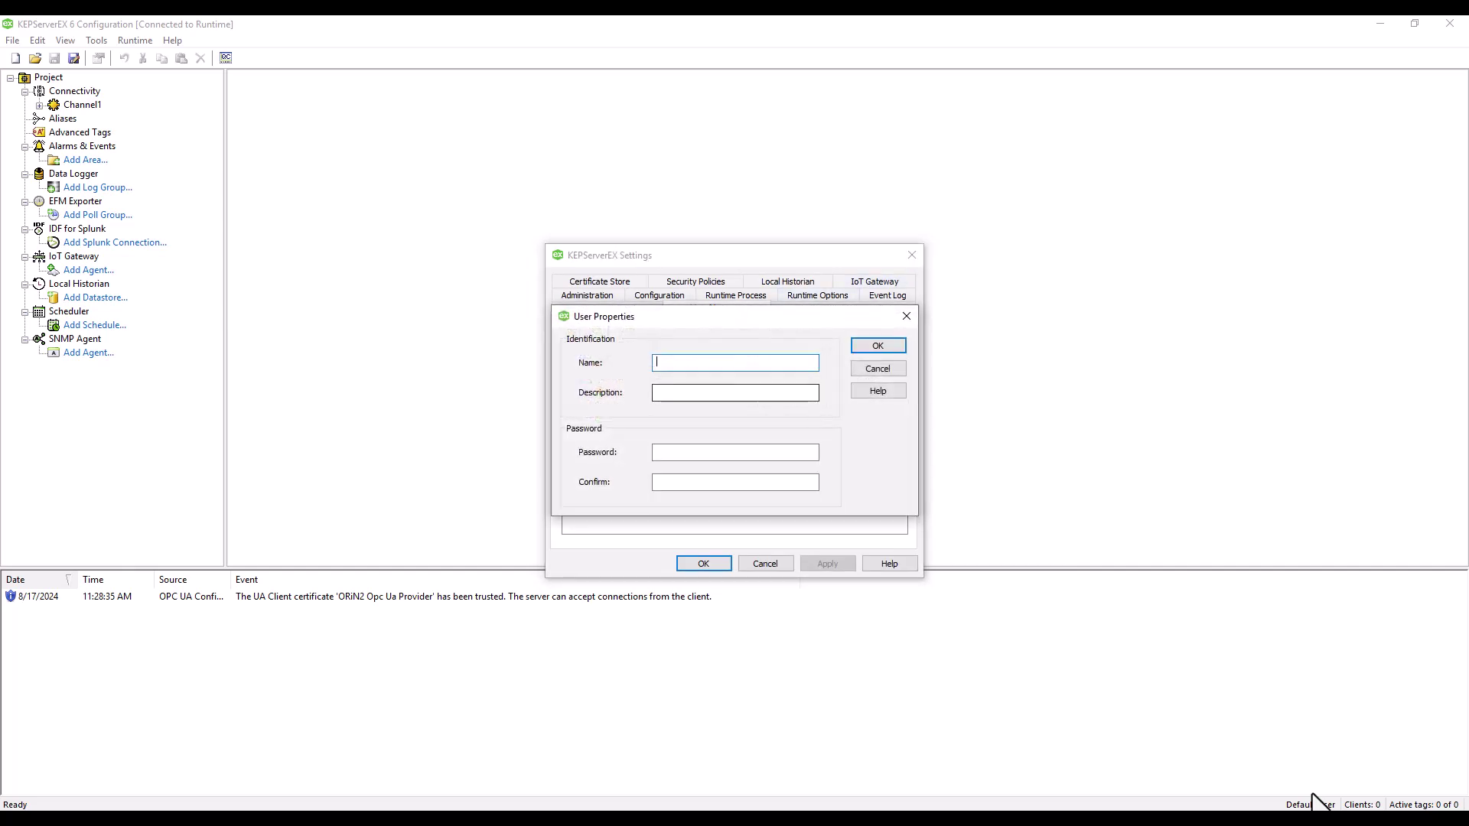
text(use)
key(Return)
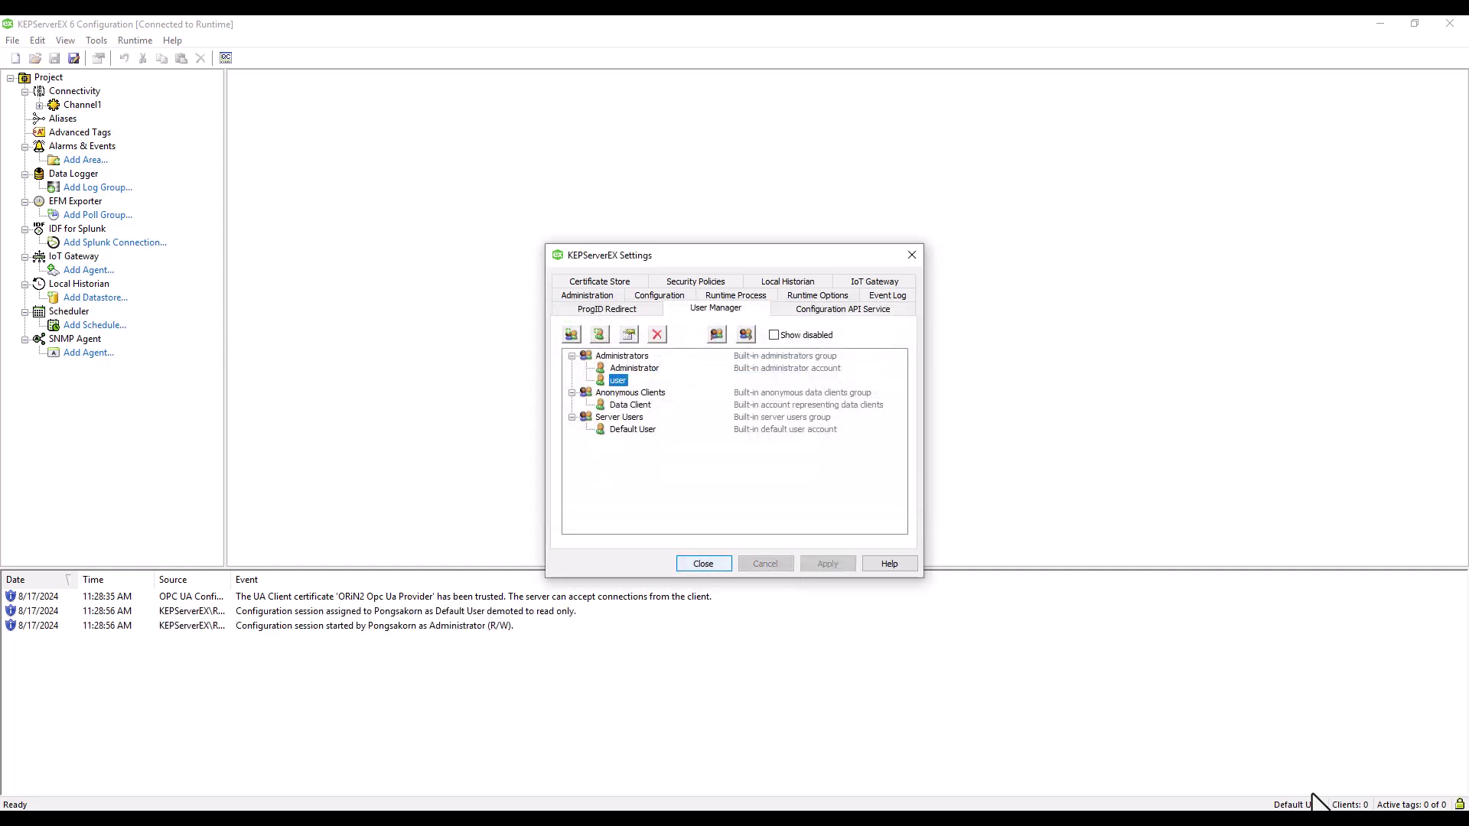
click(704, 564)
- Reinitialize the KEPServerEX runtime and reset the event log
click(140, 41)
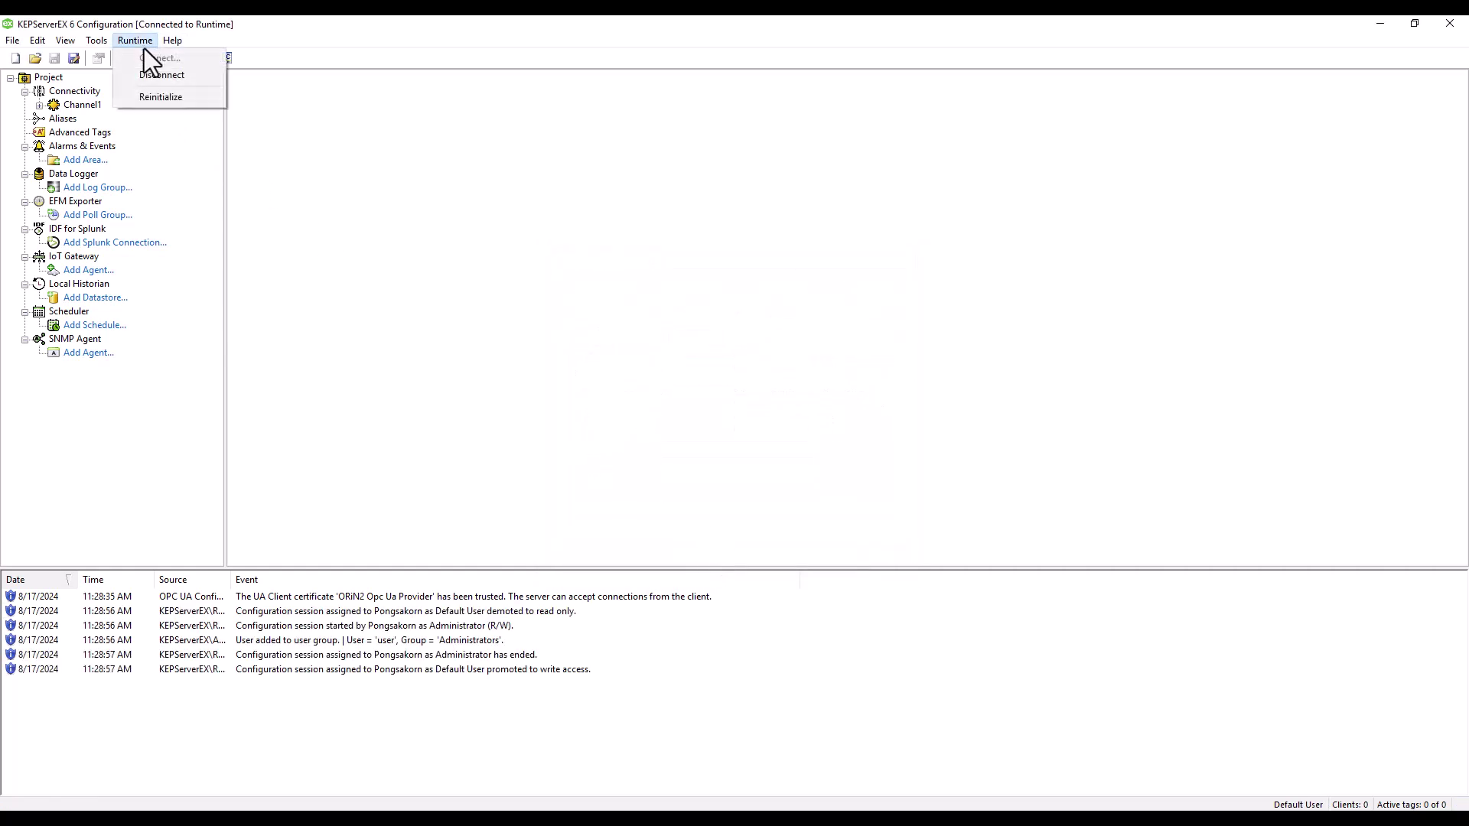
click(167, 95)
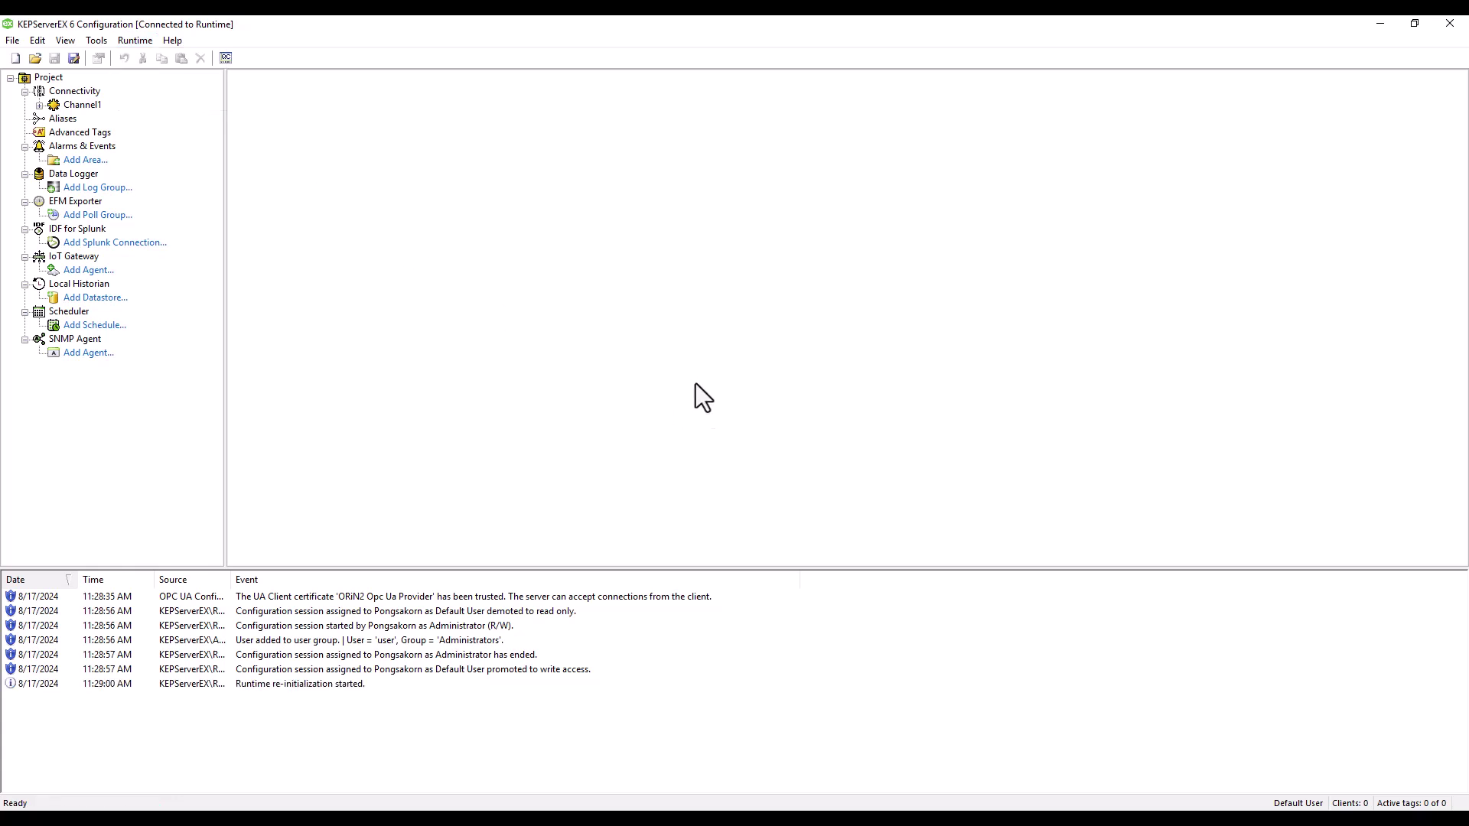
right_click(664, 684)
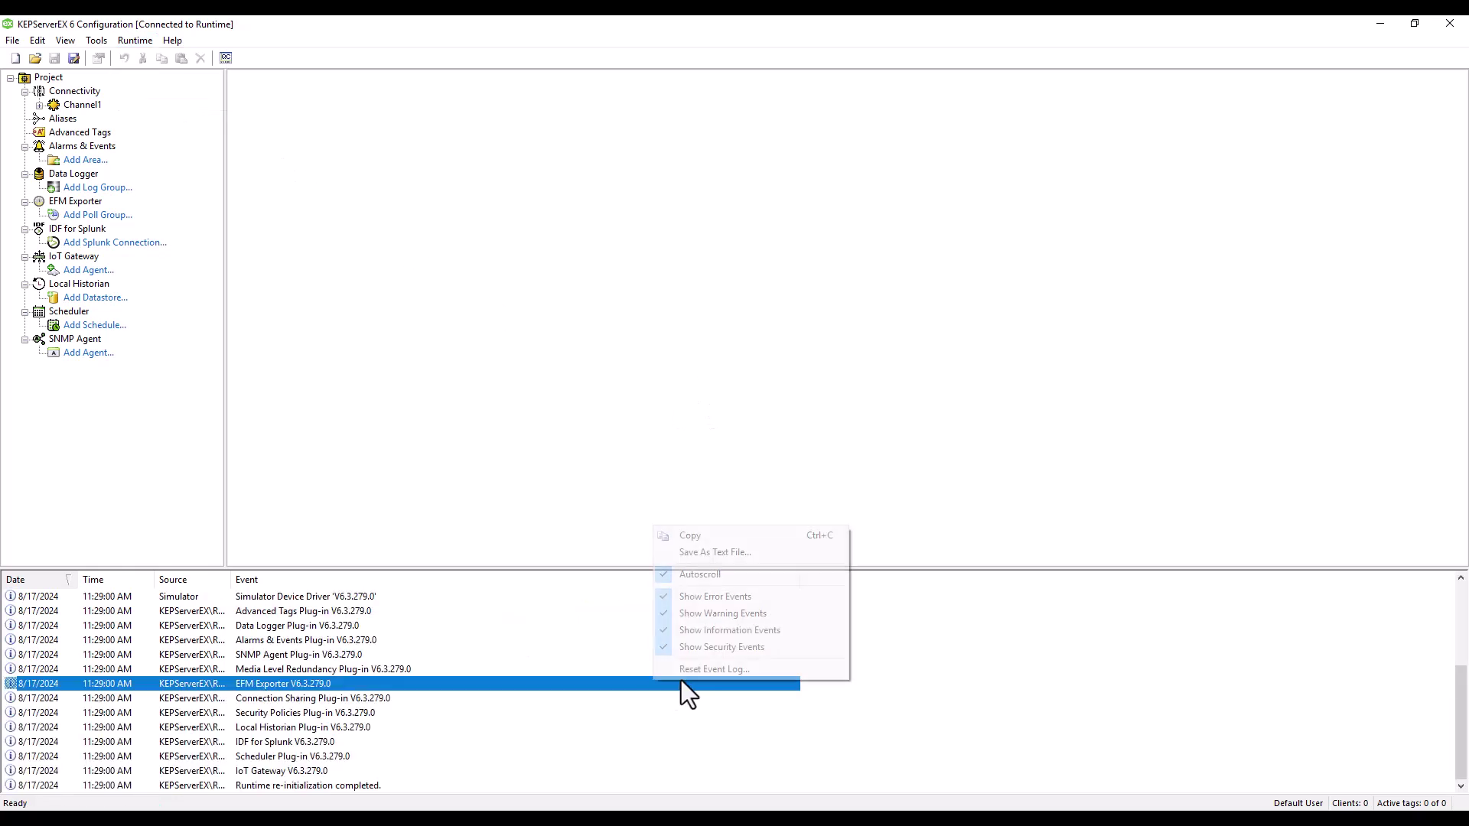
click(716, 674)
click(794, 476)
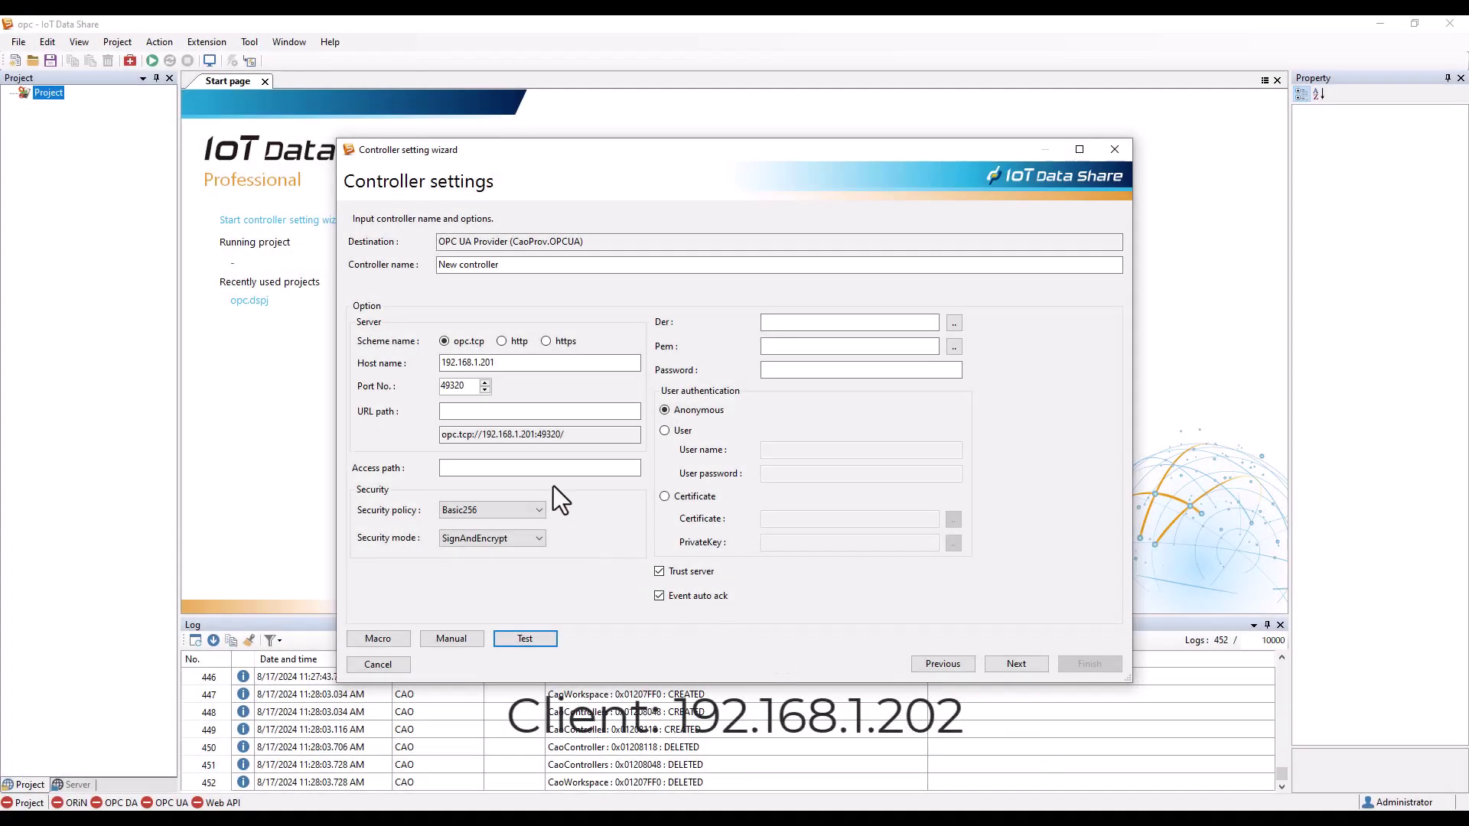
- Back in IoT Data Share, set user authentication to User with the user name "user" and test the connection
click(665, 431)
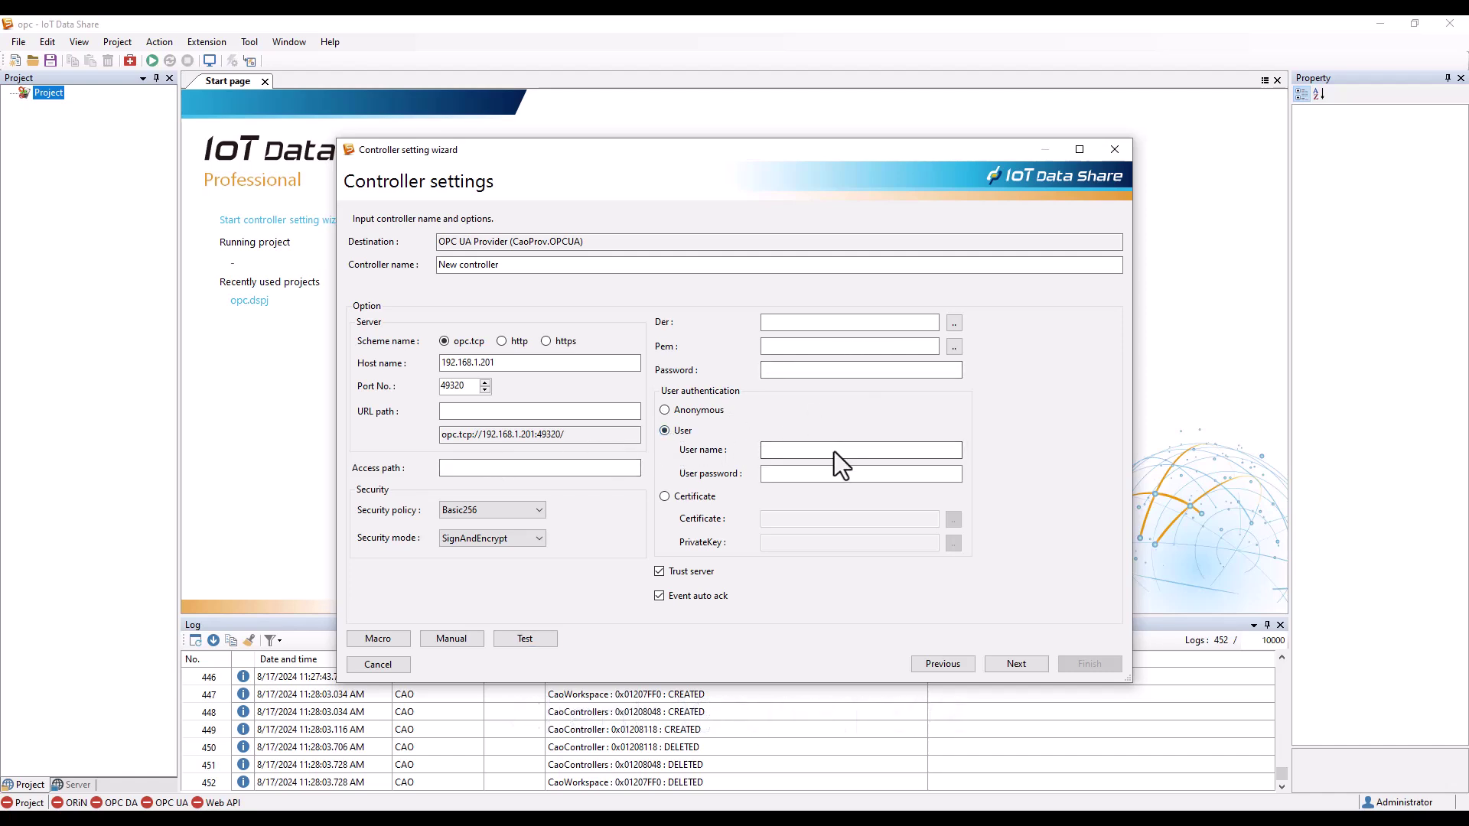
click(806, 450)
text(user)
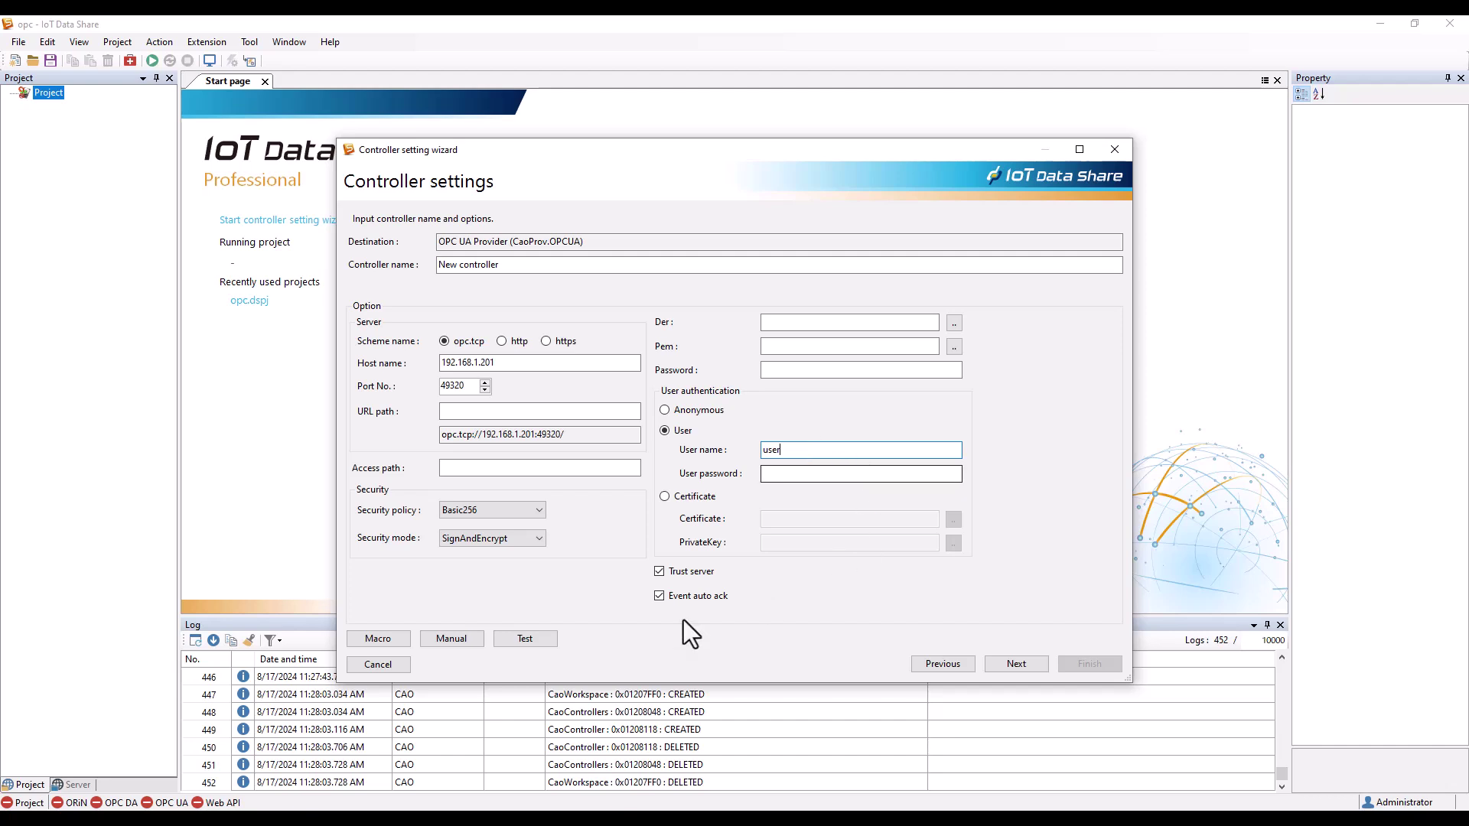
click(525, 640)
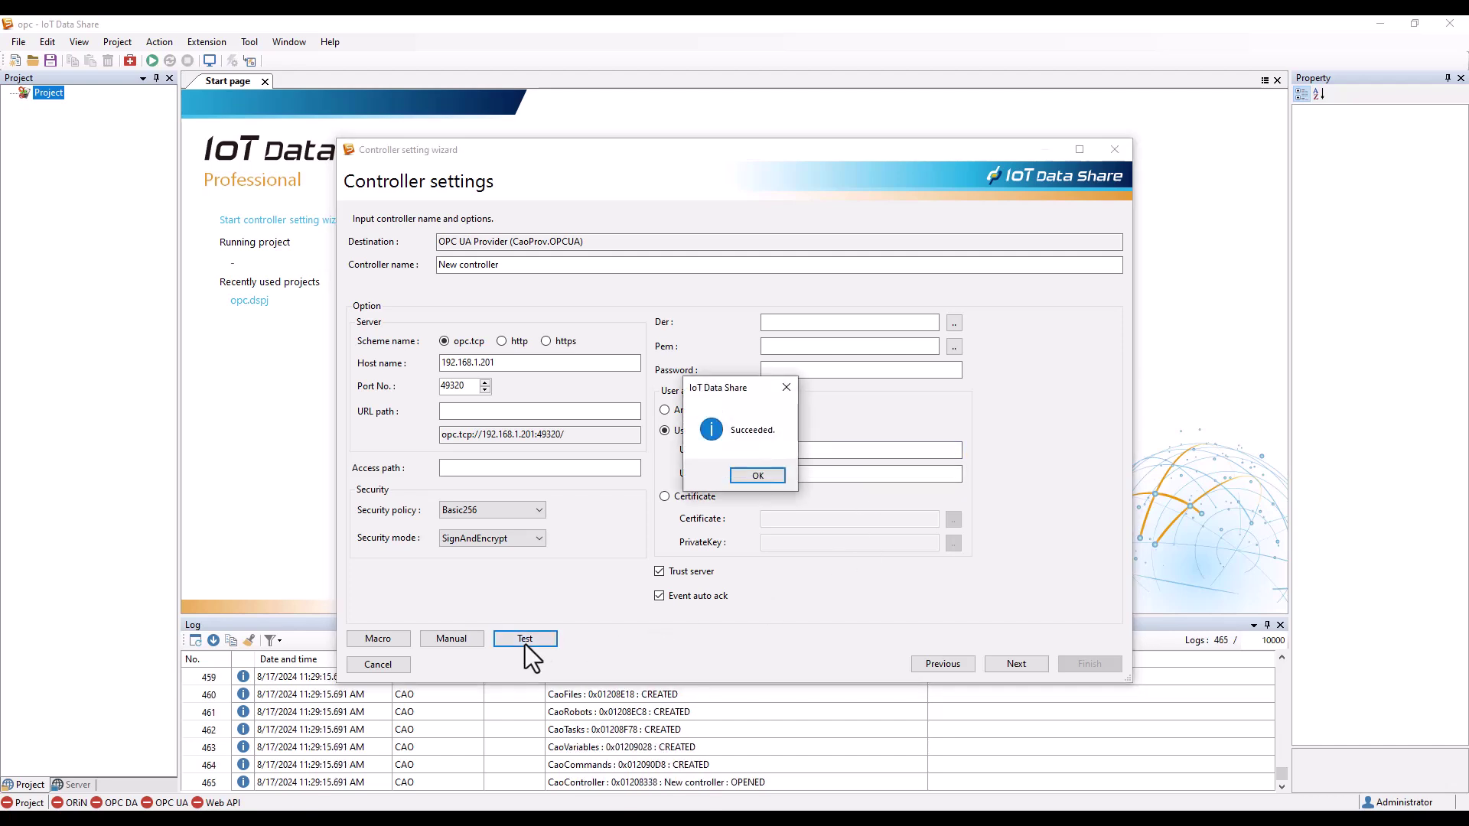
click(756, 475)
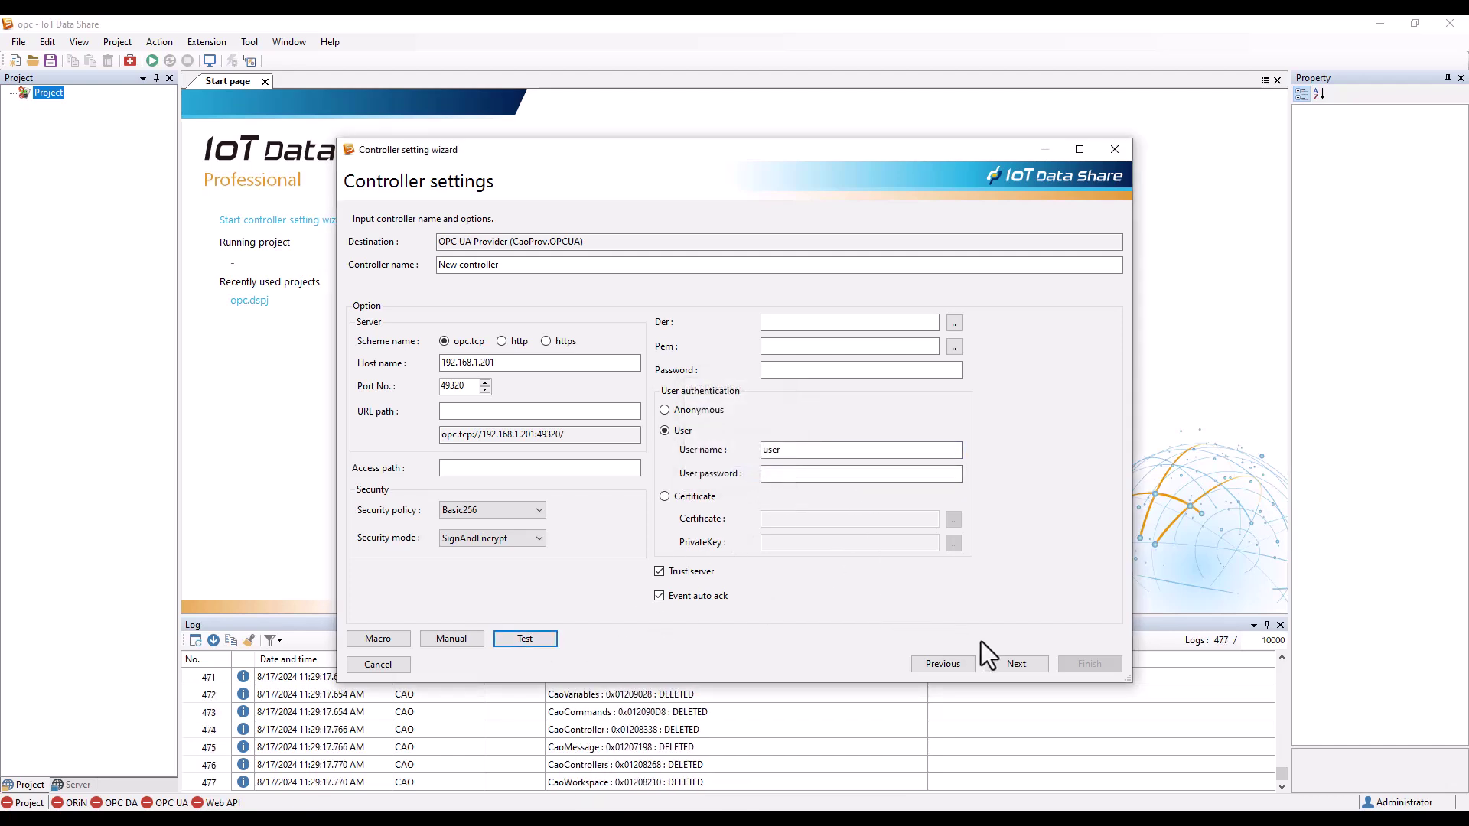
- Continue to the item settings and set both the item name and the variable name to item1
click(1019, 663)
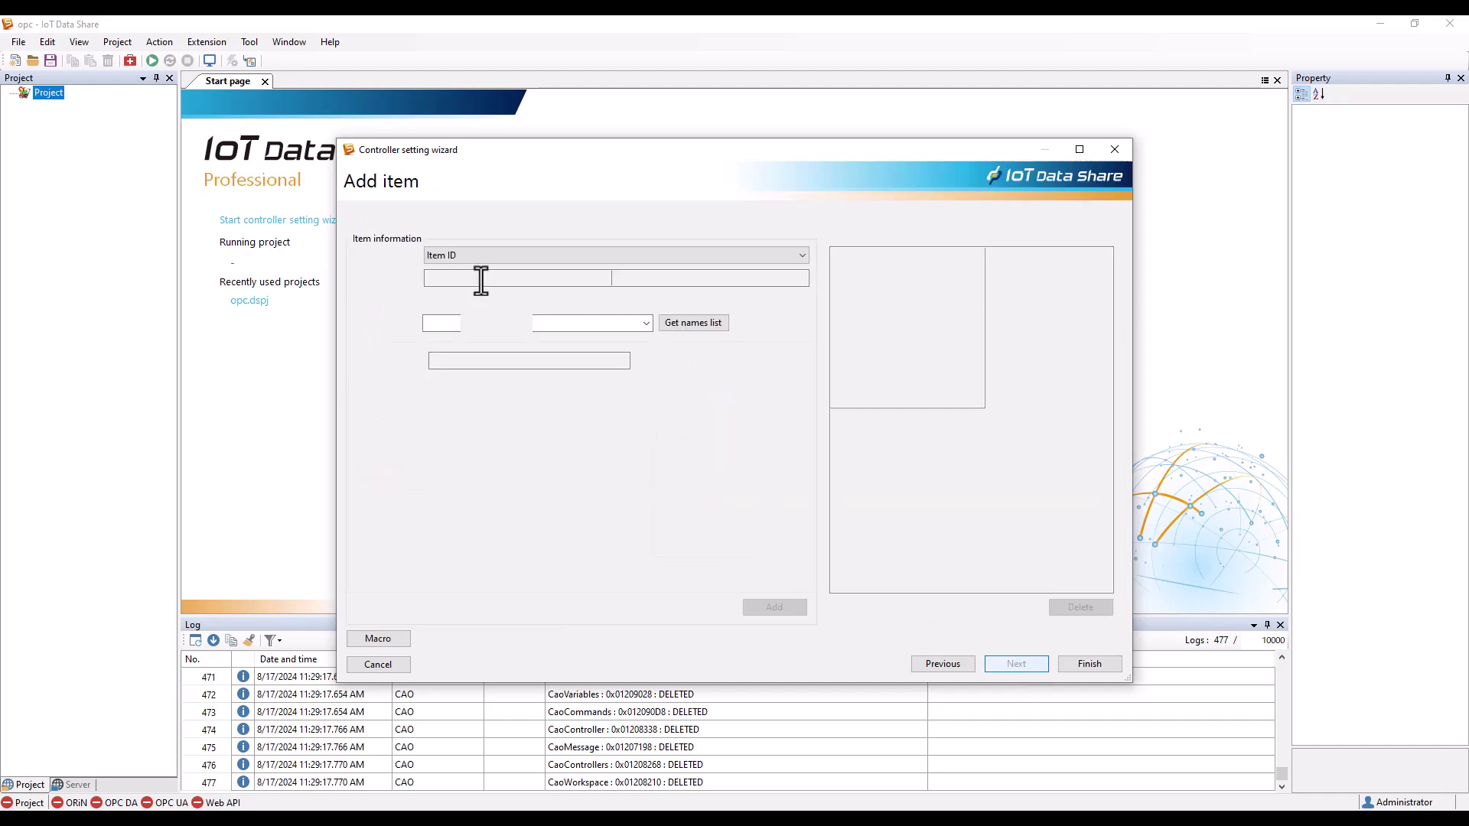
click(502, 278)
text(item)
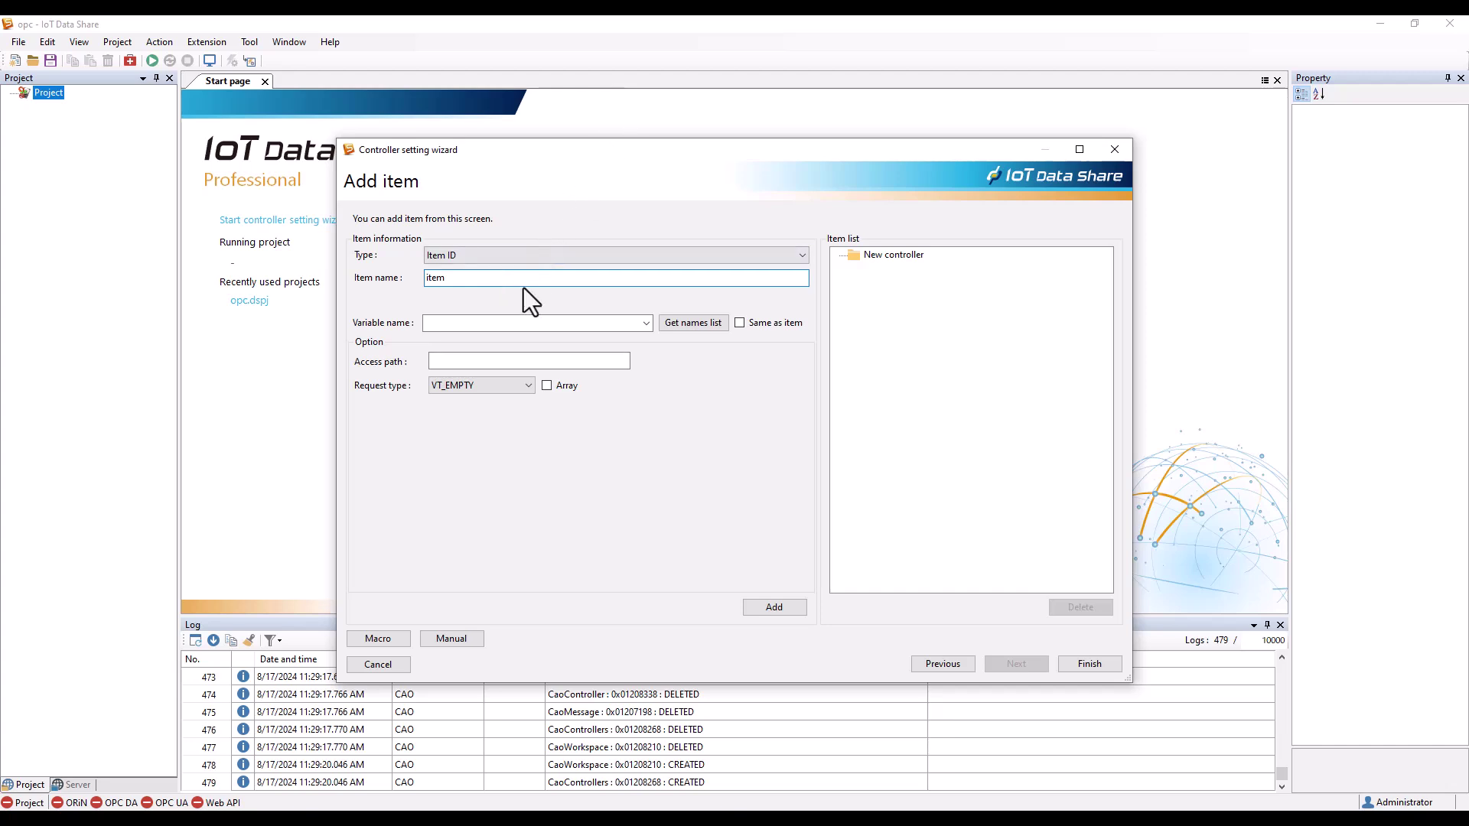
click(516, 327)
text(Cha)
key(BackSpace)
key(BackSpace)
text(item1)
- Add the item to the controller with the access path Channel1/Device1 and finish the controller setting wizard
click(513, 360)
text(Channel1/Device1)
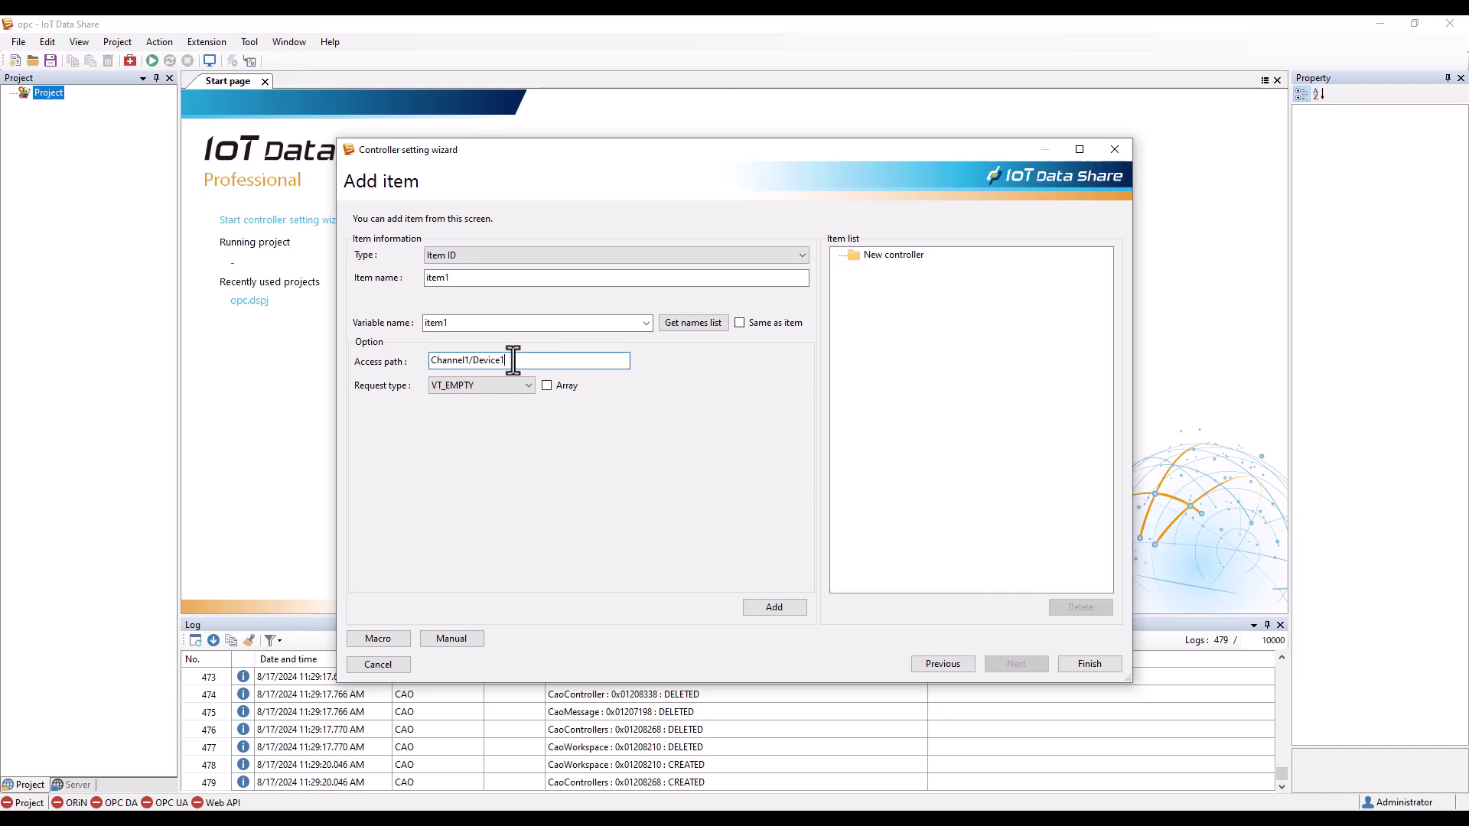
click(774, 608)
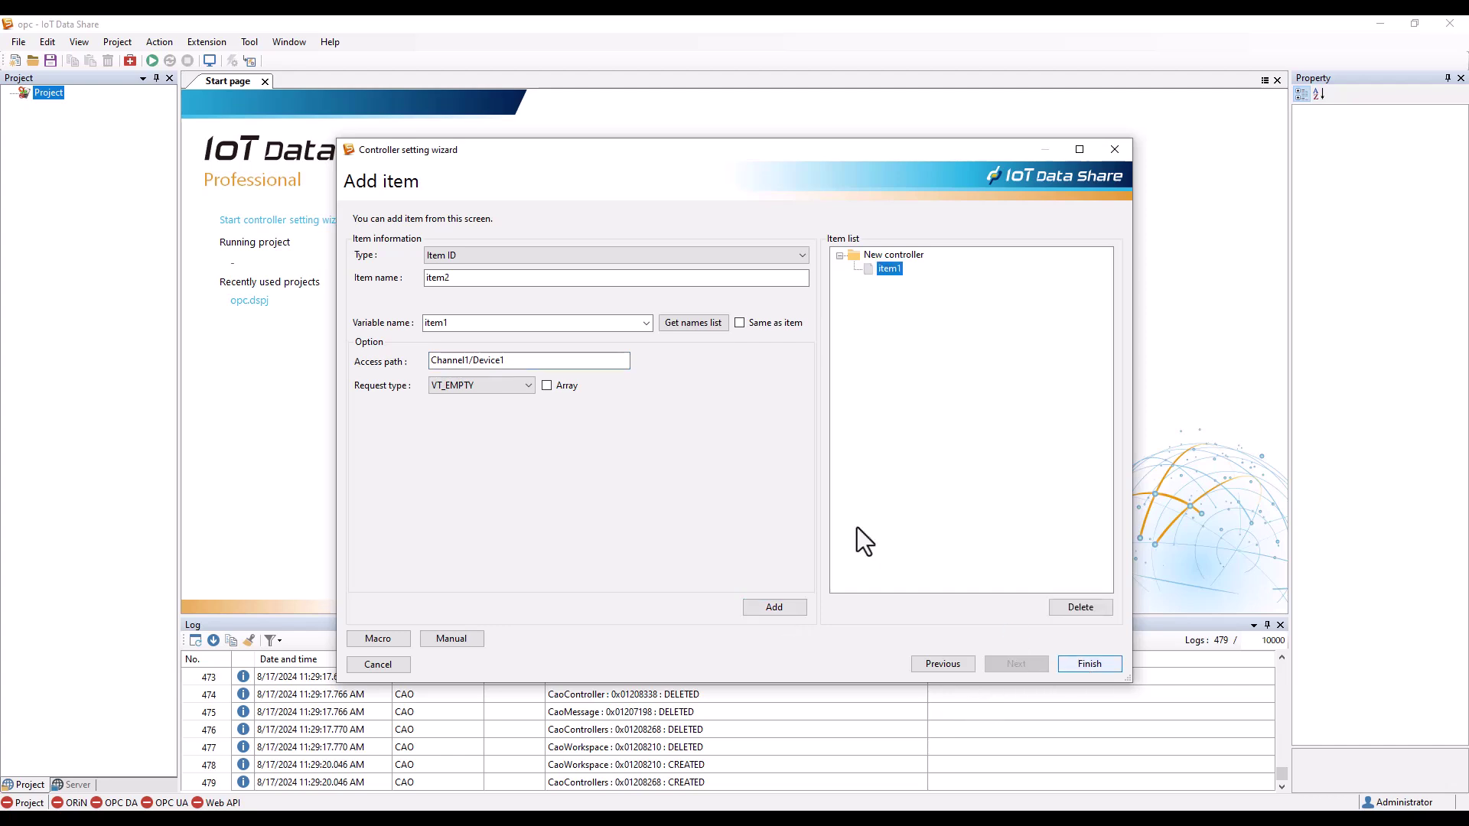
key(Return)
click(752, 502)
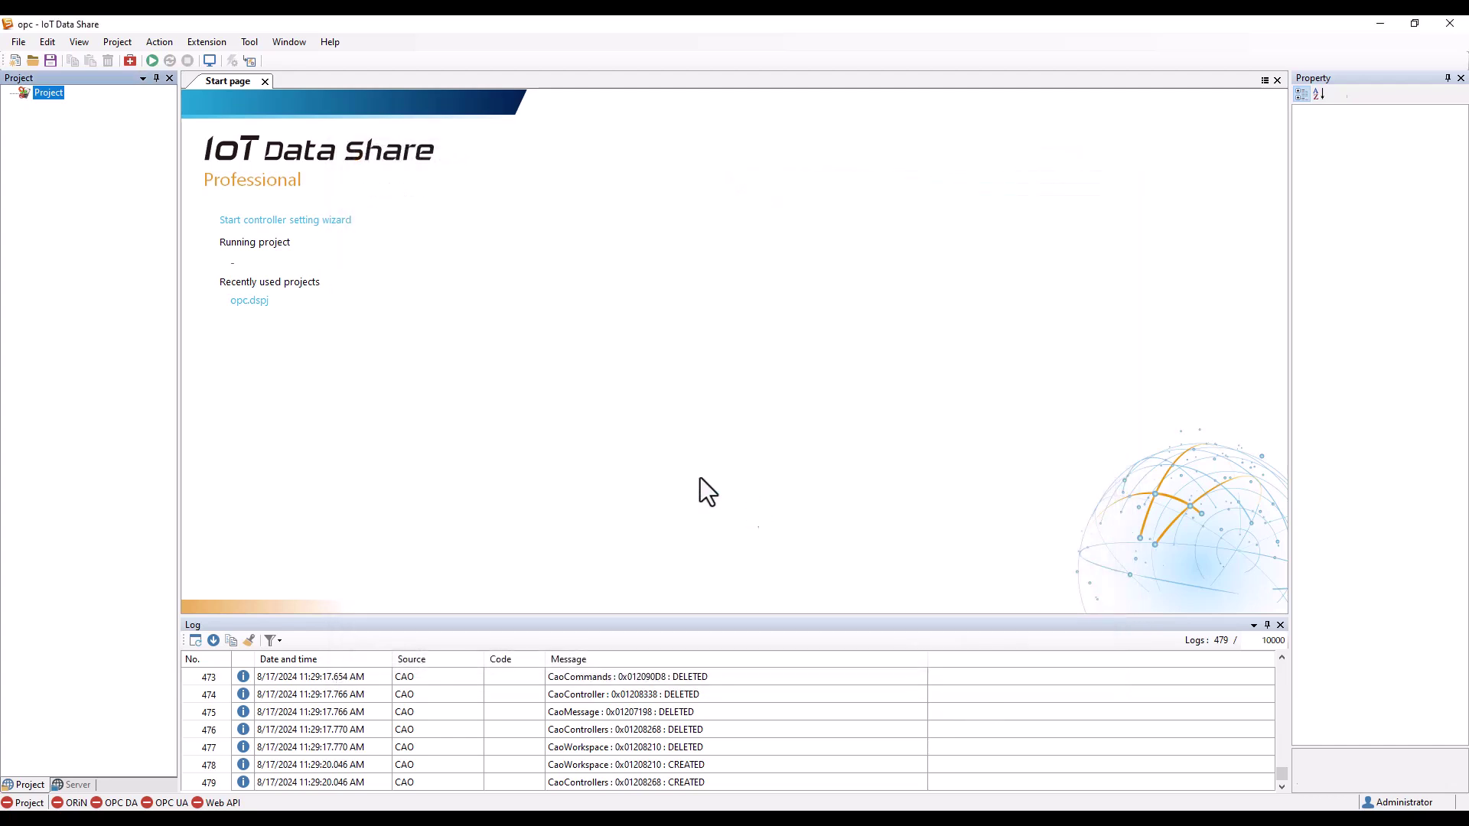
- Start the project, saving its changes, and open item1 under the new controller
click(66, 121)
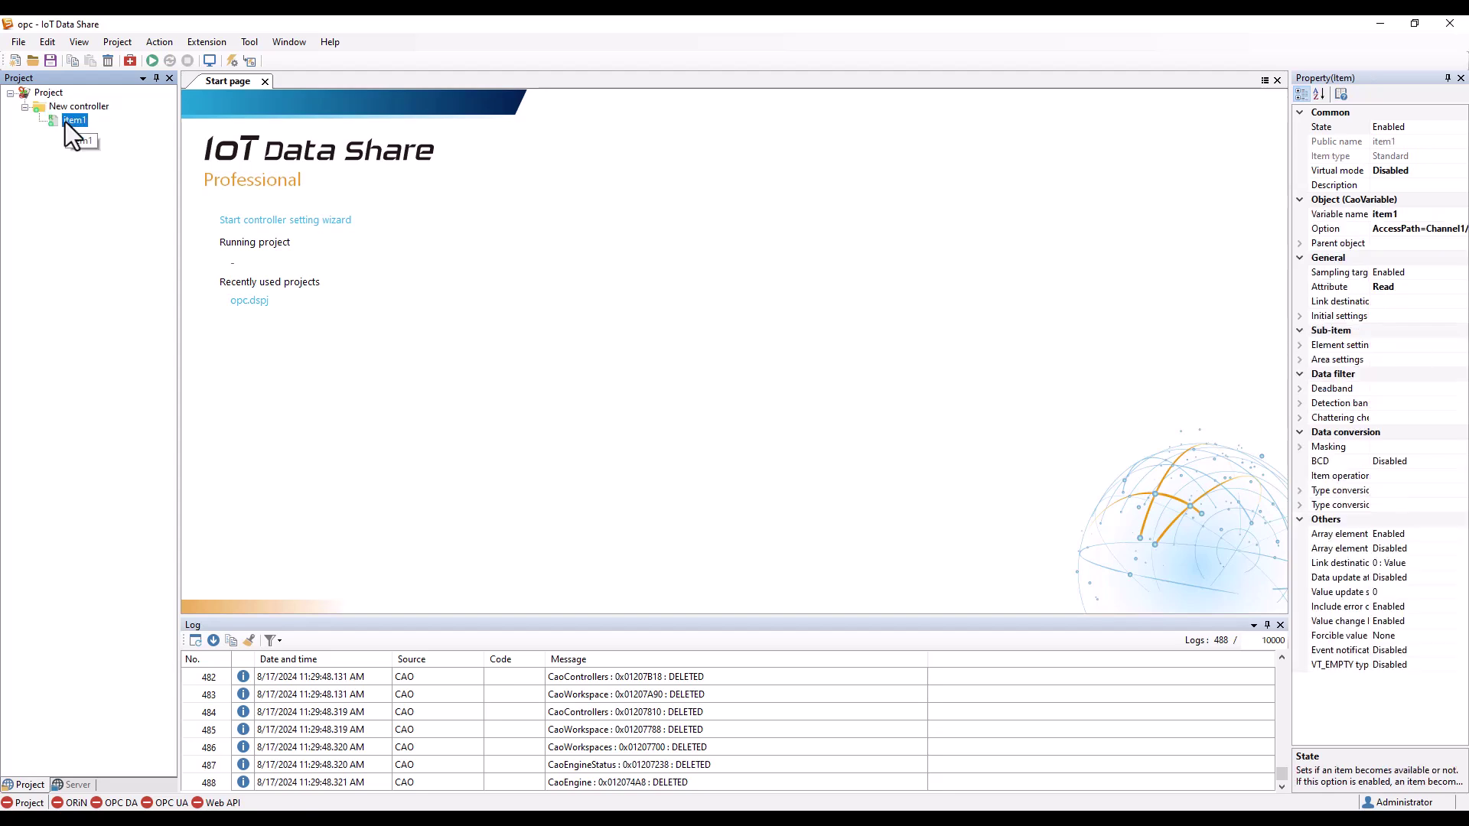
click(154, 62)
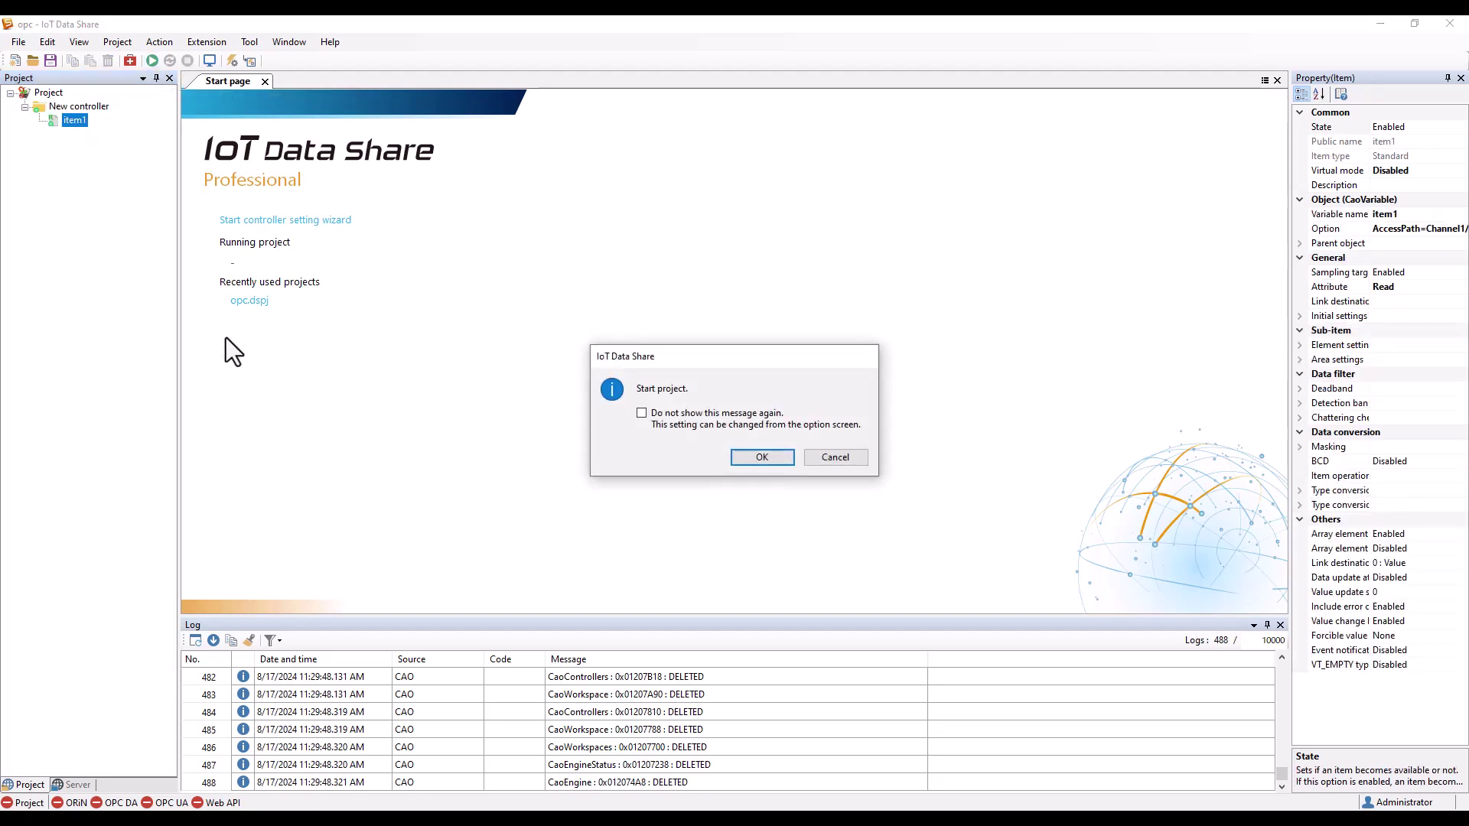
click(779, 462)
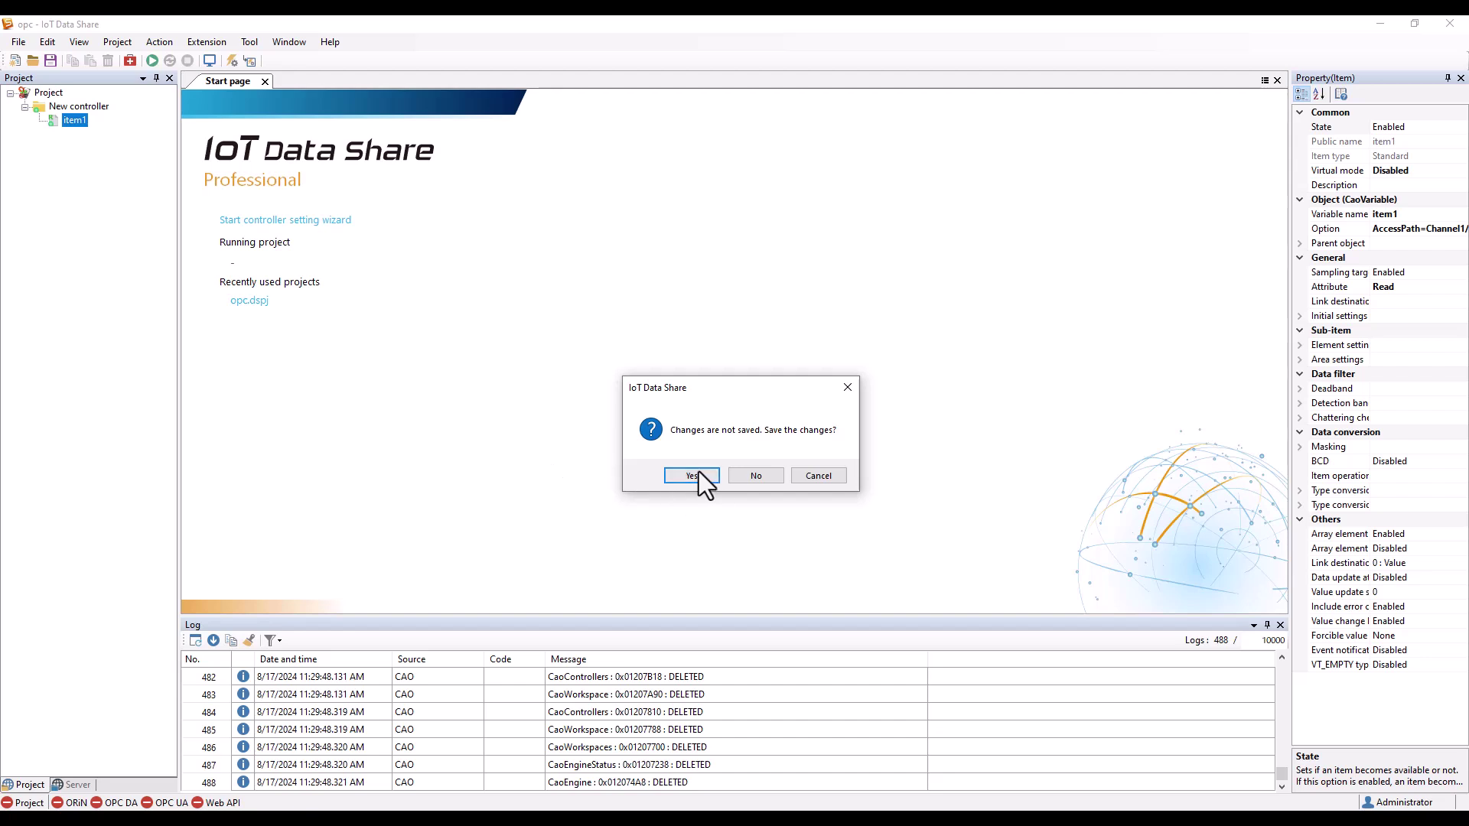
click(698, 474)
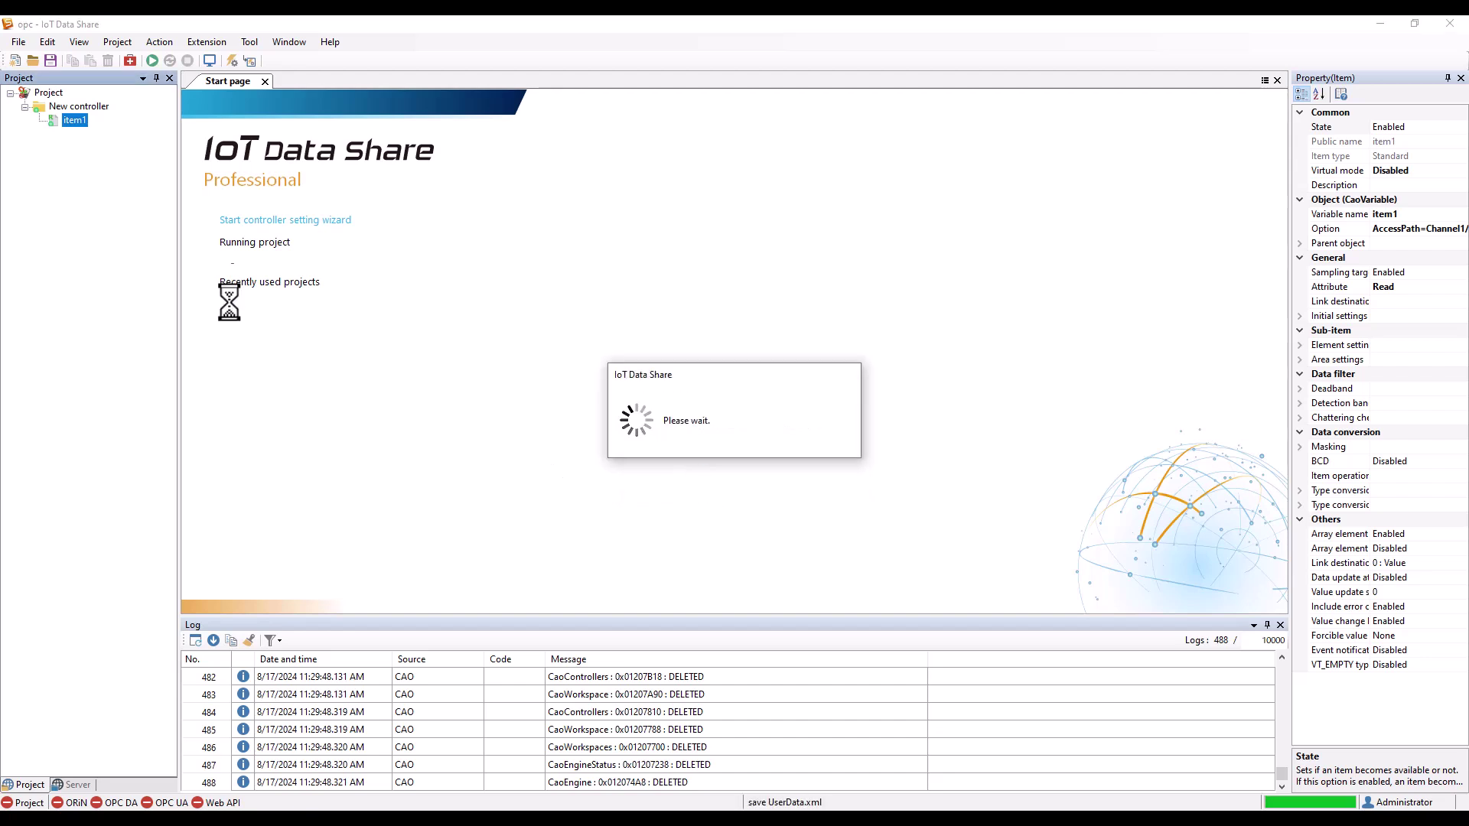
double_click(76, 124)
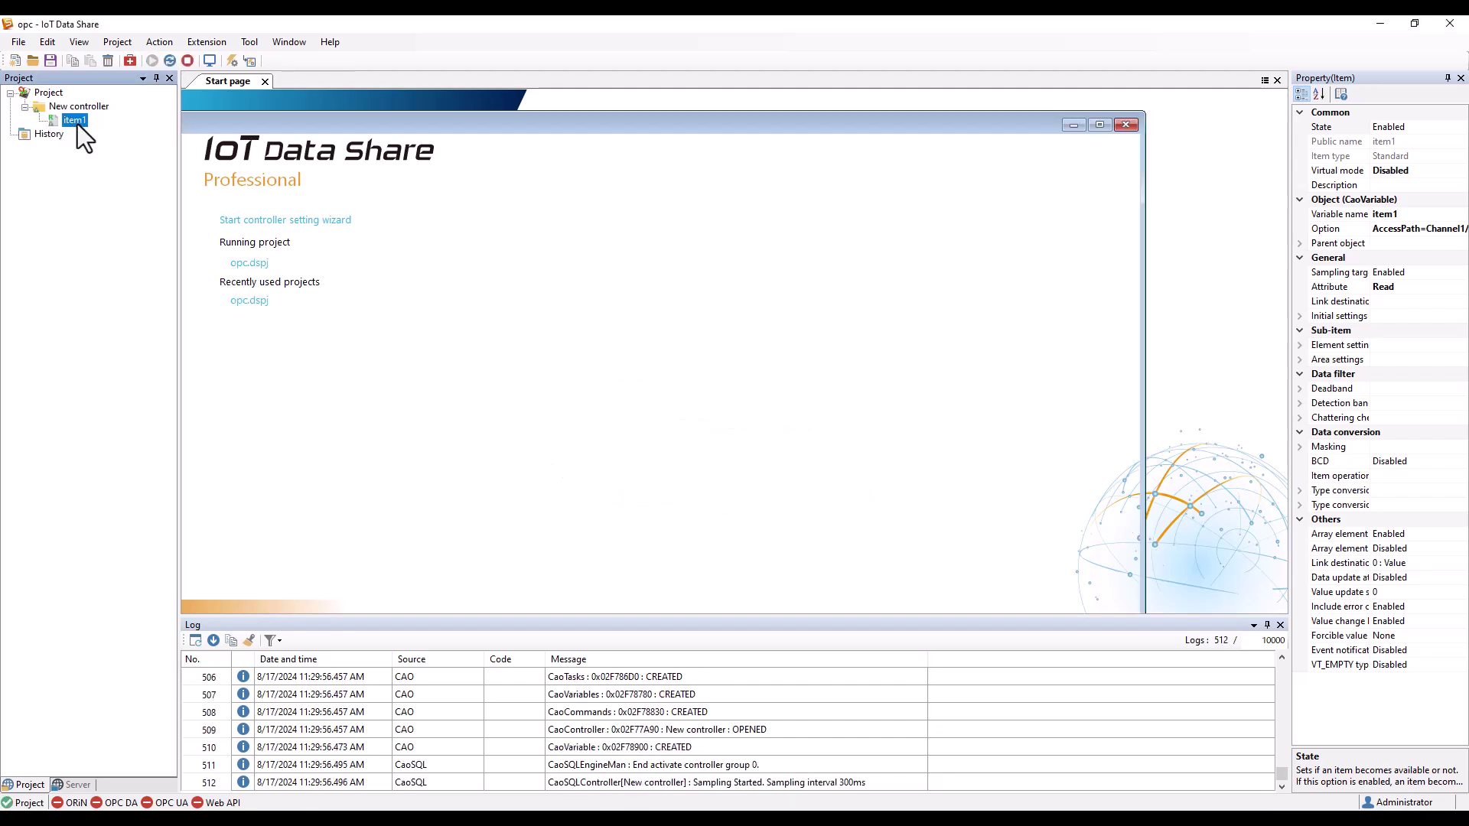